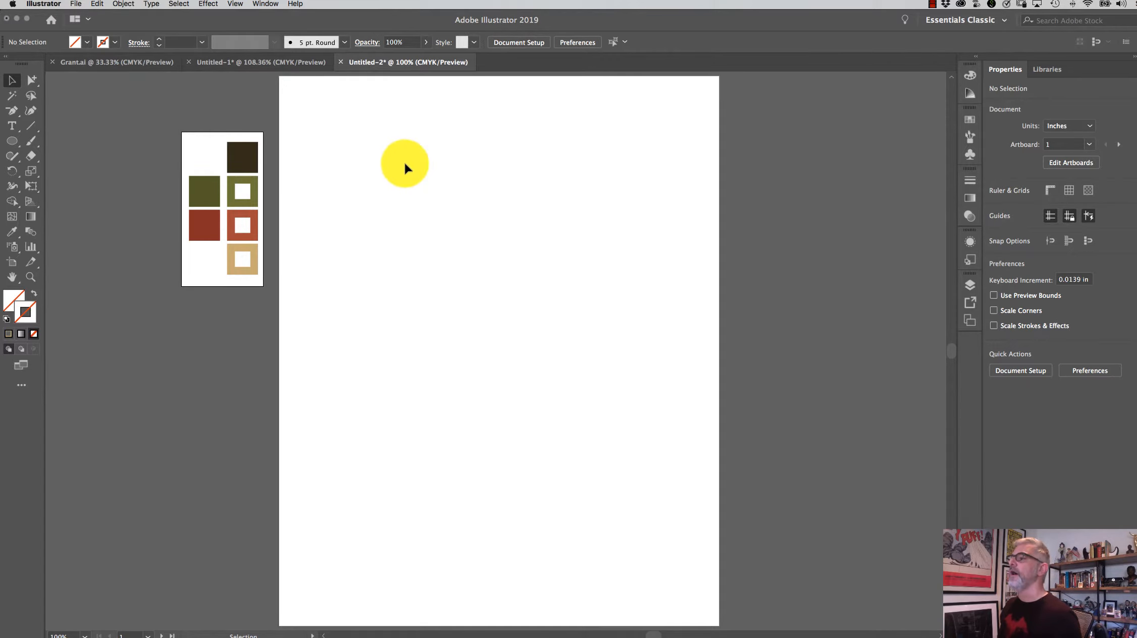
Reset the Essentials Classic workspace to its default layout
click(493, 366)
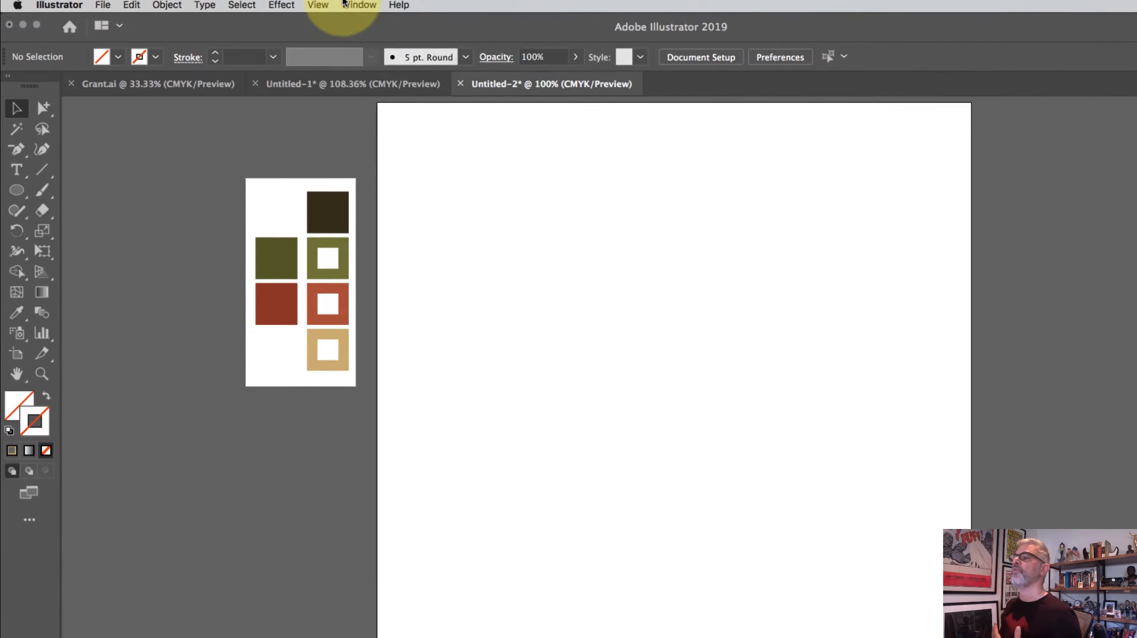
click(255, 3)
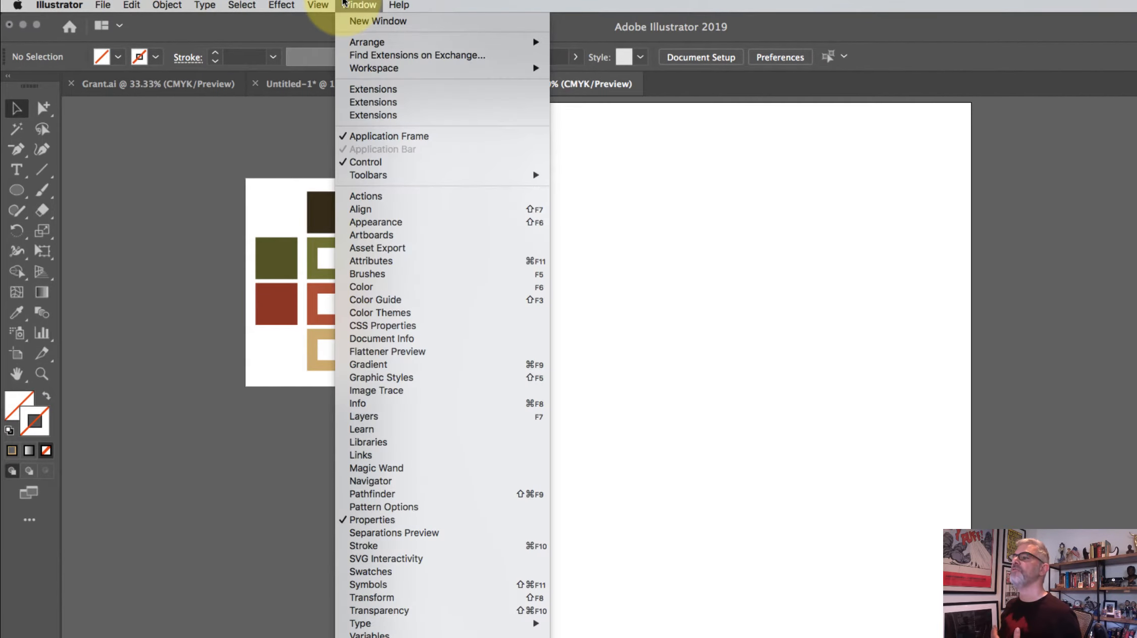
mouse_move(429, 68)
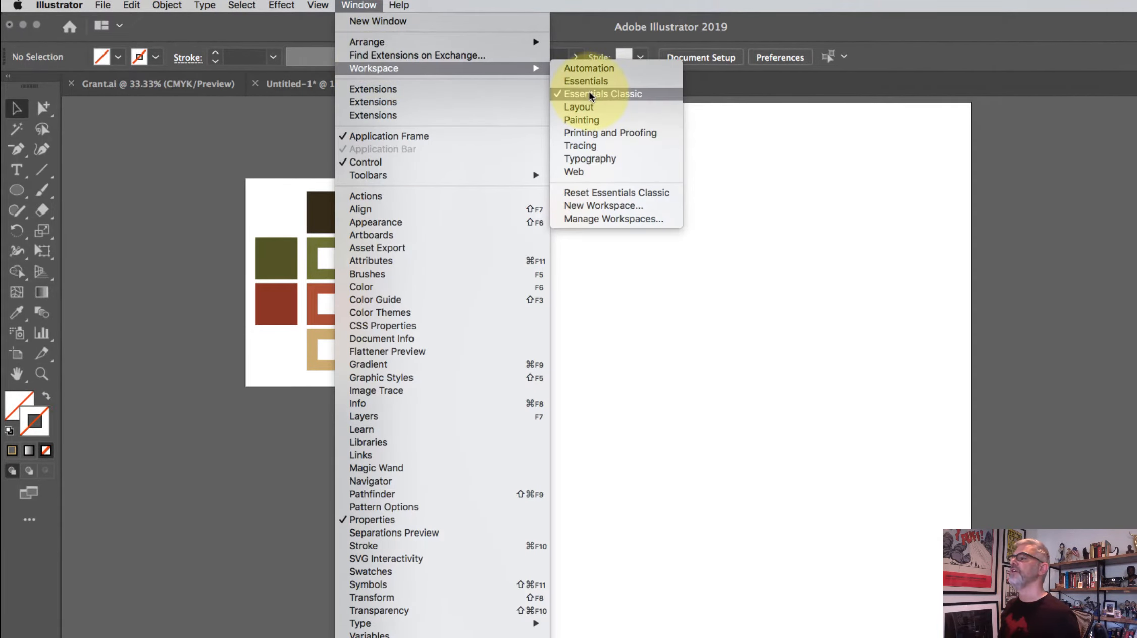
click(616, 194)
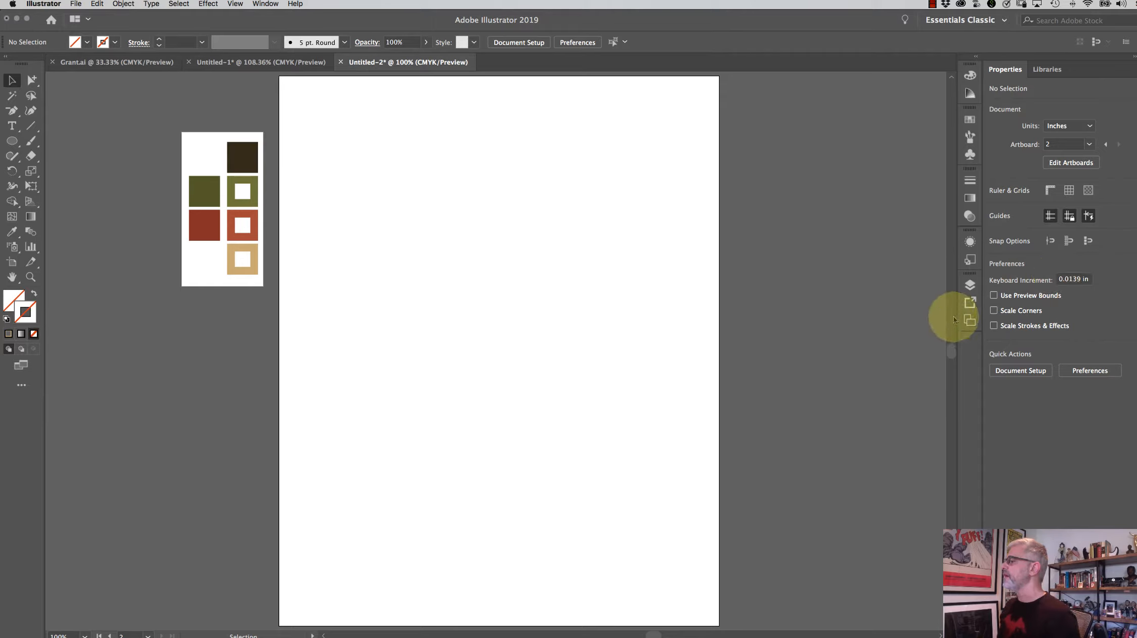
Pull the Layers and Stroke panels out of the dock as separate floating panels beside the artboard
click(968, 287)
drag(820, 279, 757, 451)
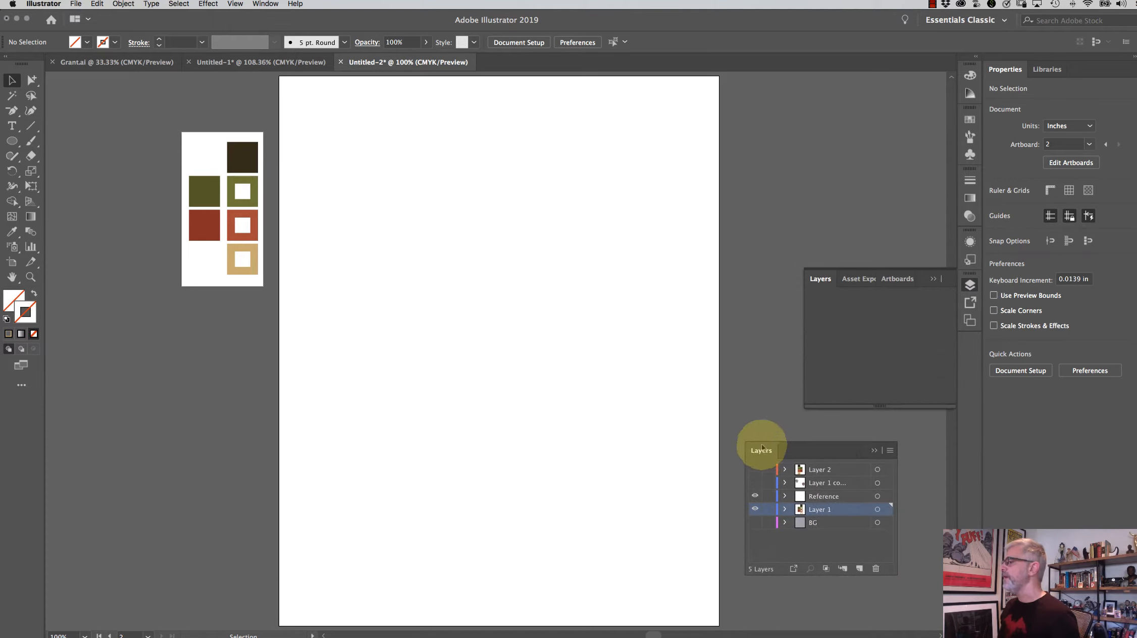
click(970, 181)
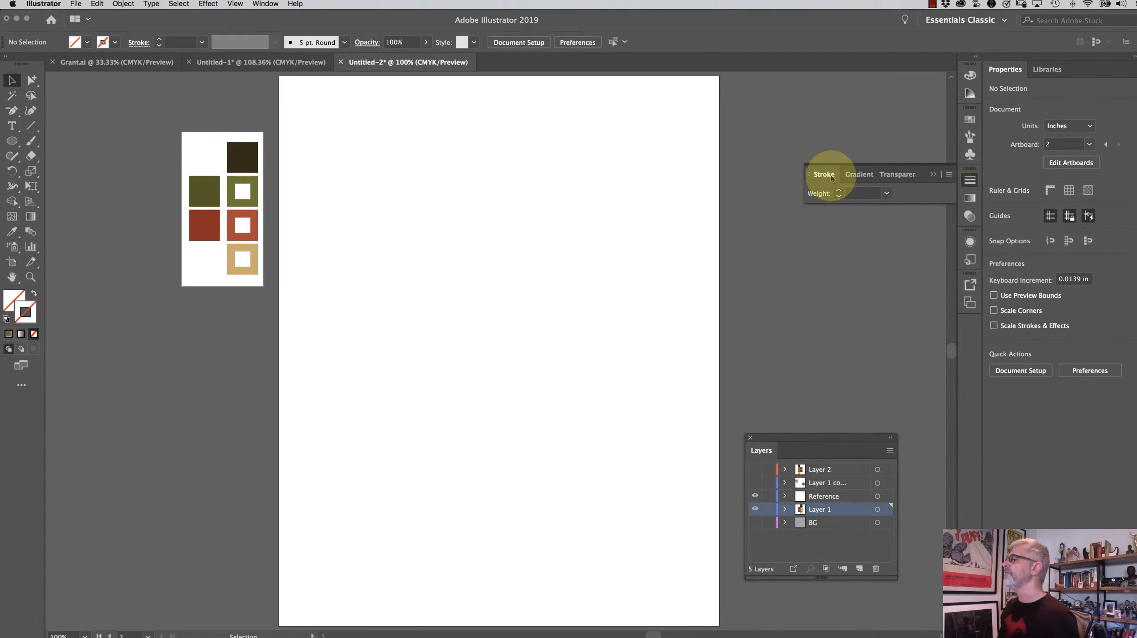
drag(823, 173, 764, 275)
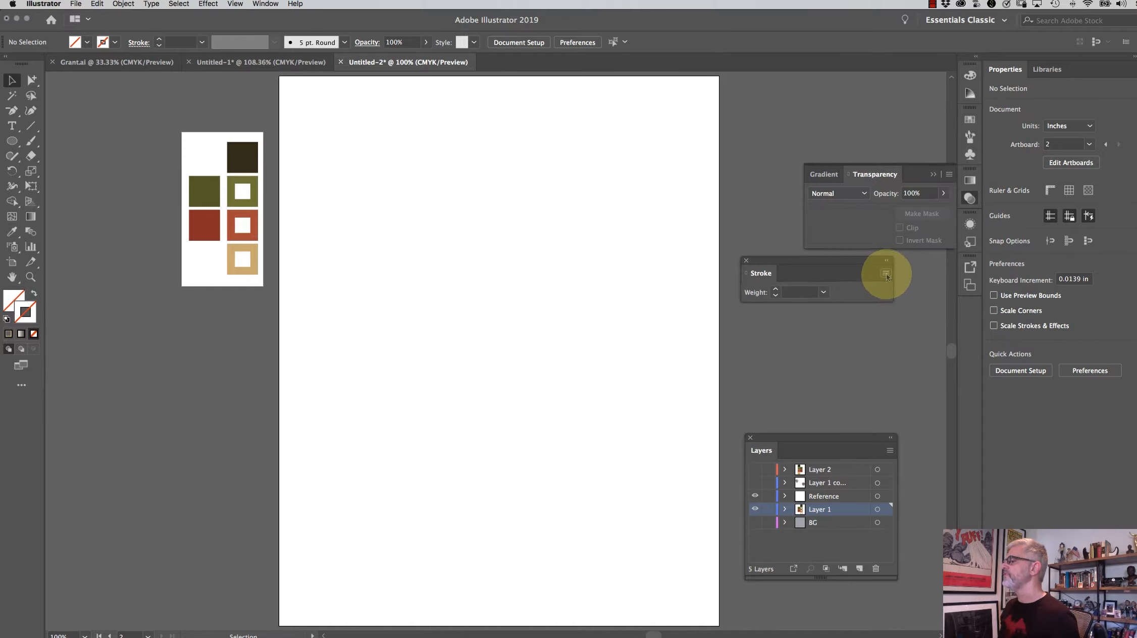
Show all options of the Stroke panel, attach it above the Layers panel, and collapse the Gradient and Transparency group
click(886, 274)
click(877, 299)
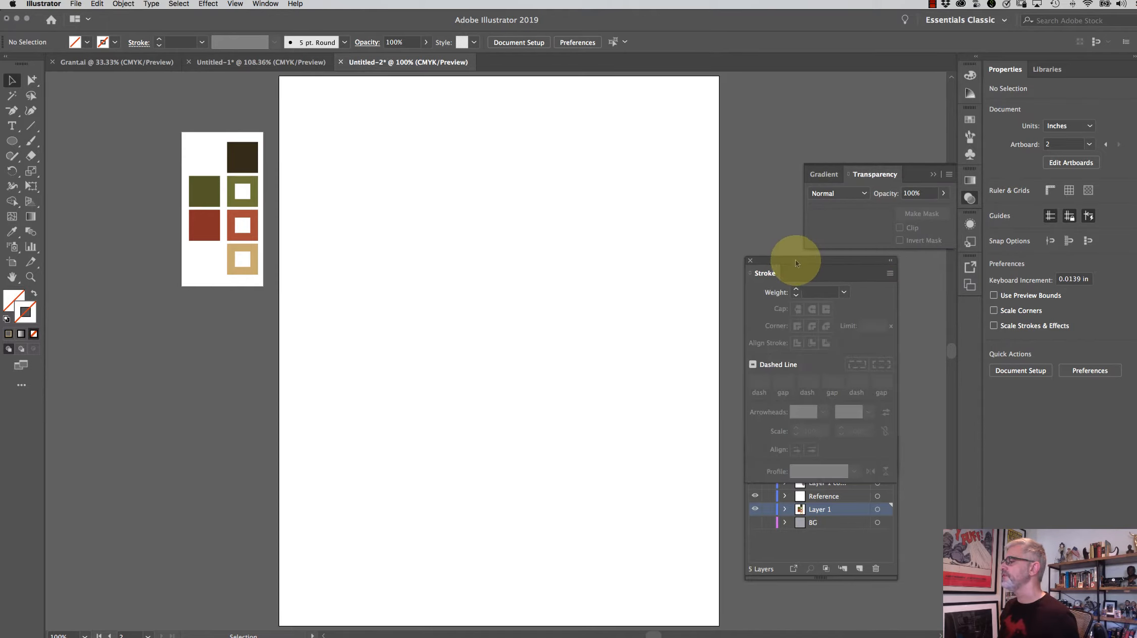
drag(795, 259, 795, 209)
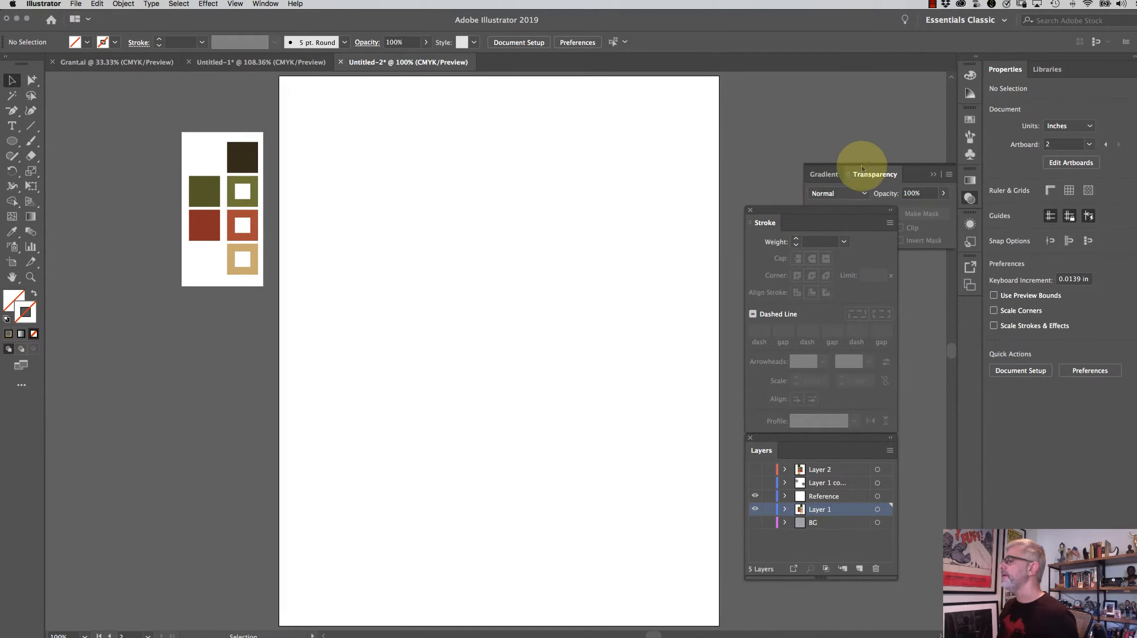
click(934, 175)
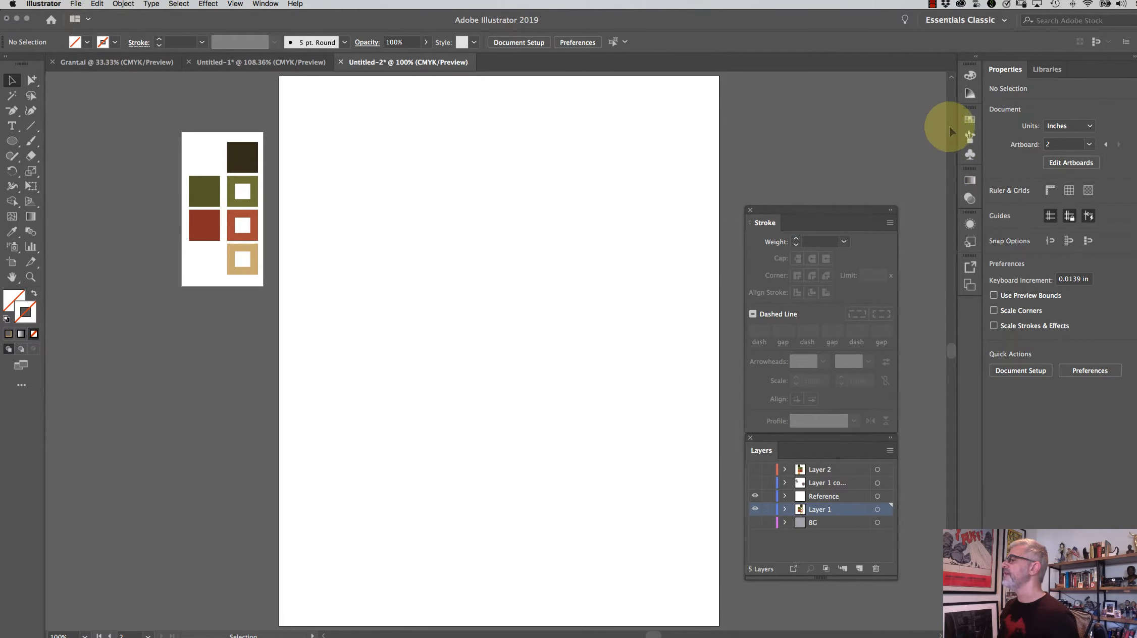
Open the Align panel and attach its group above the floating Stroke panel
click(265, 4)
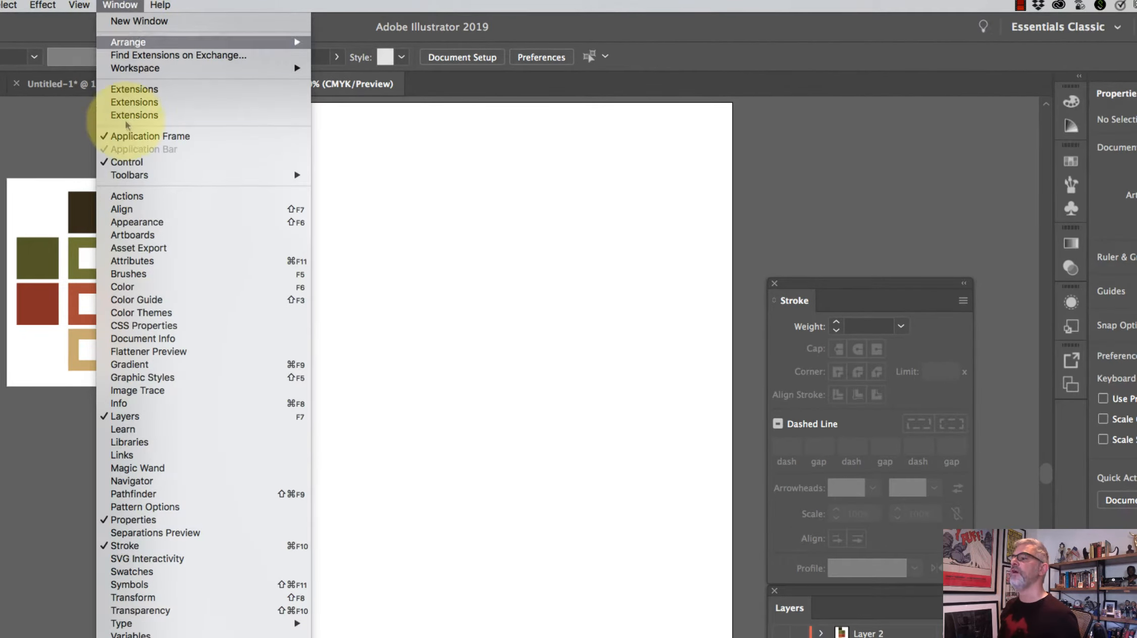
click(123, 209)
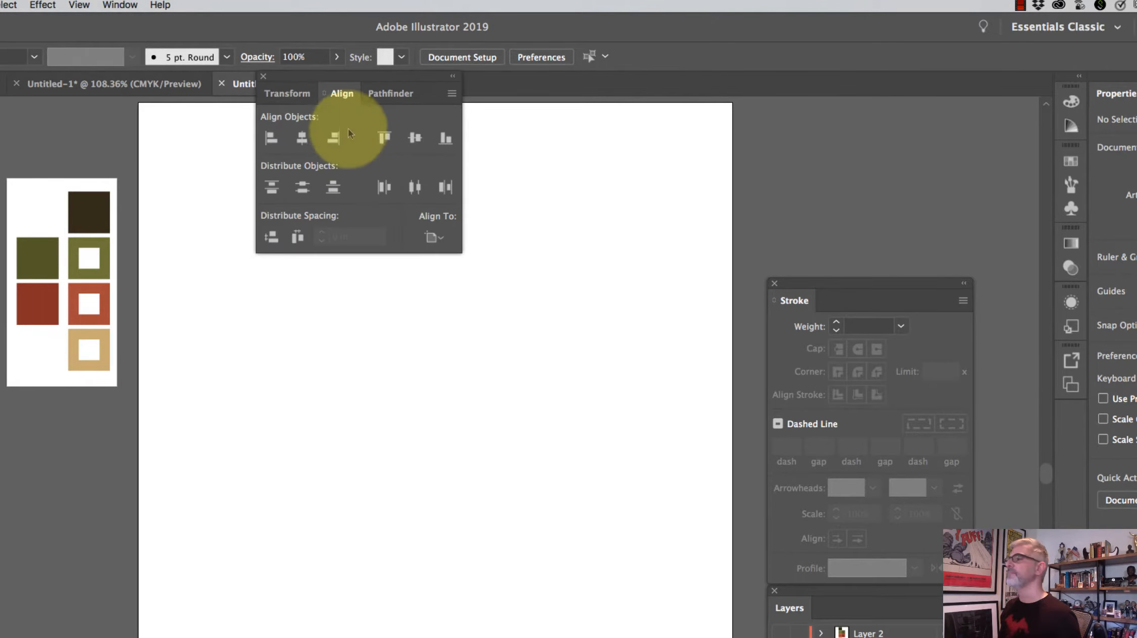
drag(396, 78, 865, 100)
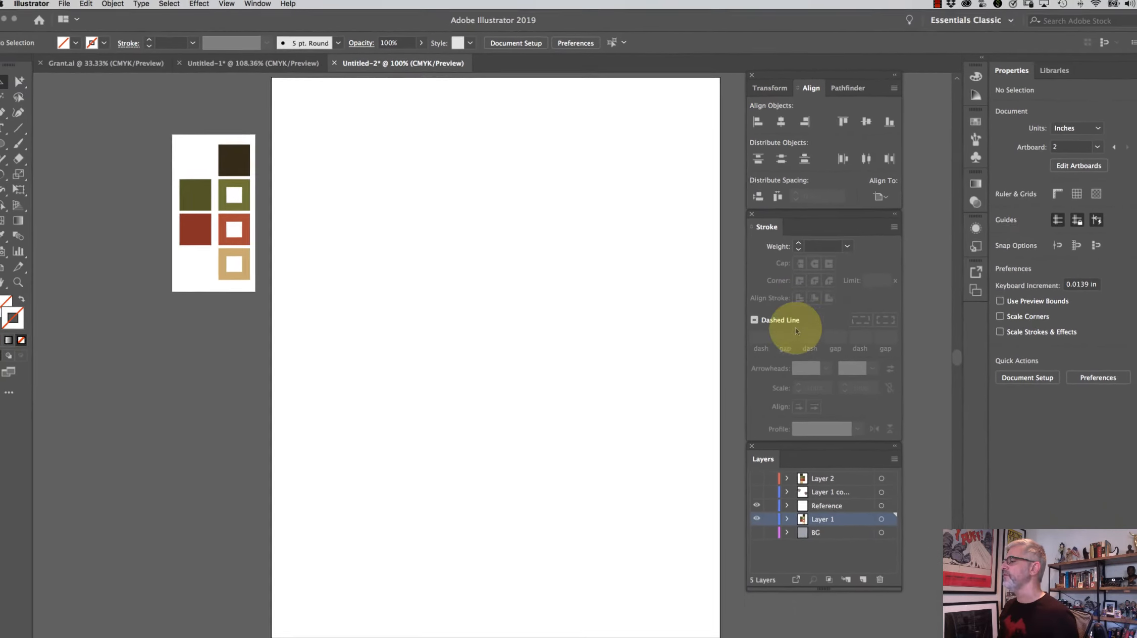
Separate Pathfinder from the Align group, dock it between Align and Stroke, and move the whole panel stack higher
mouse_move(846, 87)
mouse_down()
mouse_move(824, 207)
mouse_move(808, 207)
mouse_move(805, 273)
mouse_move(776, 347)
mouse_move(791, 209)
mouse_up()
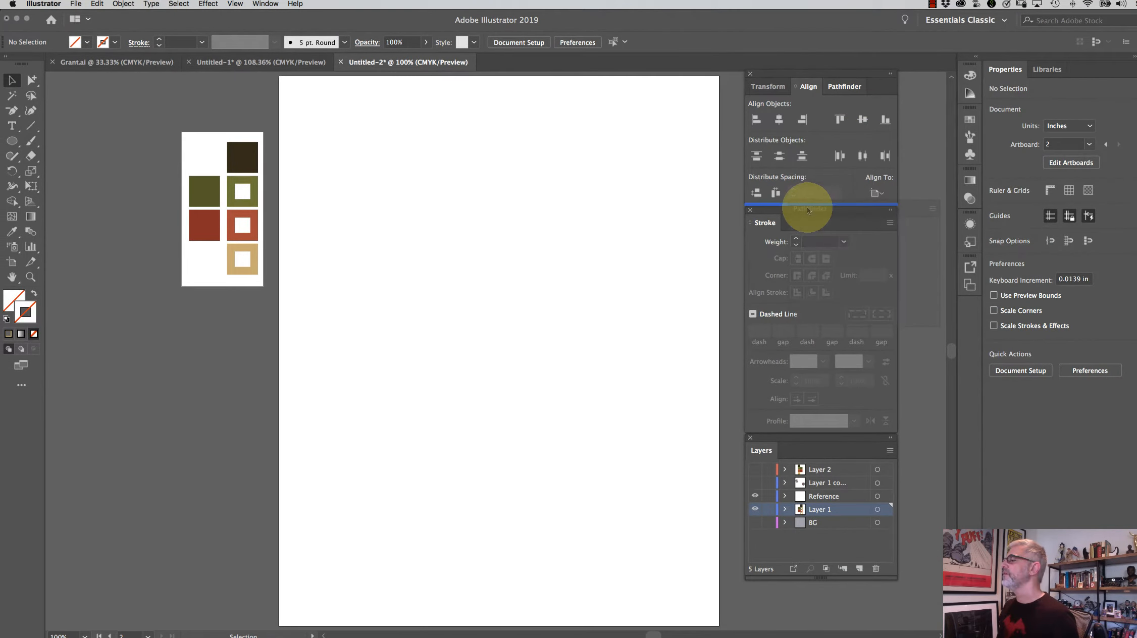
drag(791, 297, 790, 296)
click(827, 570)
mouse_move(802, 441)
mouse_down()
mouse_move(804, 506)
mouse_move(808, 409)
mouse_move(802, 506)
mouse_up()
drag(829, 76, 837, 32)
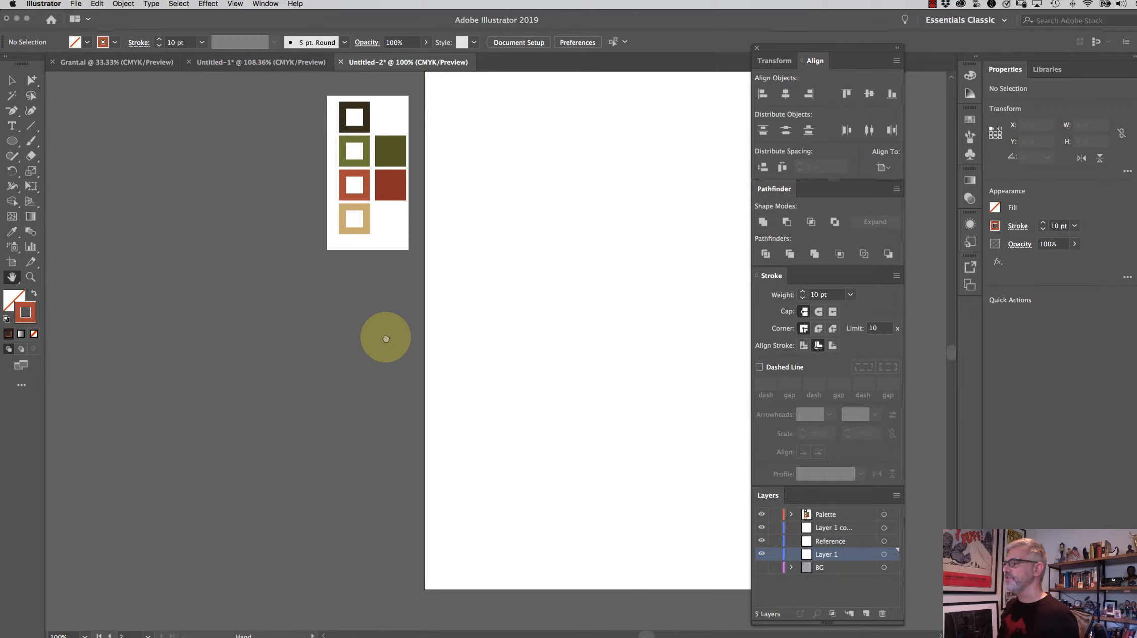
Resize the large blank artboard to 5 in wide by 5 in high
drag(386, 338, 365, 363)
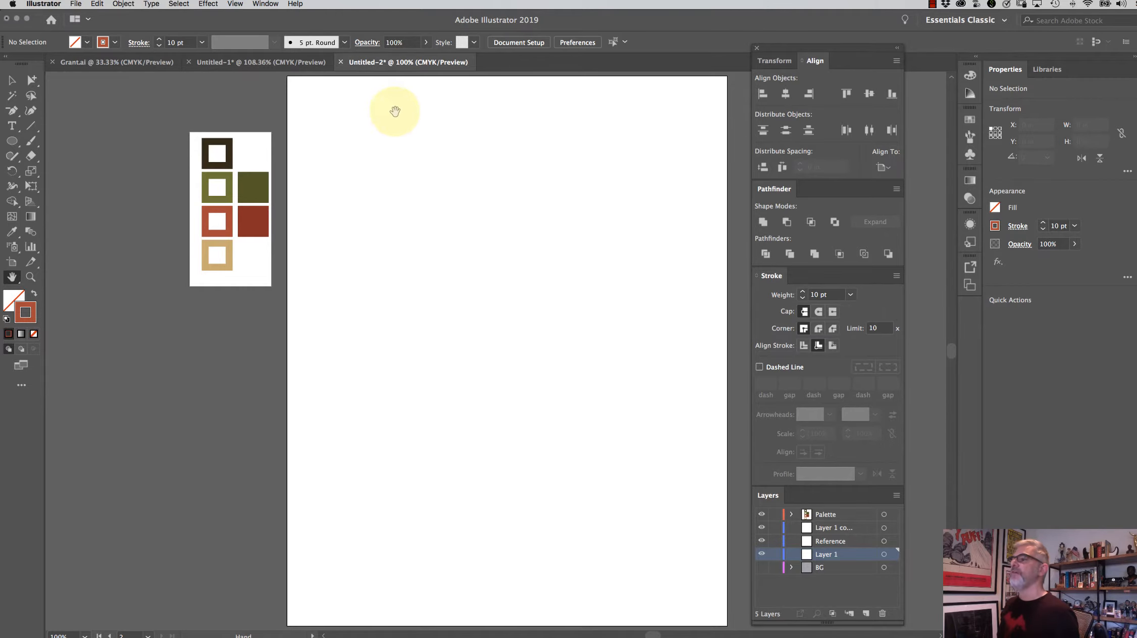
key(v)
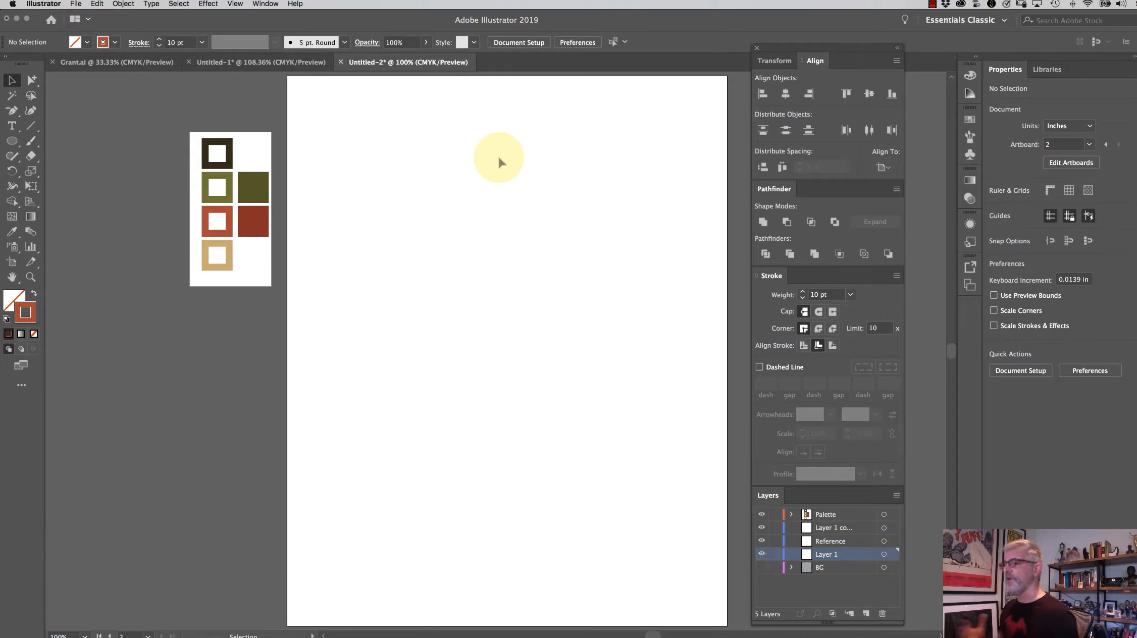
click(13, 263)
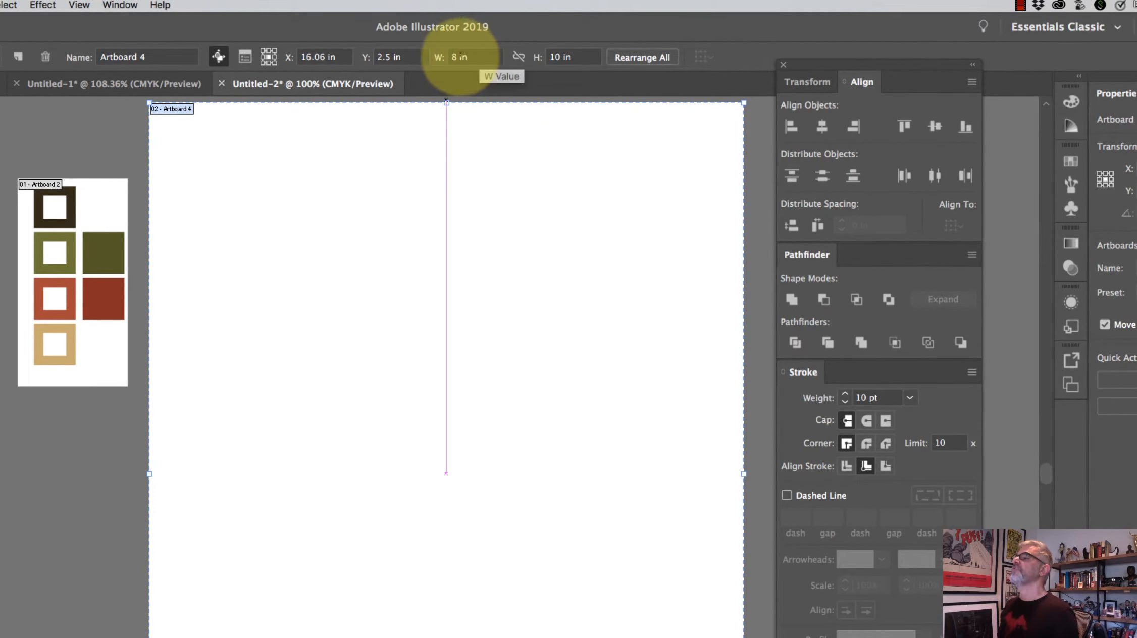
click(460, 57)
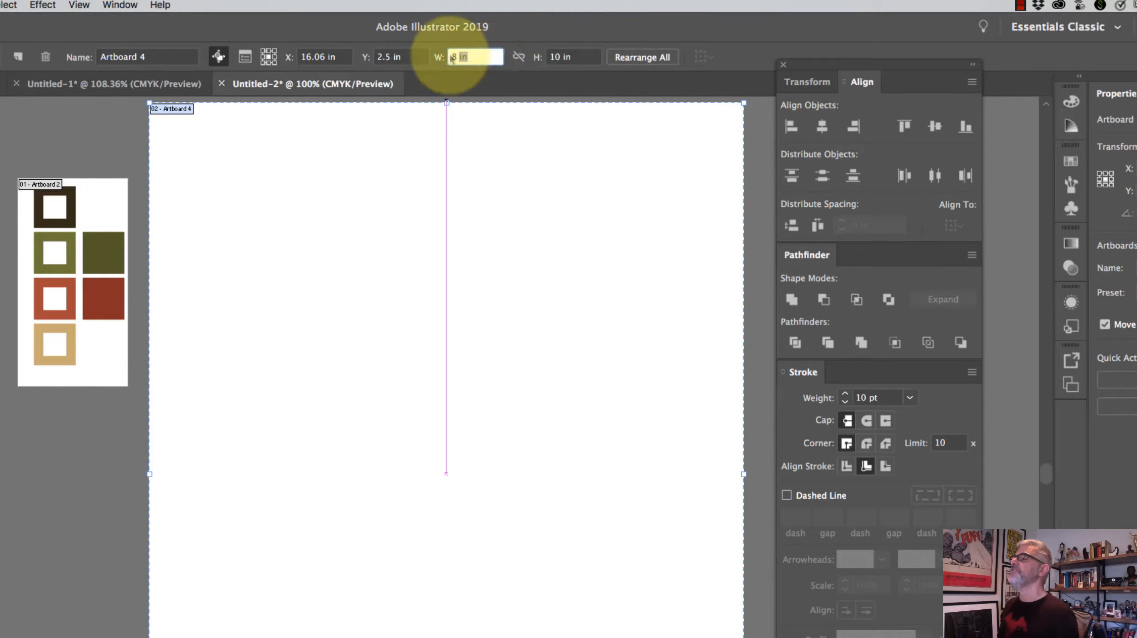
text(5)
key(Tab)
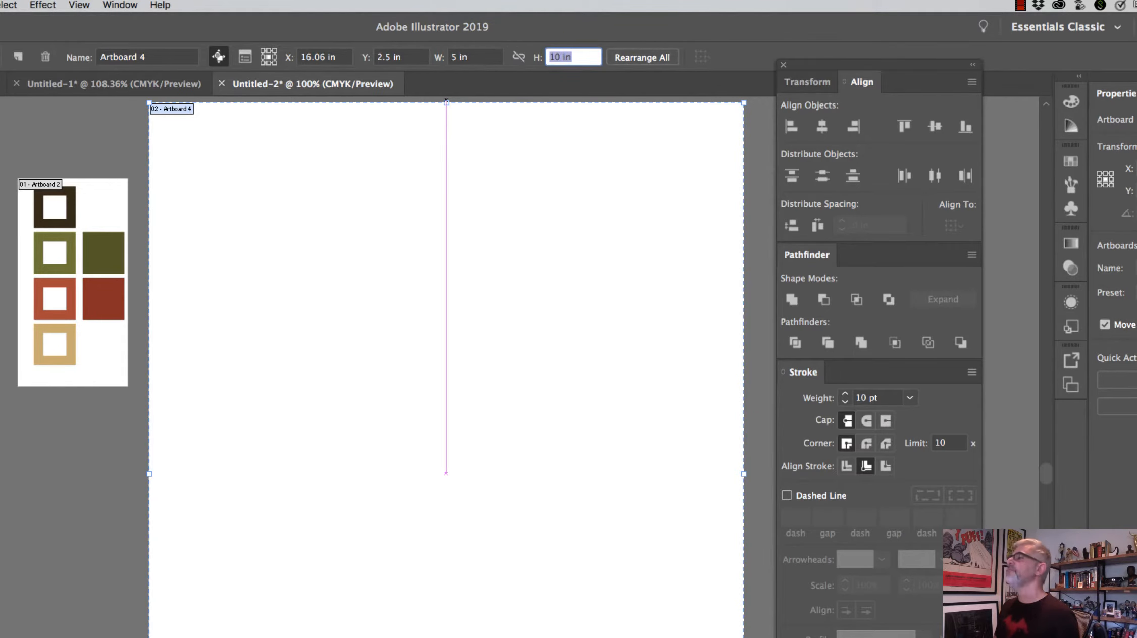
text(5)
key(Tab)
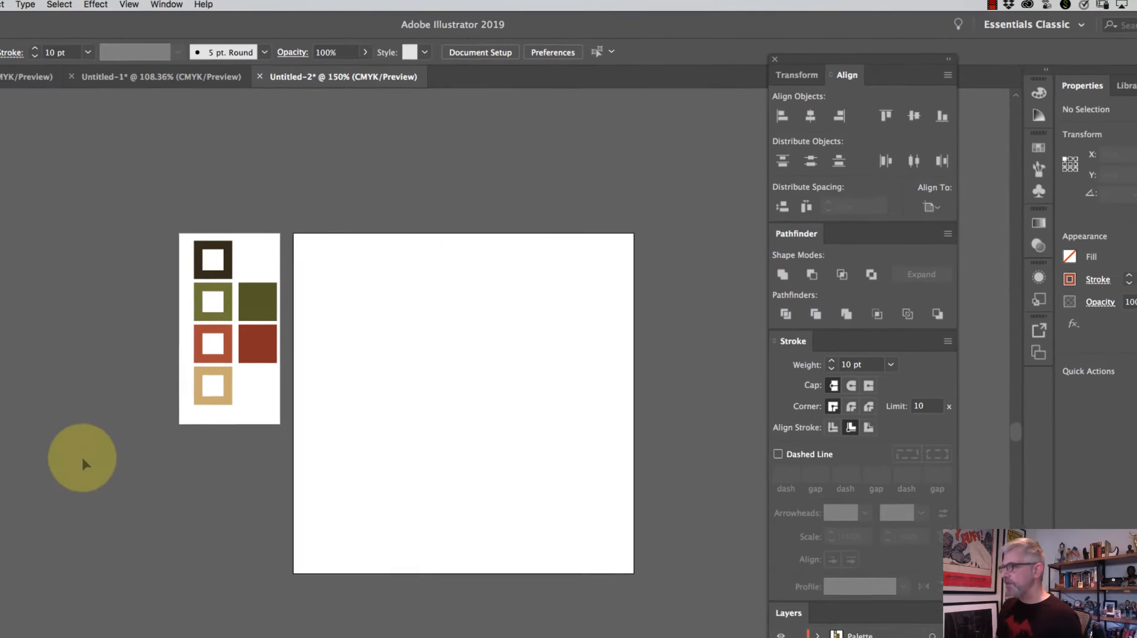
Create a 3.5 in by 3.5 in circle on the square artboard with the Ellipse tool
key(super+equal)
key(space)
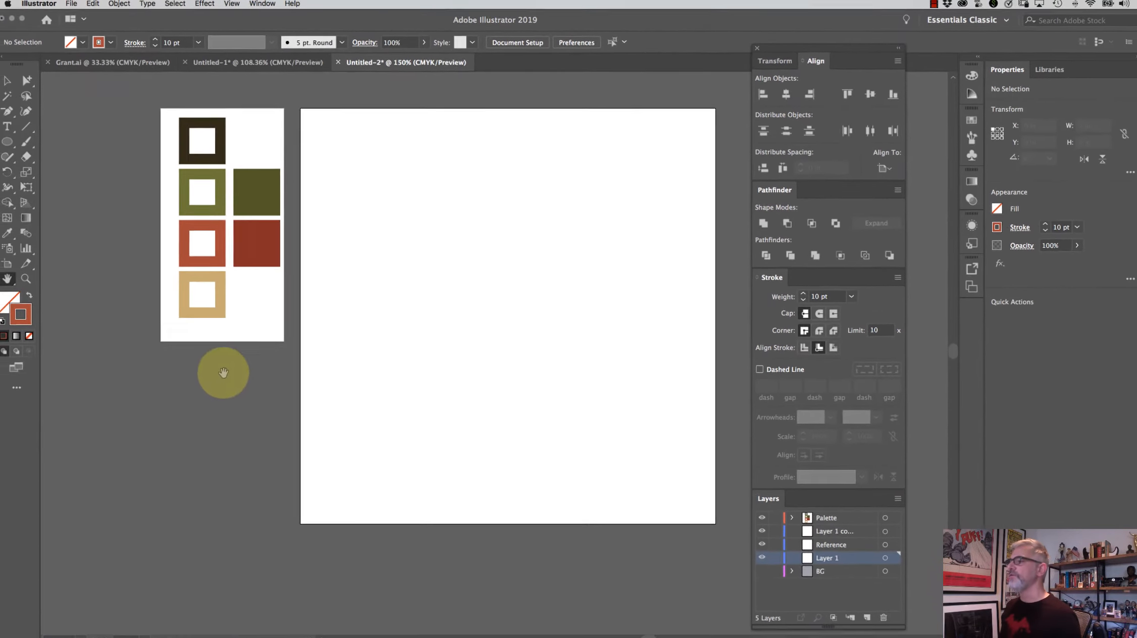
drag(289, 358, 280, 381)
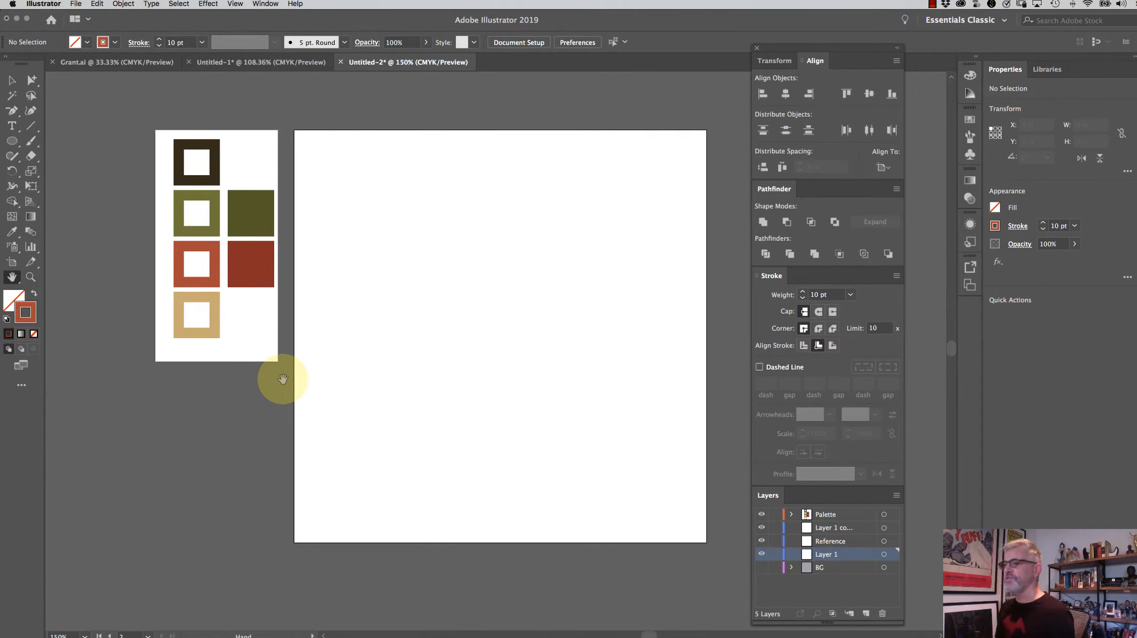
click(13, 143)
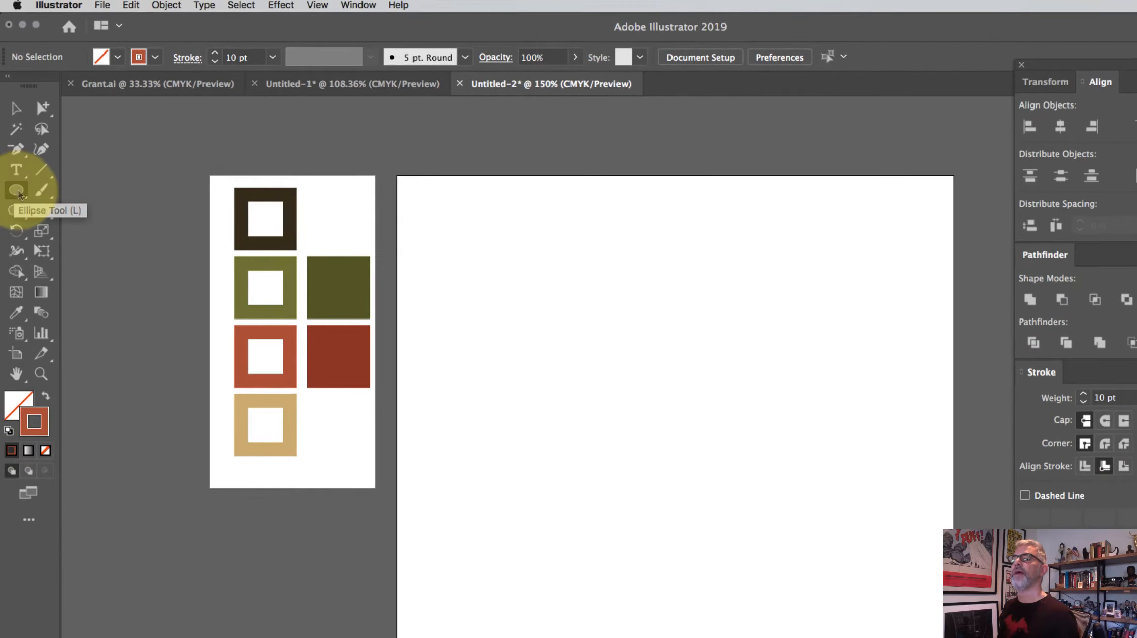
click(17, 191)
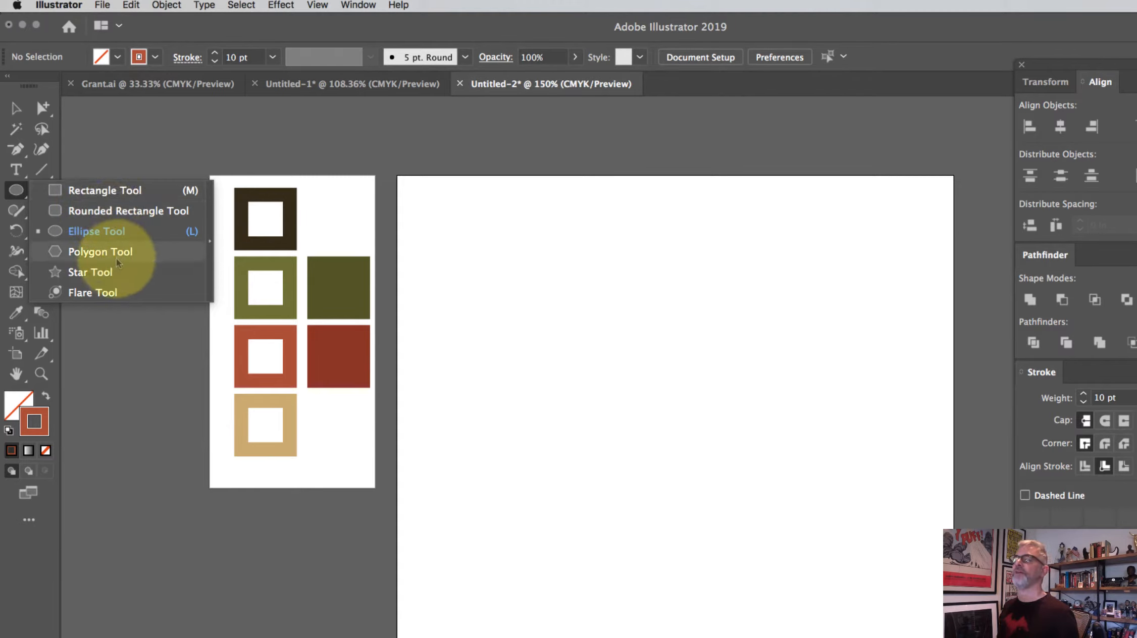
click(88, 232)
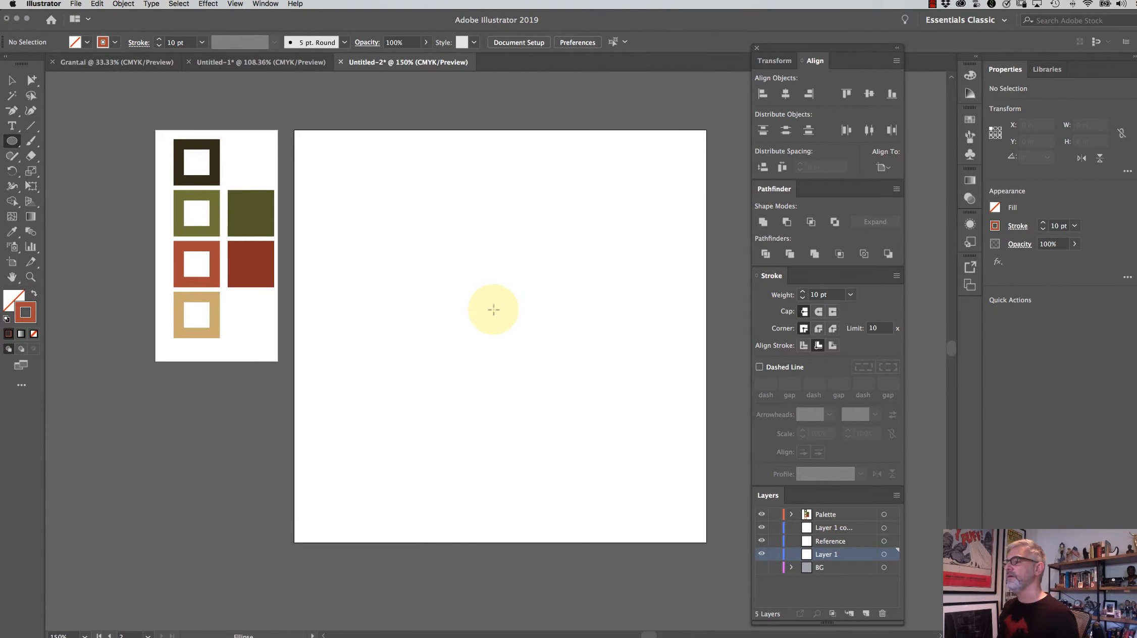
click(494, 310)
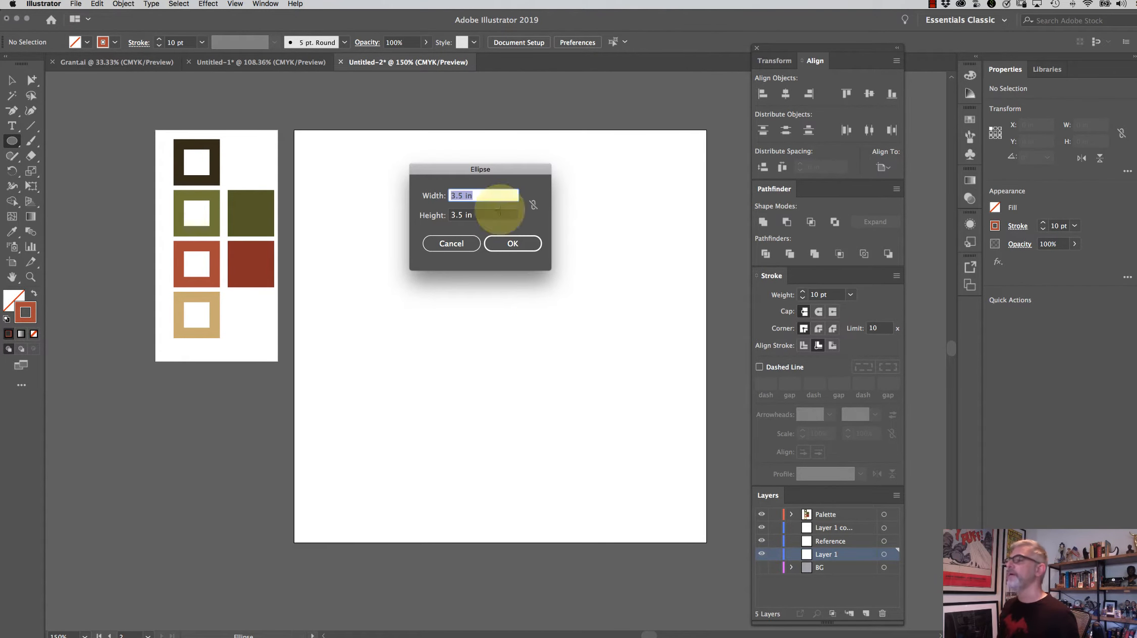
drag(477, 170, 515, 233)
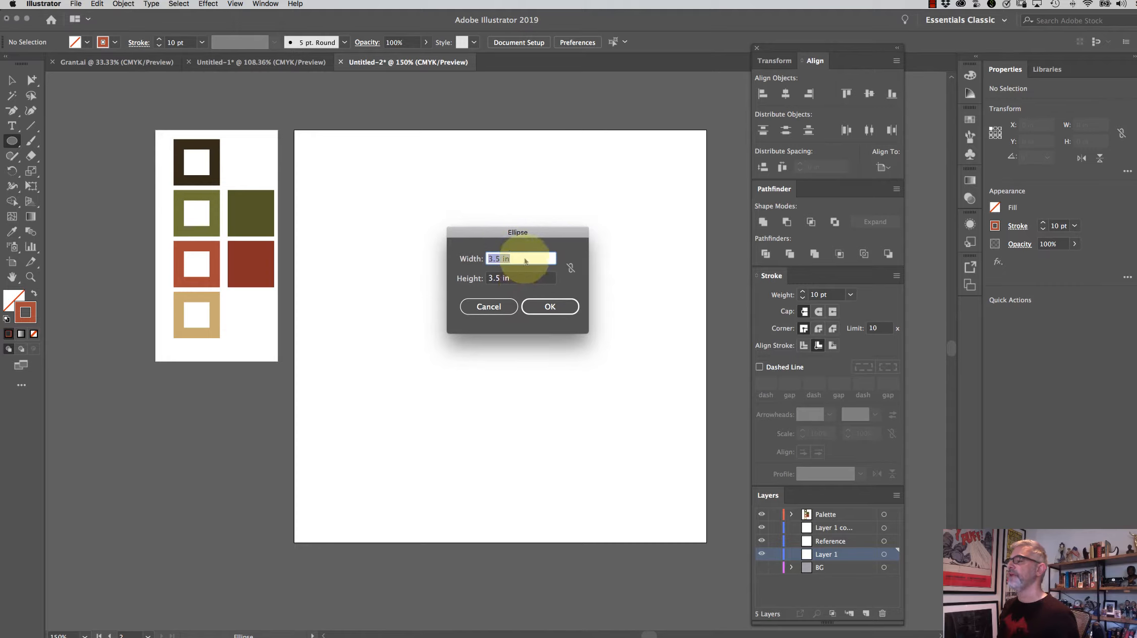
click(497, 259)
drag(497, 260, 485, 259)
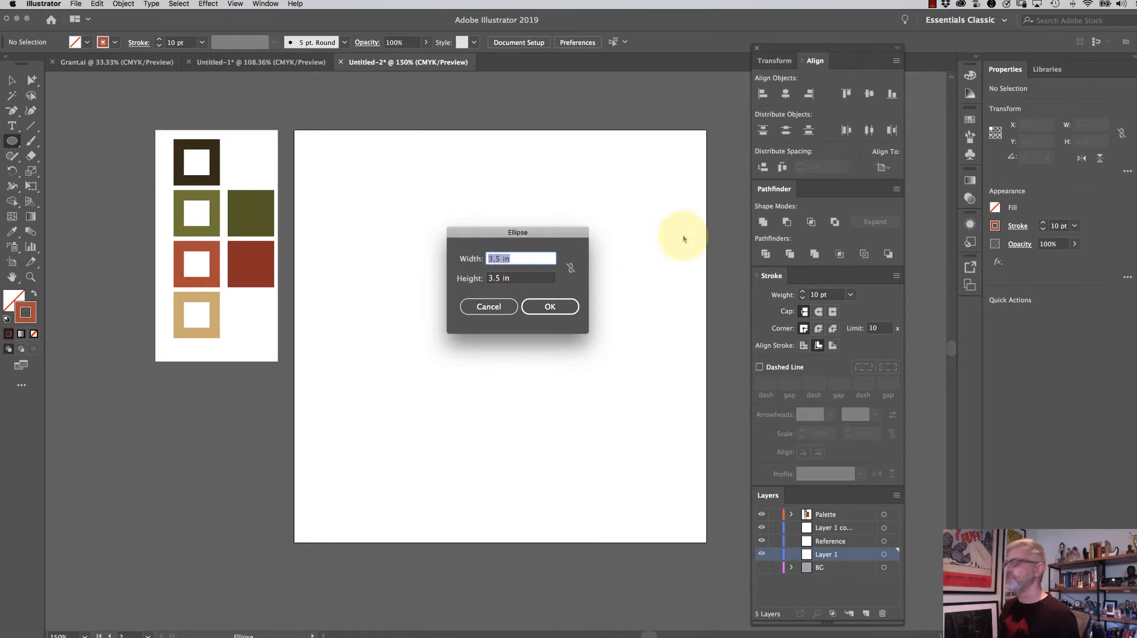
key(Tab)
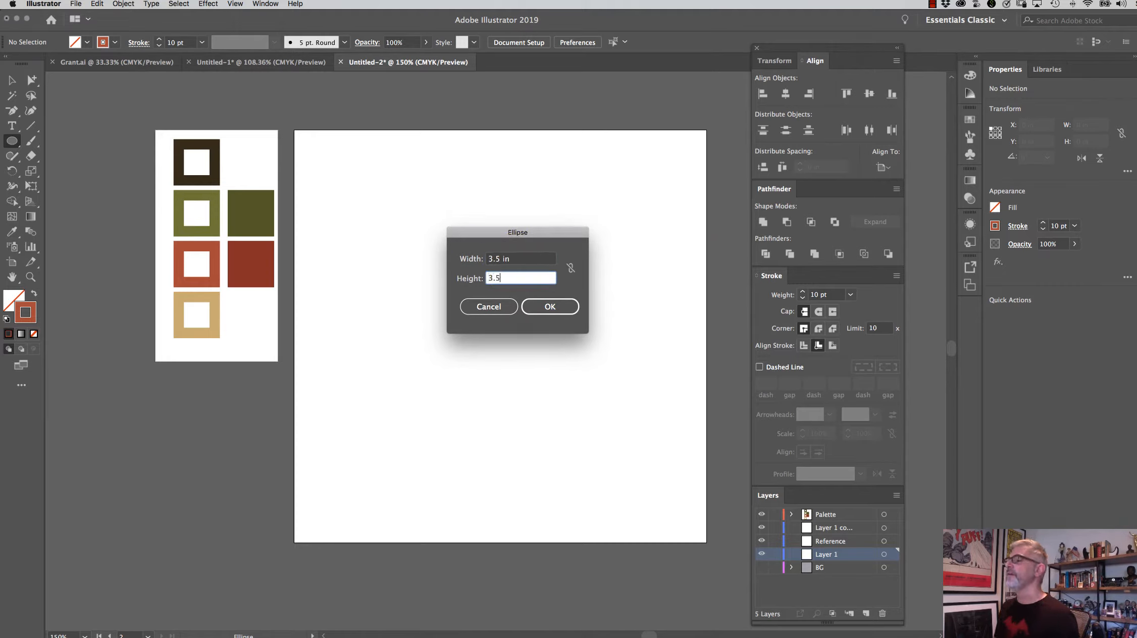
key(Tab)
key(Return)
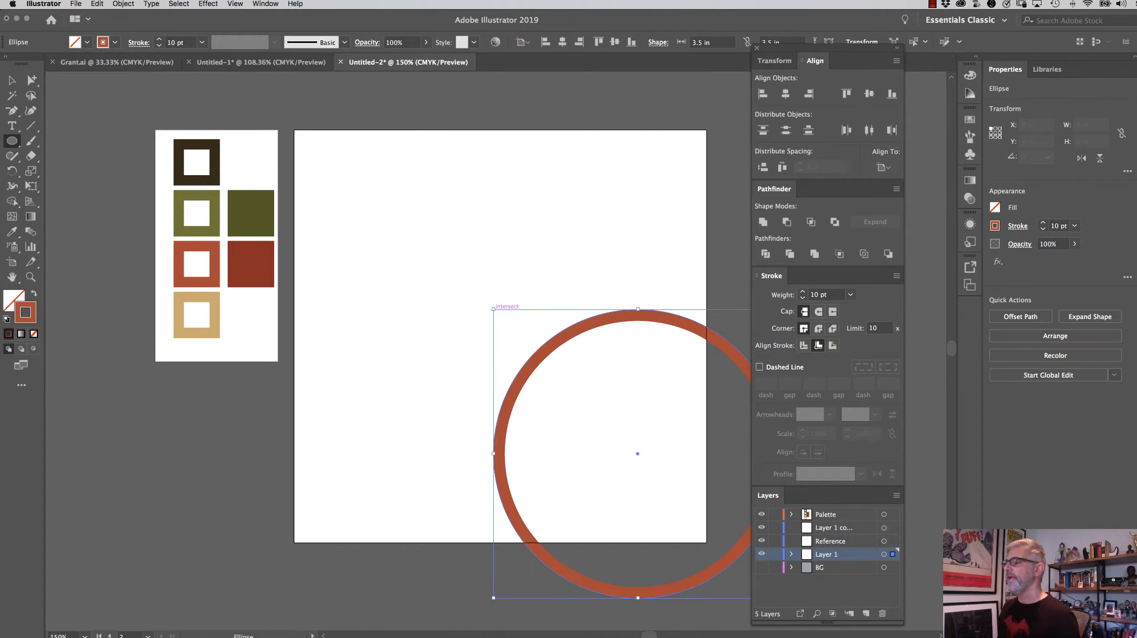
Move the circle onto the square artboard at about X 0.75 in, Y 0.575 in, and set alignment relative to the artboard
click(11, 80)
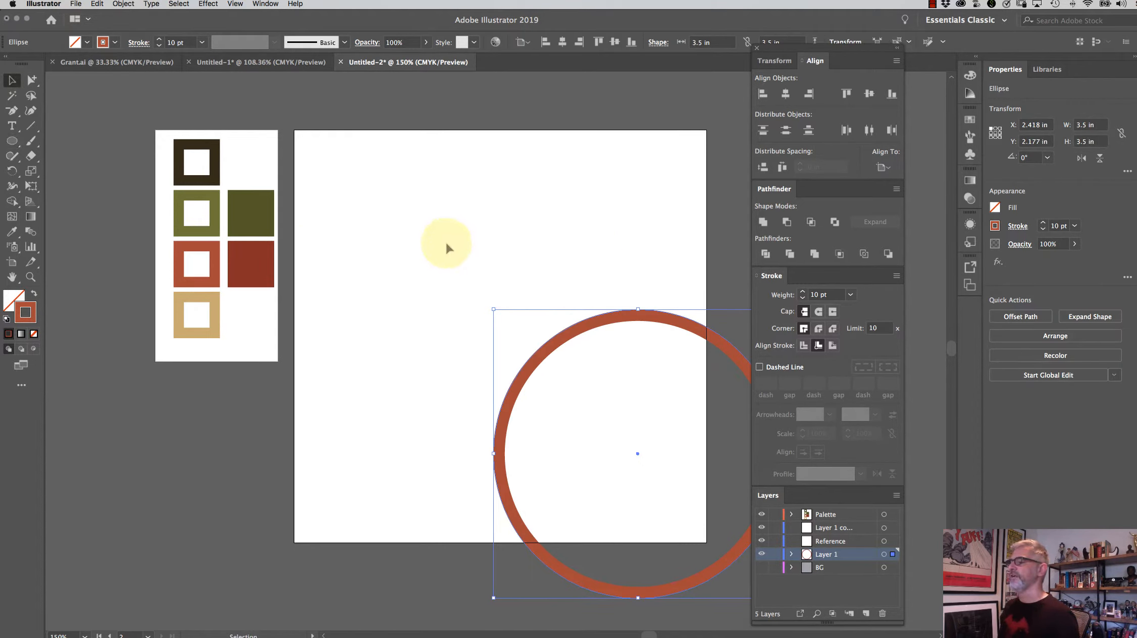
drag(445, 242, 414, 214)
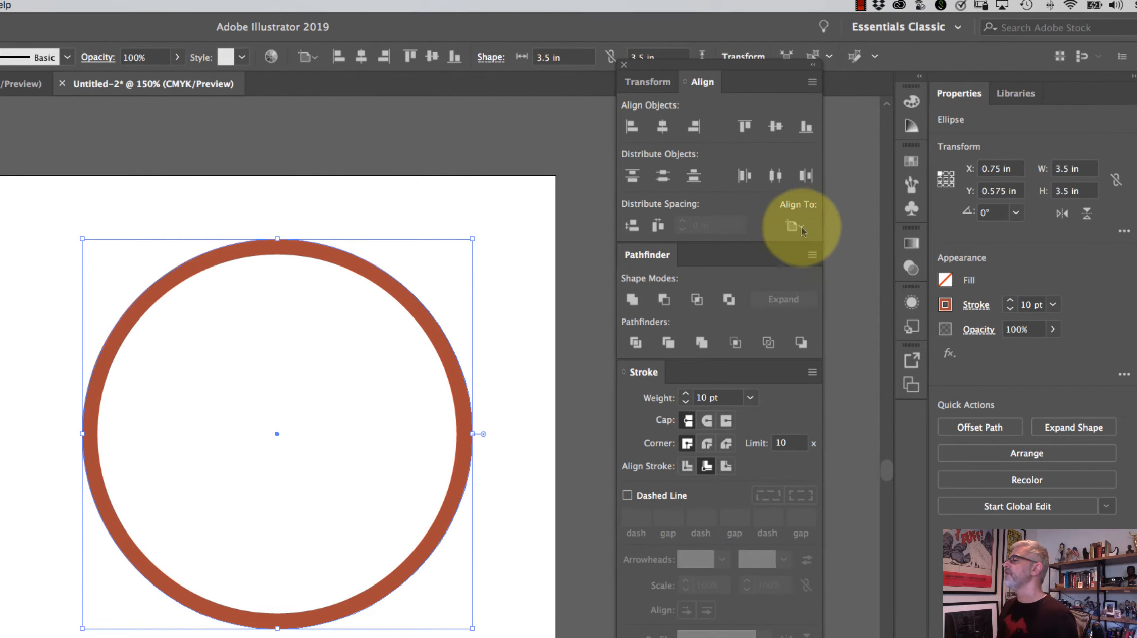
click(800, 227)
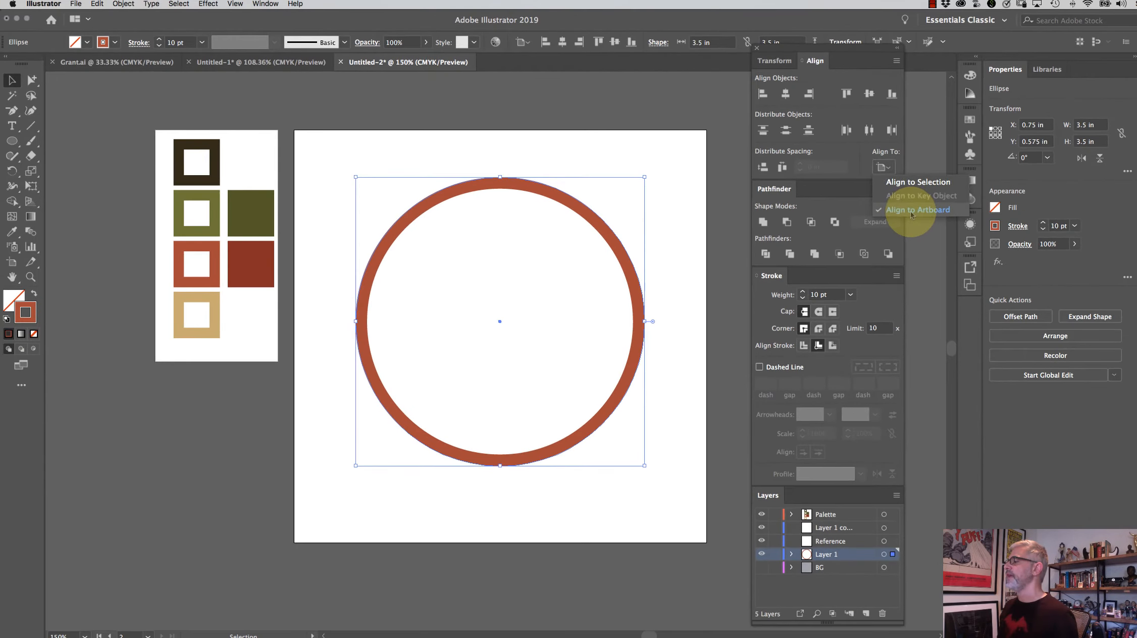
click(831, 286)
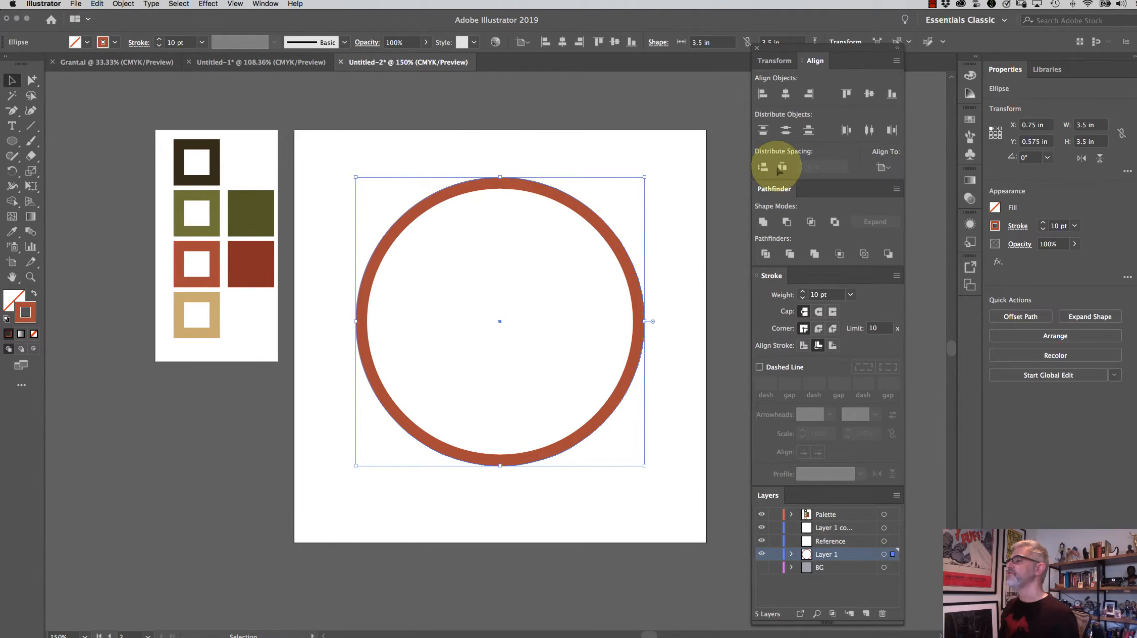
Align the circle to the right and top edges of the square artboard
click(809, 94)
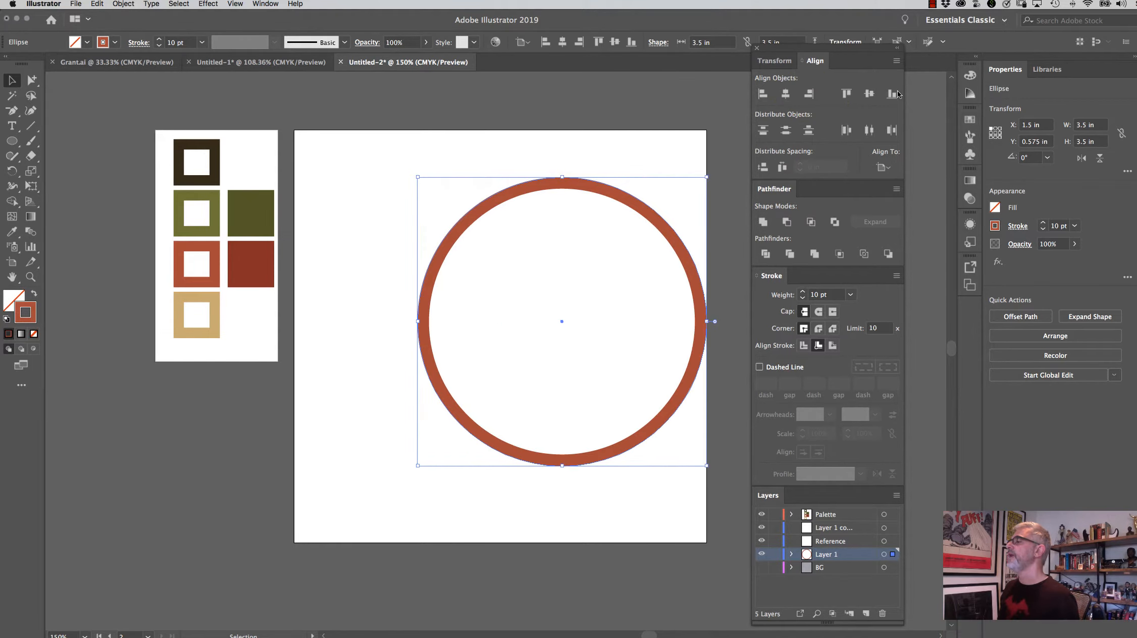
click(846, 93)
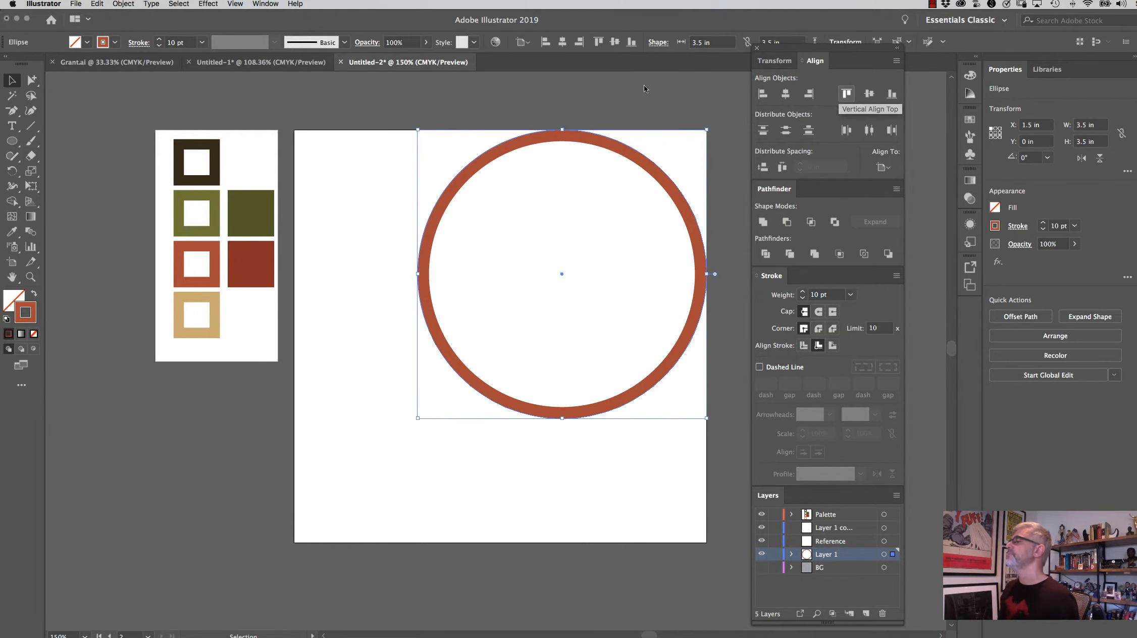
click(549, 107)
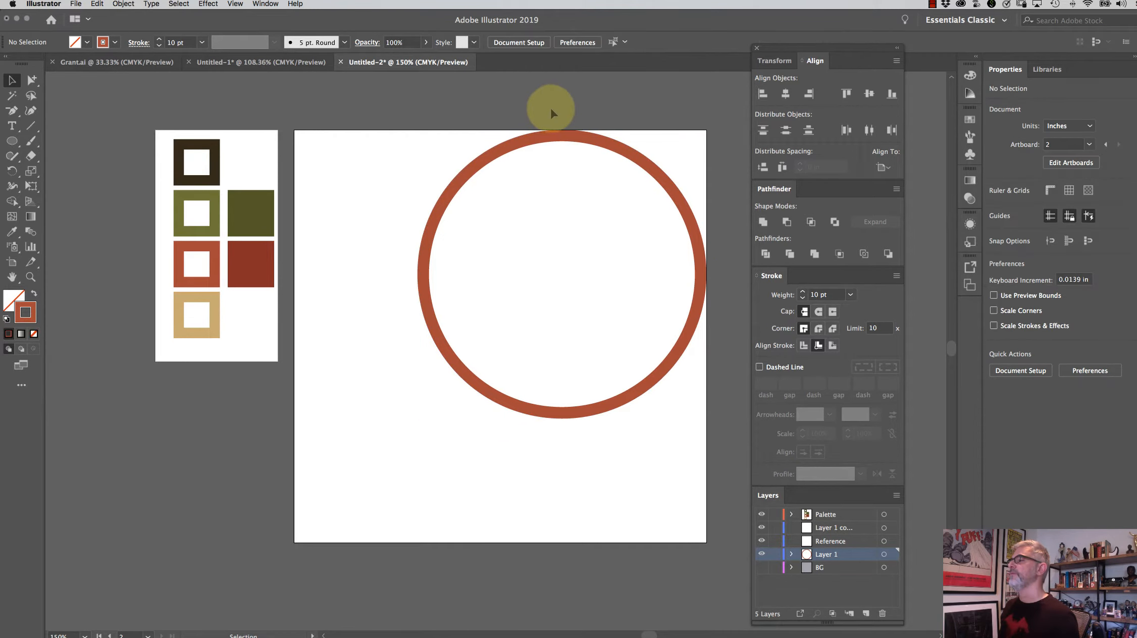
Duplicate the circle and align the copy with the artboard's left edge, level with the original
click(554, 143)
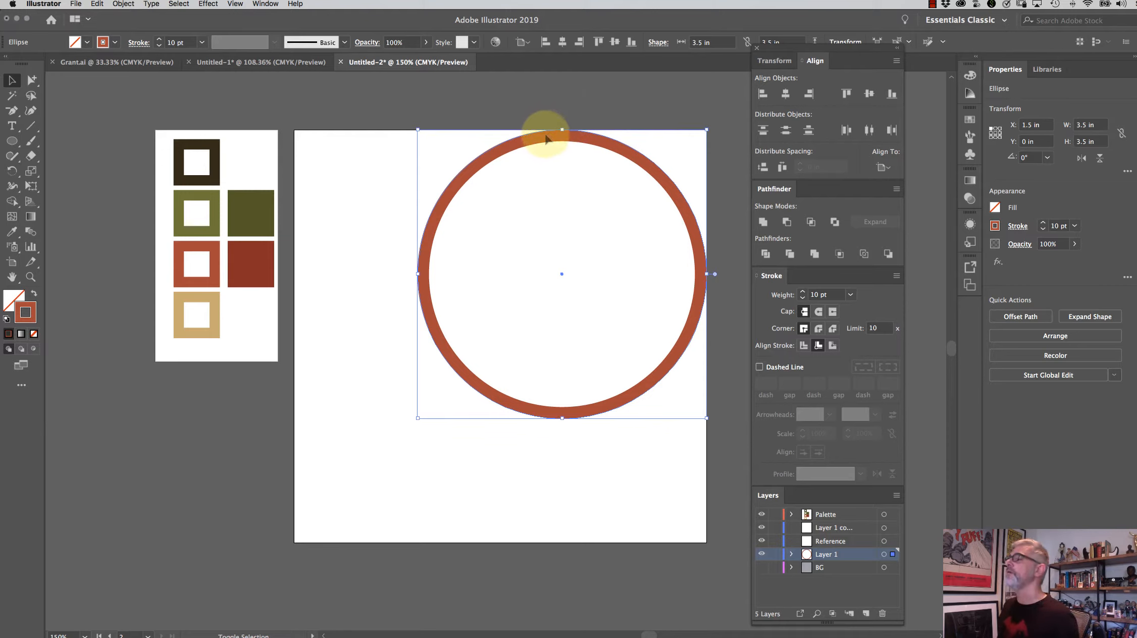
click(498, 140)
drag(498, 145, 427, 191)
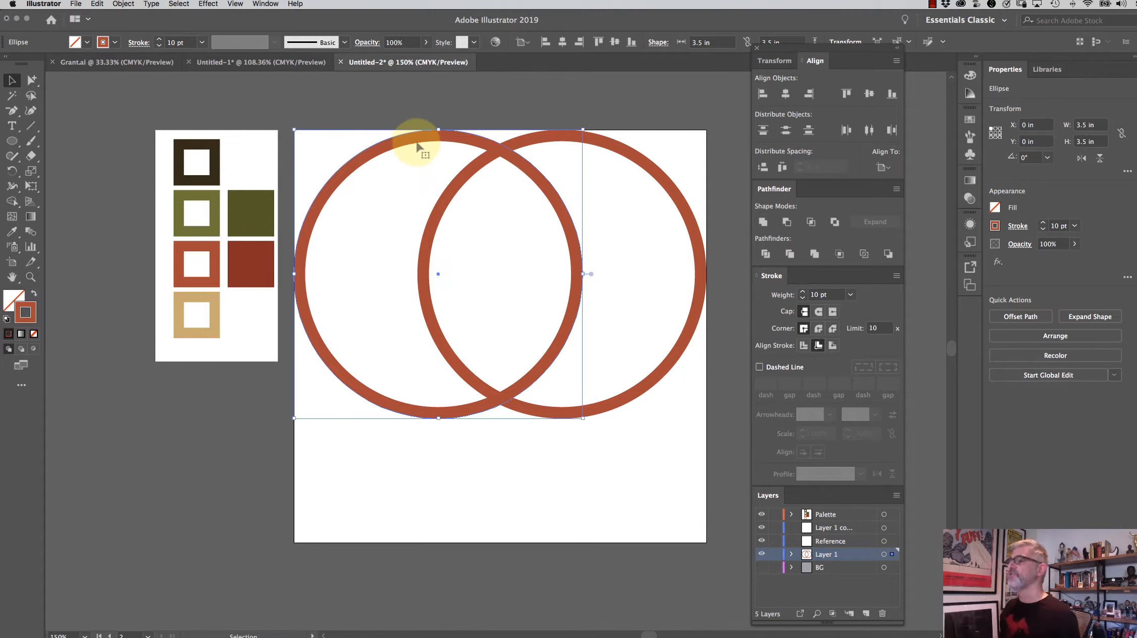
Paste a third copy of the circle, centre it horizontally and align it to the artboard's bottom edge
click(414, 409)
key(super+v)
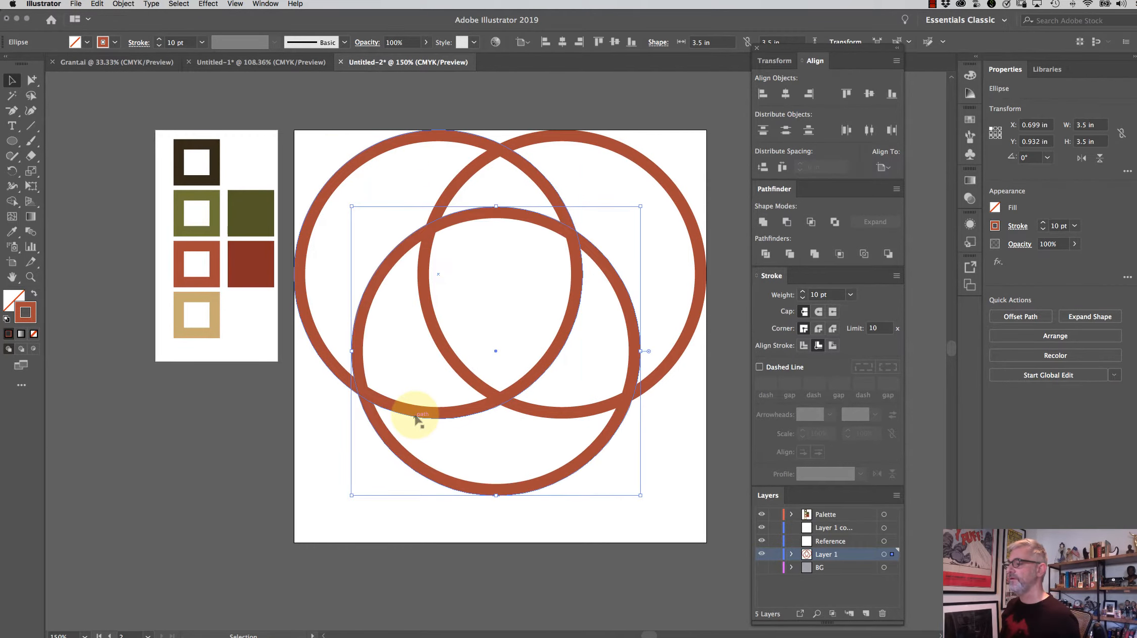
click(786, 94)
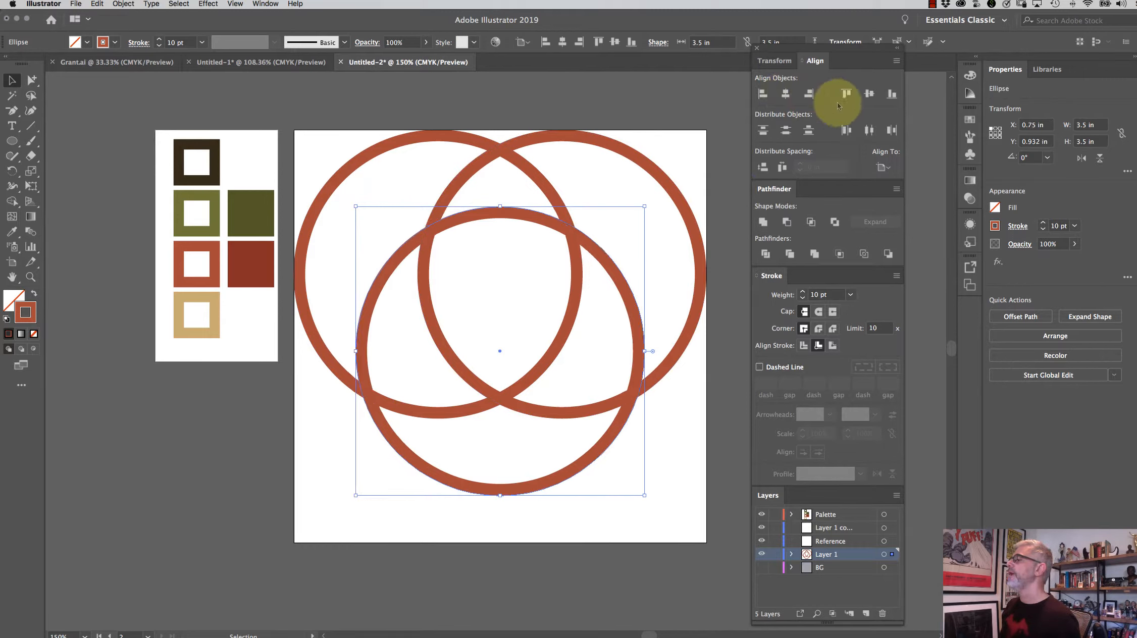
click(892, 95)
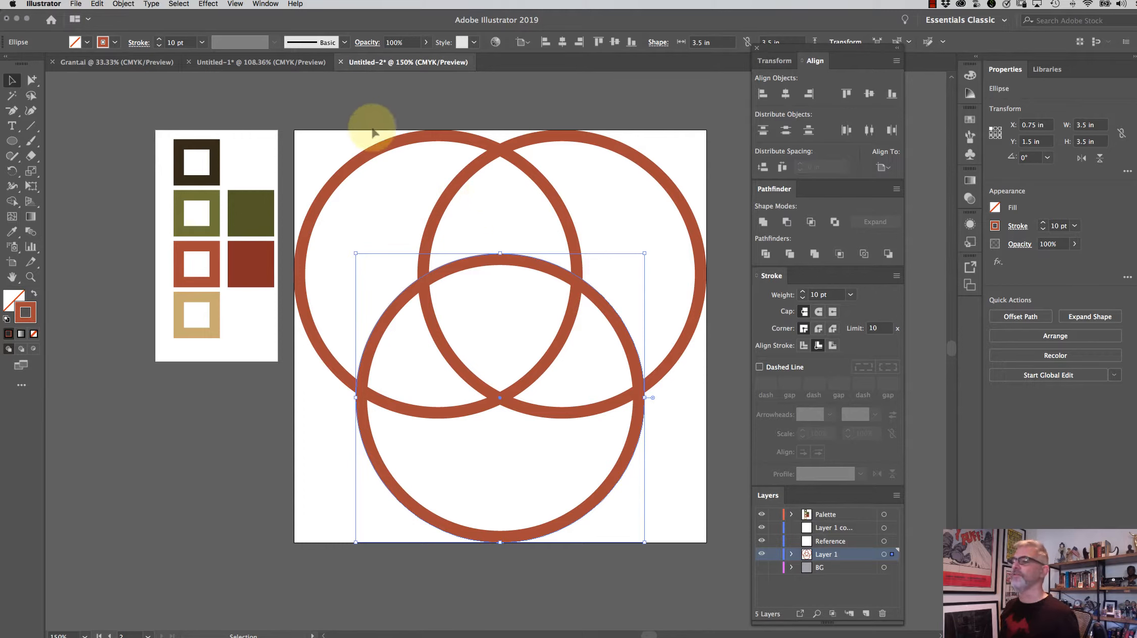
Recolor the upper-left circle's stroke by sampling the light green palette swatch with the Eyedropper
click(358, 168)
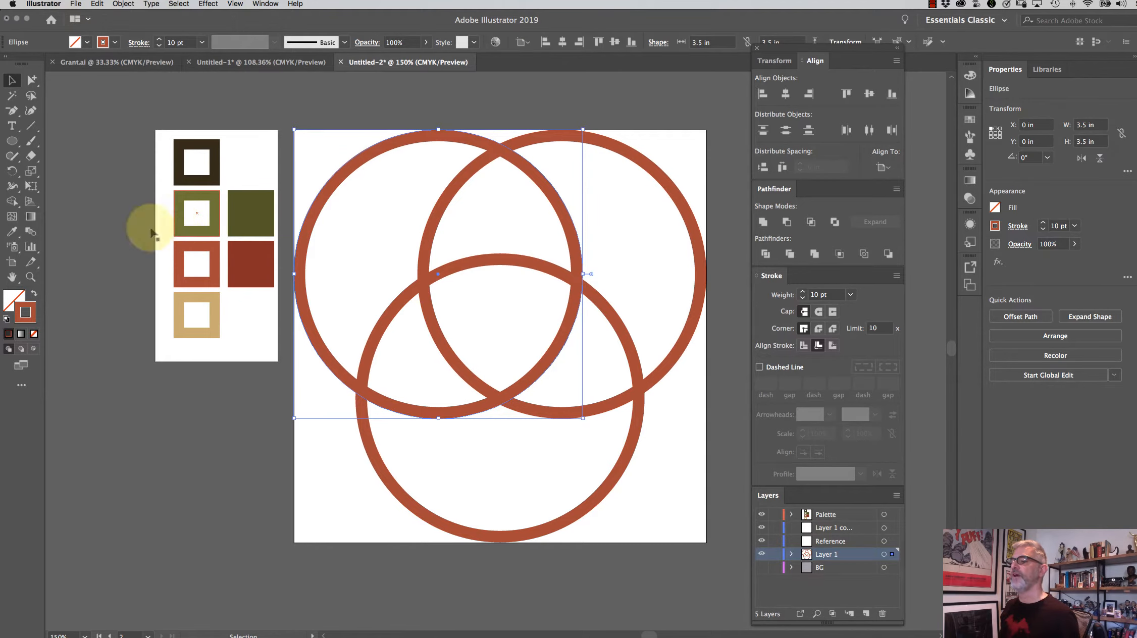
click(12, 231)
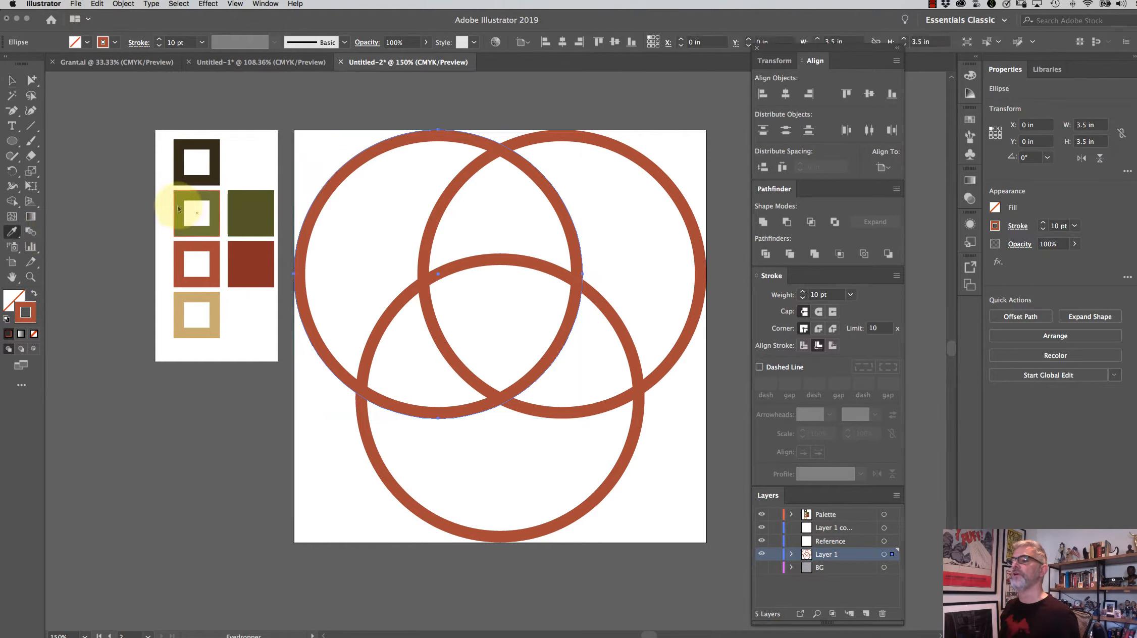
click(183, 201)
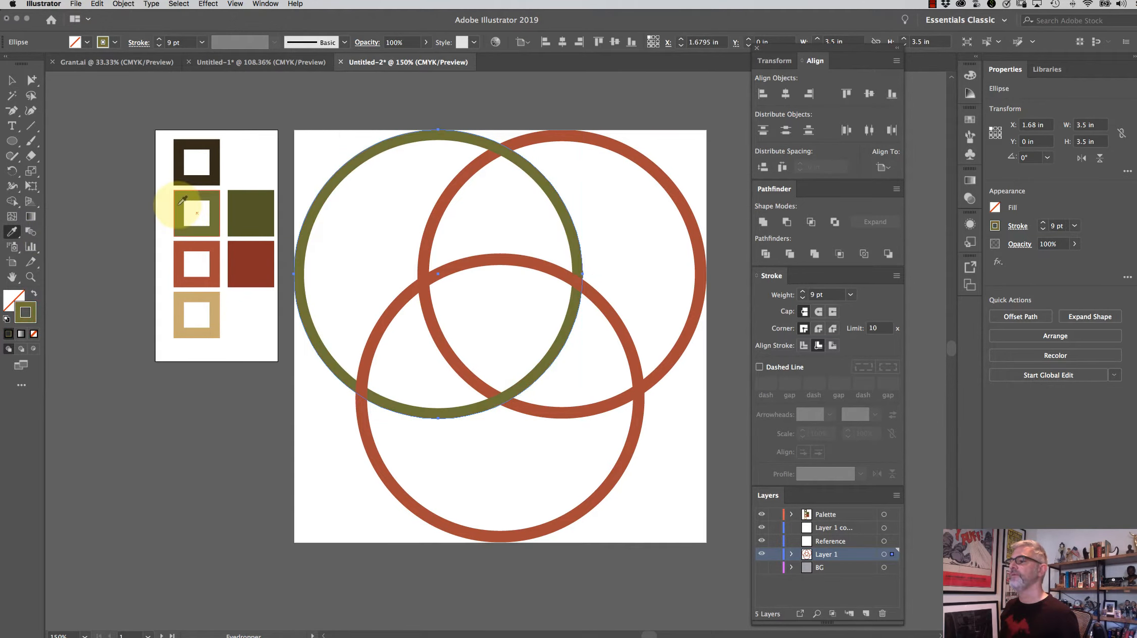
click(13, 81)
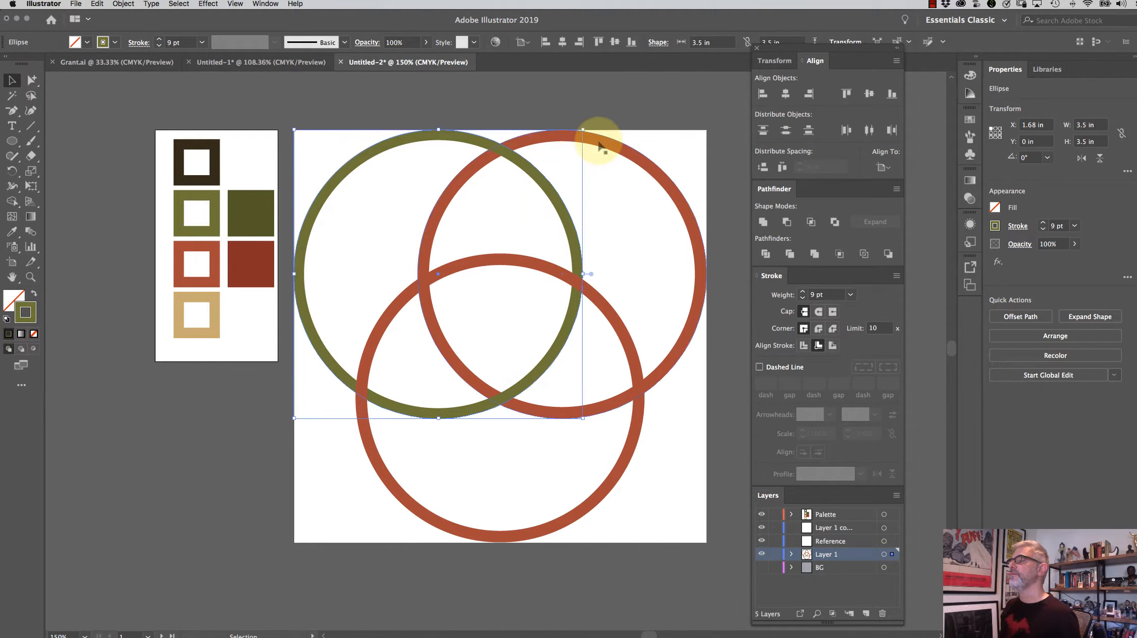
Recolor the bottom circle's stroke by sampling the tan palette swatch with the Eyedropper
click(619, 141)
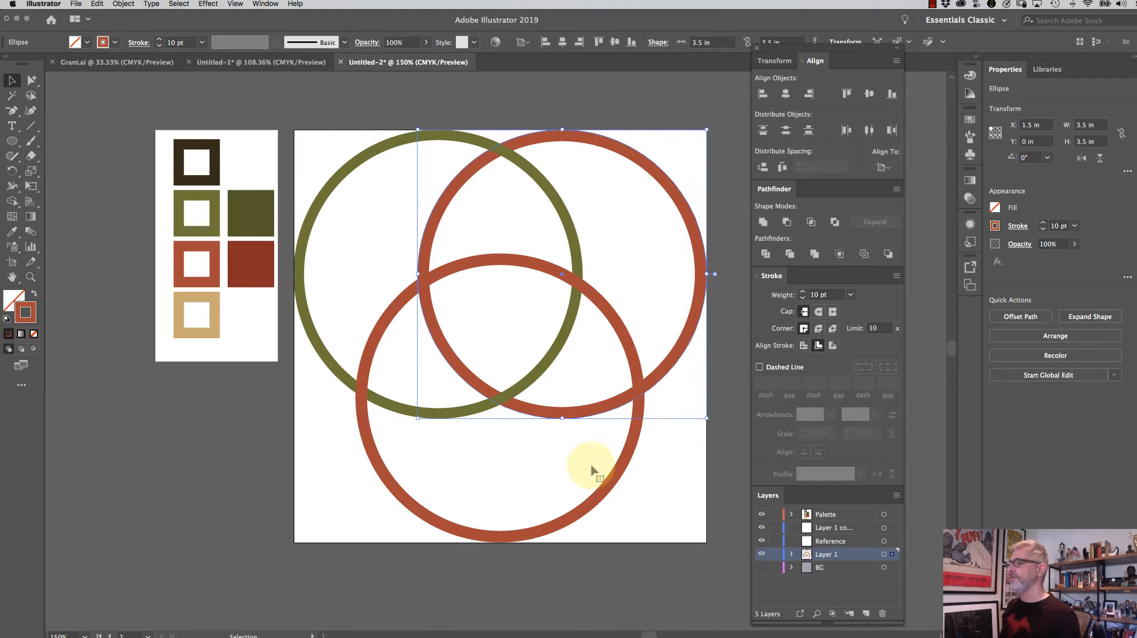
drag(474, 501, 474, 503)
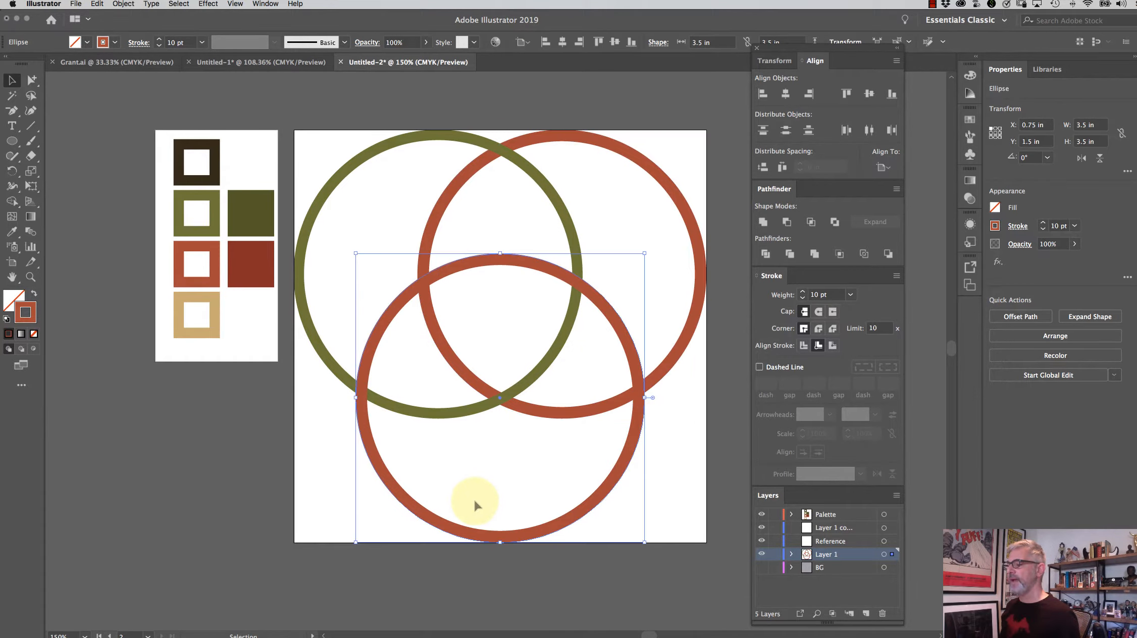
click(12, 231)
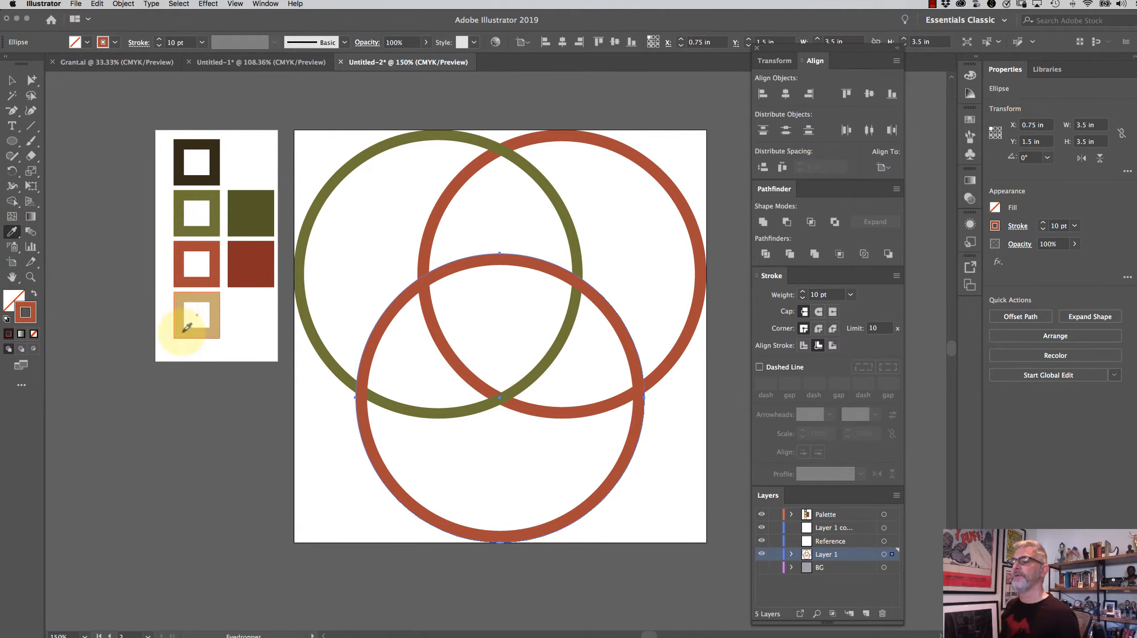
click(188, 327)
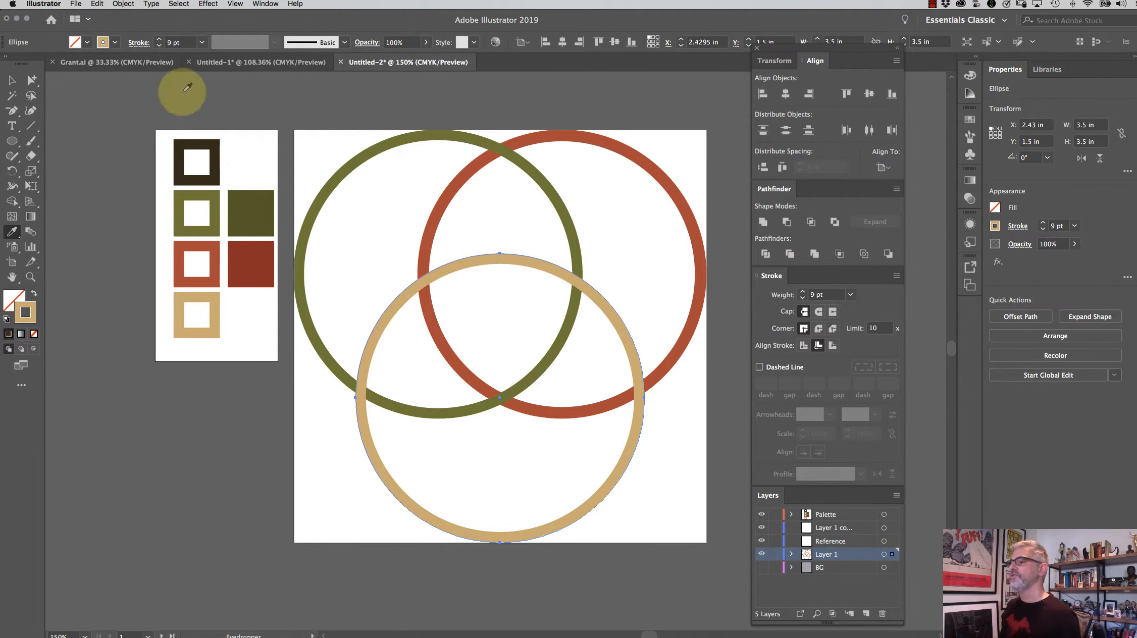
click(10, 81)
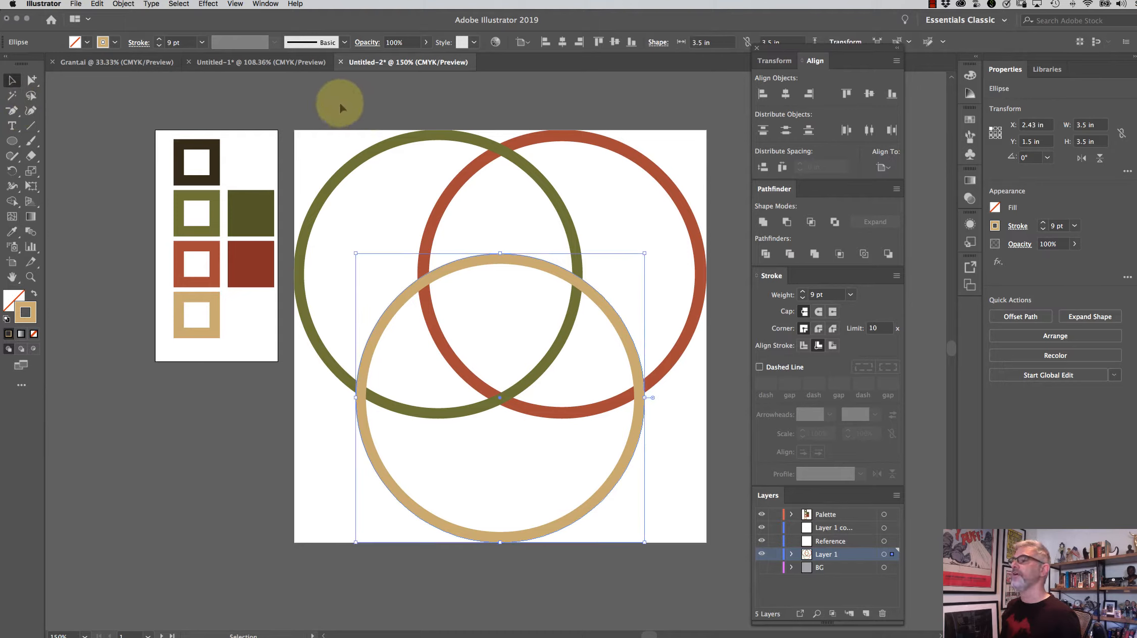
Align the strokes of all three circles to the inside and set their weight to 24 pt
mouse_move(340, 104)
mouse_down()
mouse_move(597, 317)
mouse_move(684, 458)
mouse_up()
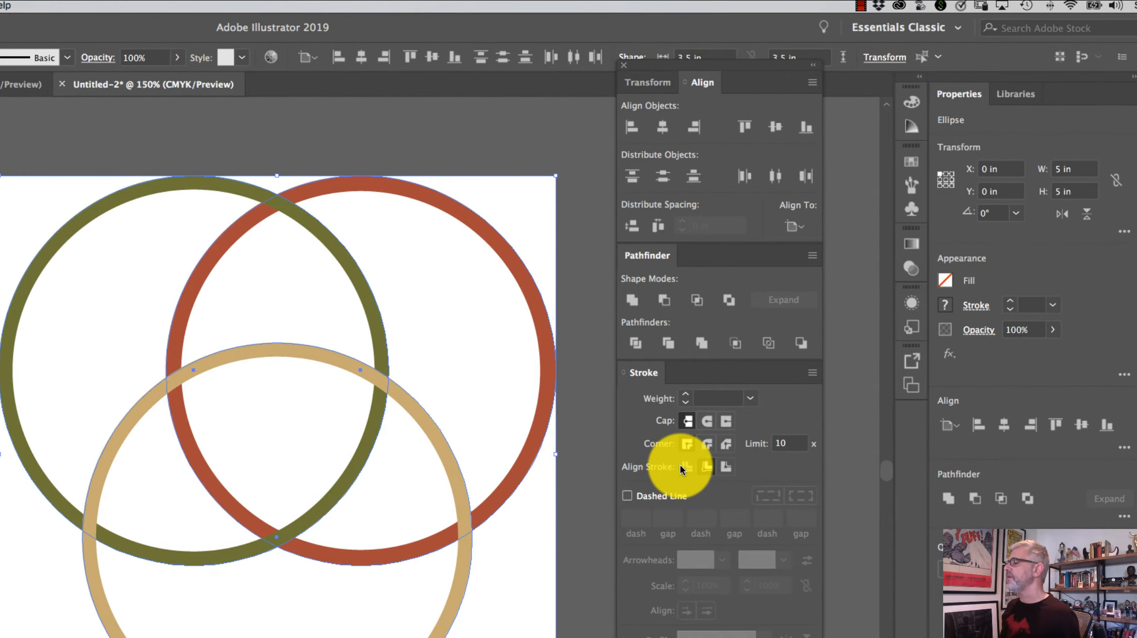
click(684, 465)
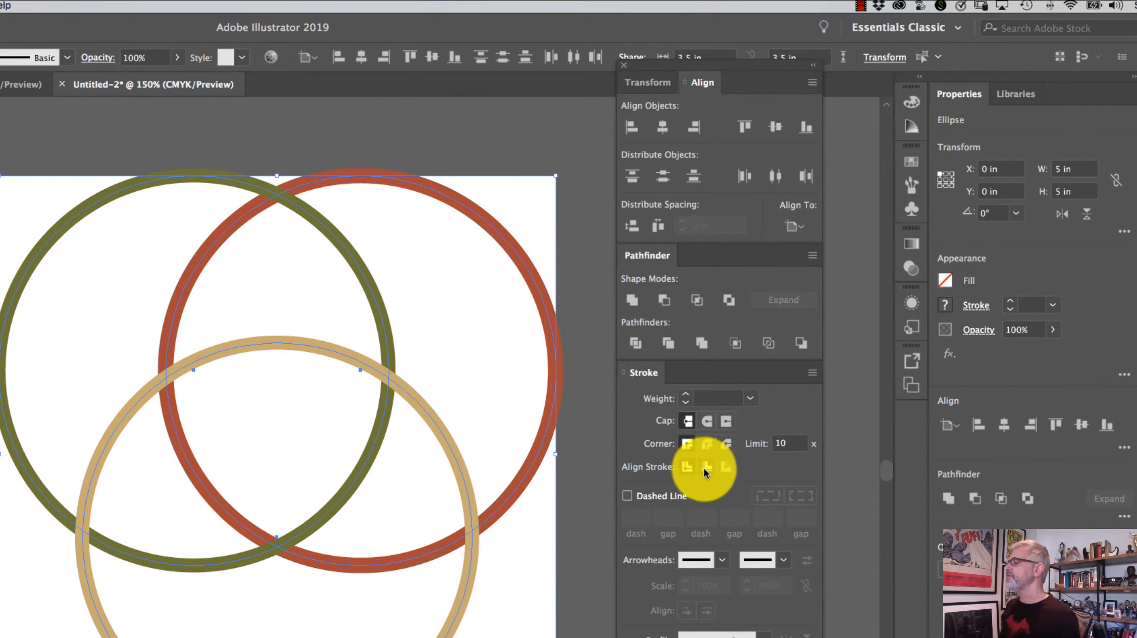
click(705, 467)
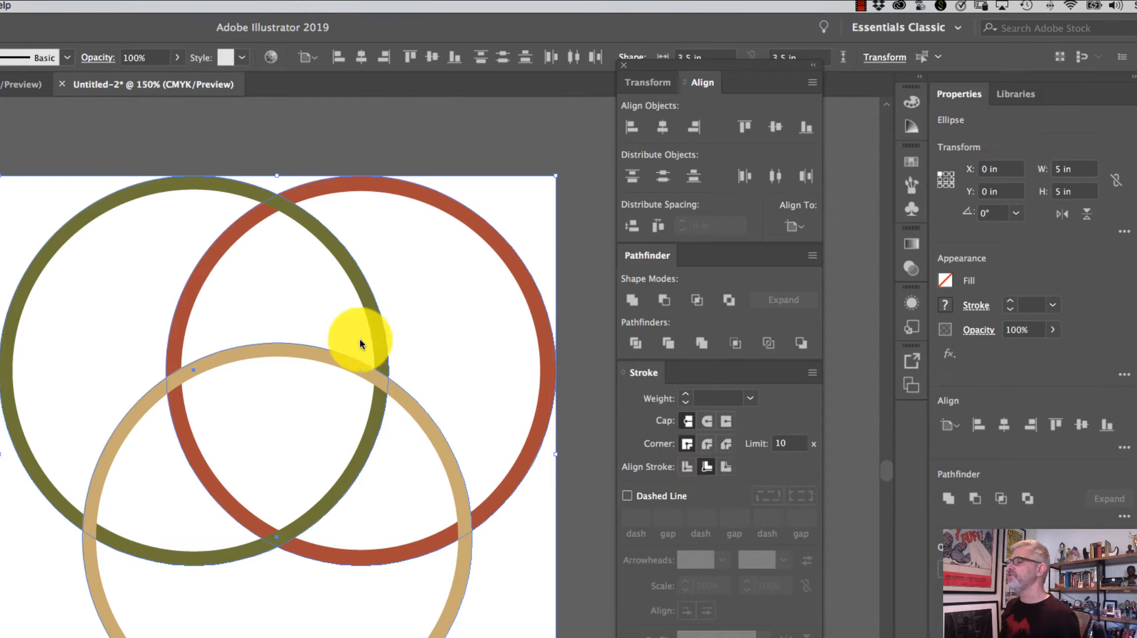
click(710, 400)
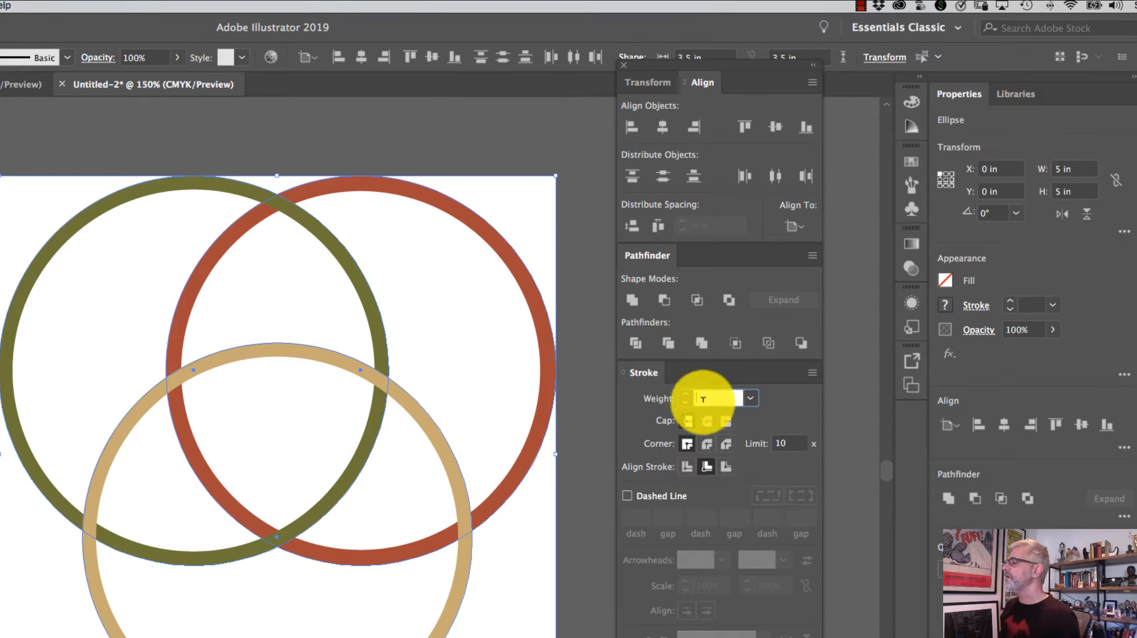
text(24)
key(Return)
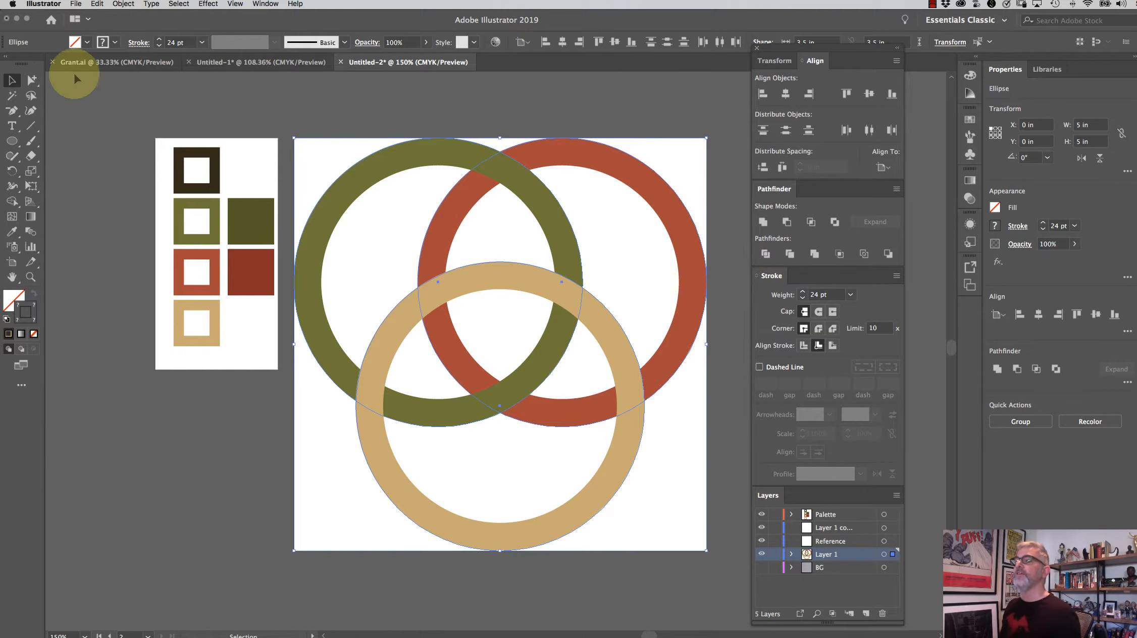
Select all three rings and display the artwork in outline view to examine their paths
click(366, 107)
drag(392, 142, 622, 528)
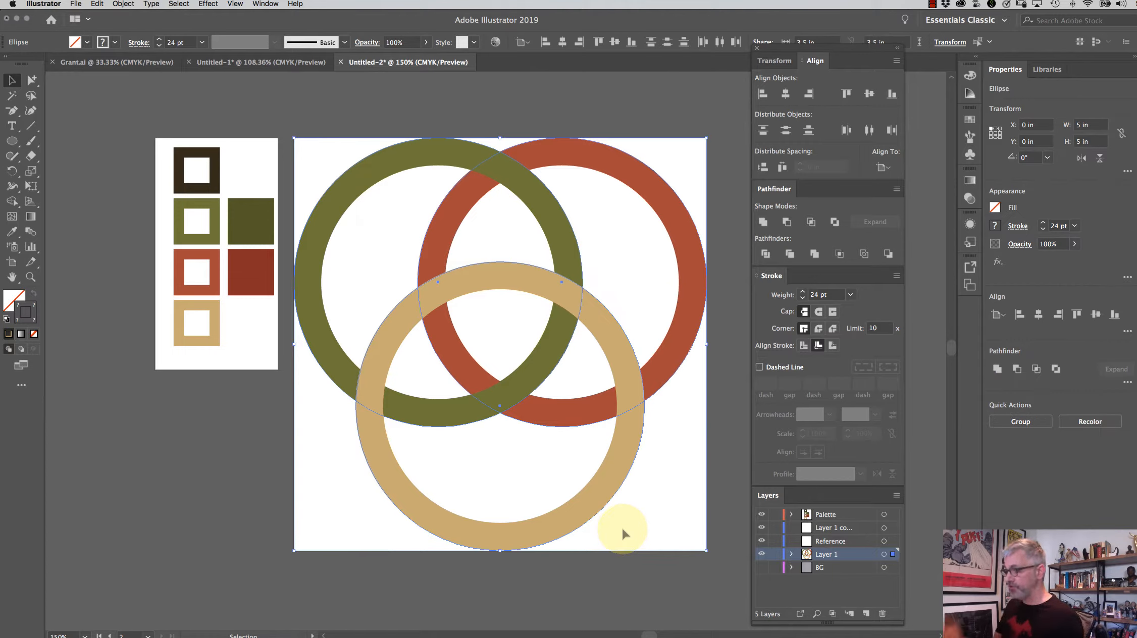
key(a)
key(v)
key(super+y)
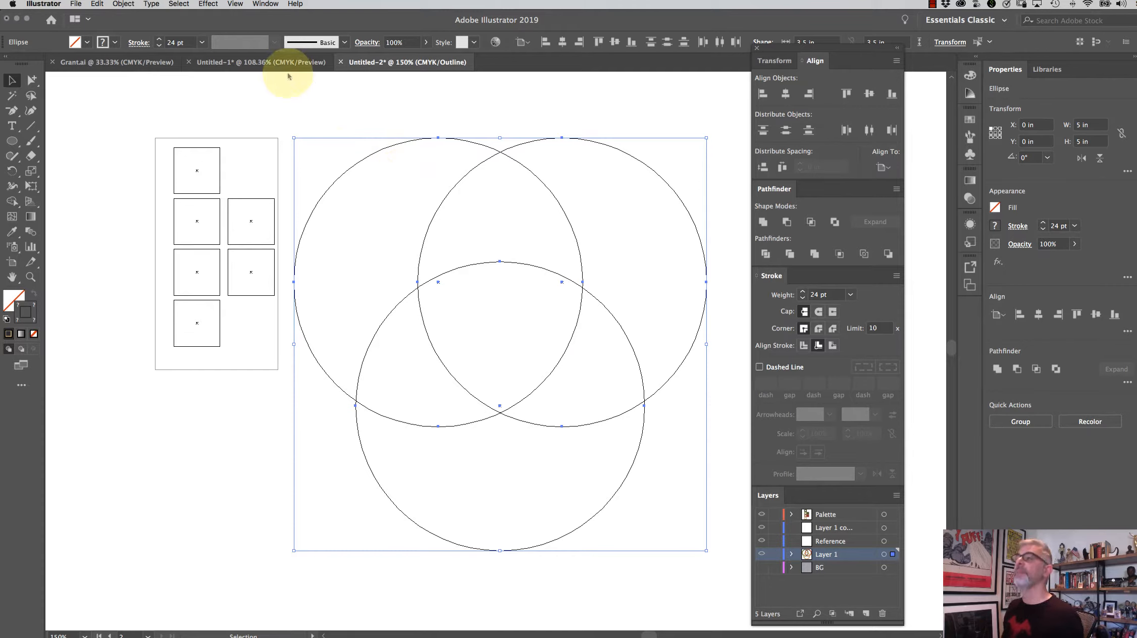
Expand the three stroked circles into filled ring shapes and return to preview view
click(116, 4)
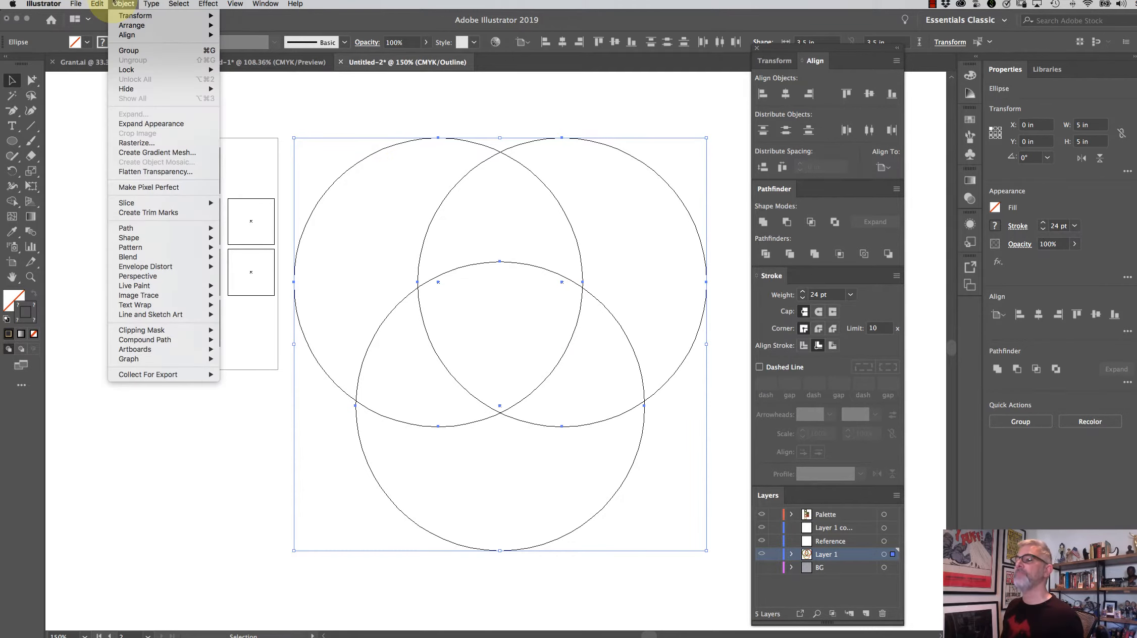
click(151, 124)
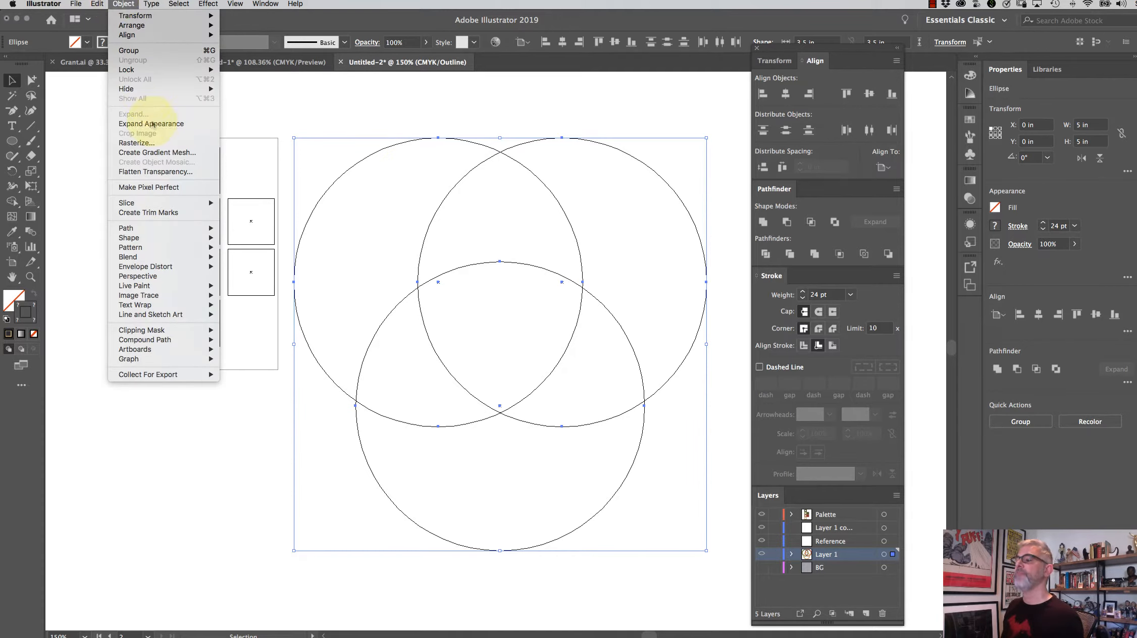
click(378, 108)
key(super+y)
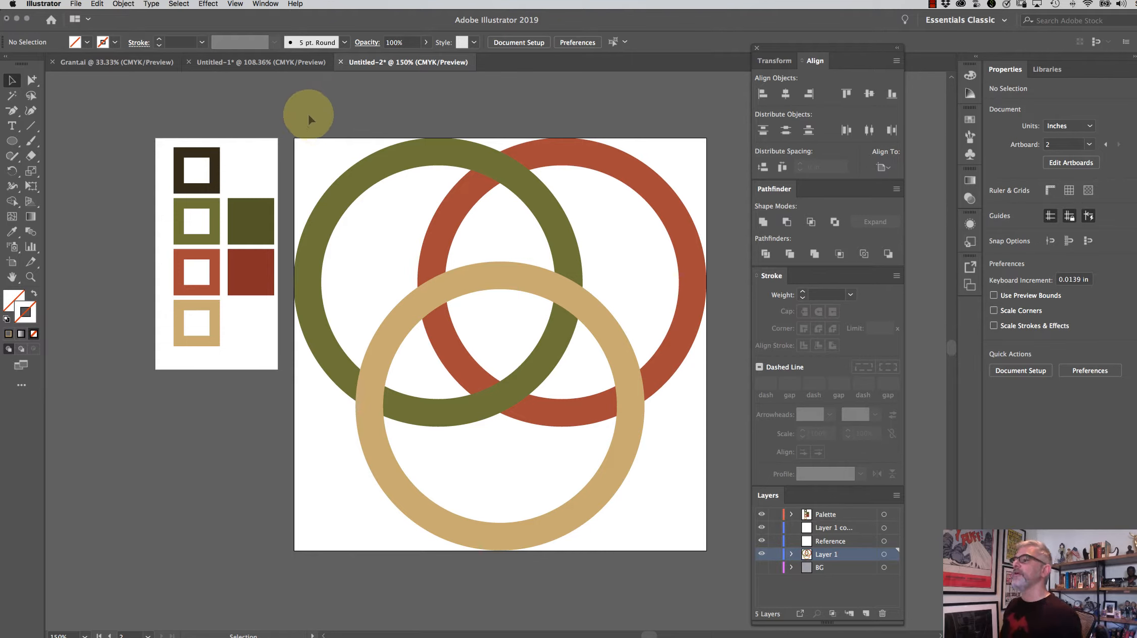
Split the three overlapping rings at their crossings with Pathfinder Divide, switch to Group Selection and deselect everything
drag(309, 117, 712, 581)
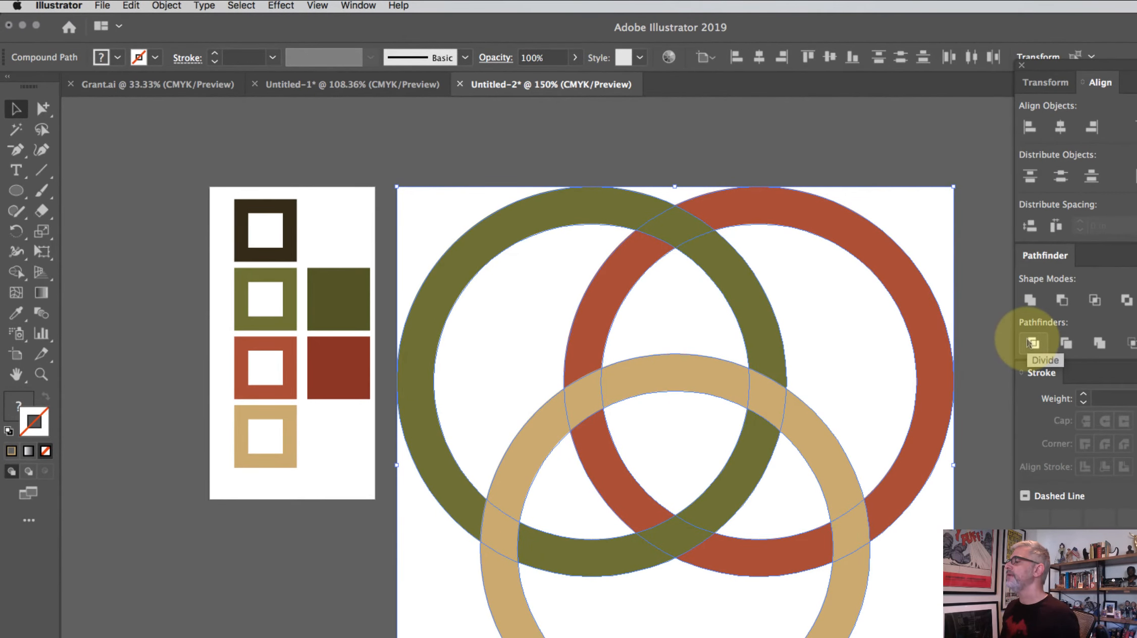
click(1034, 344)
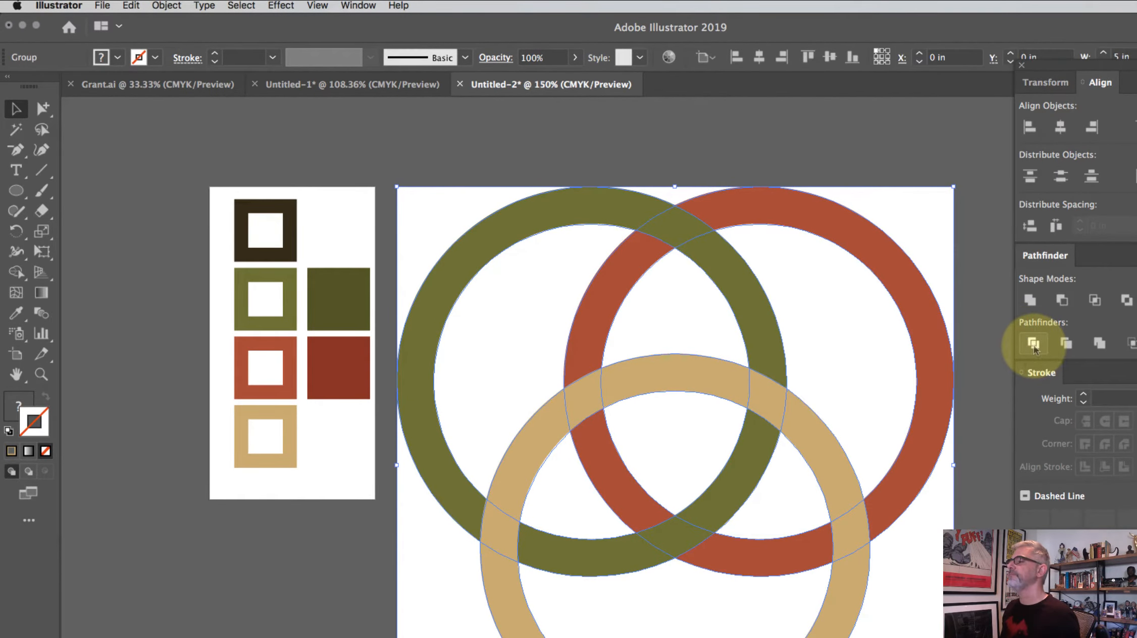
click(42, 108)
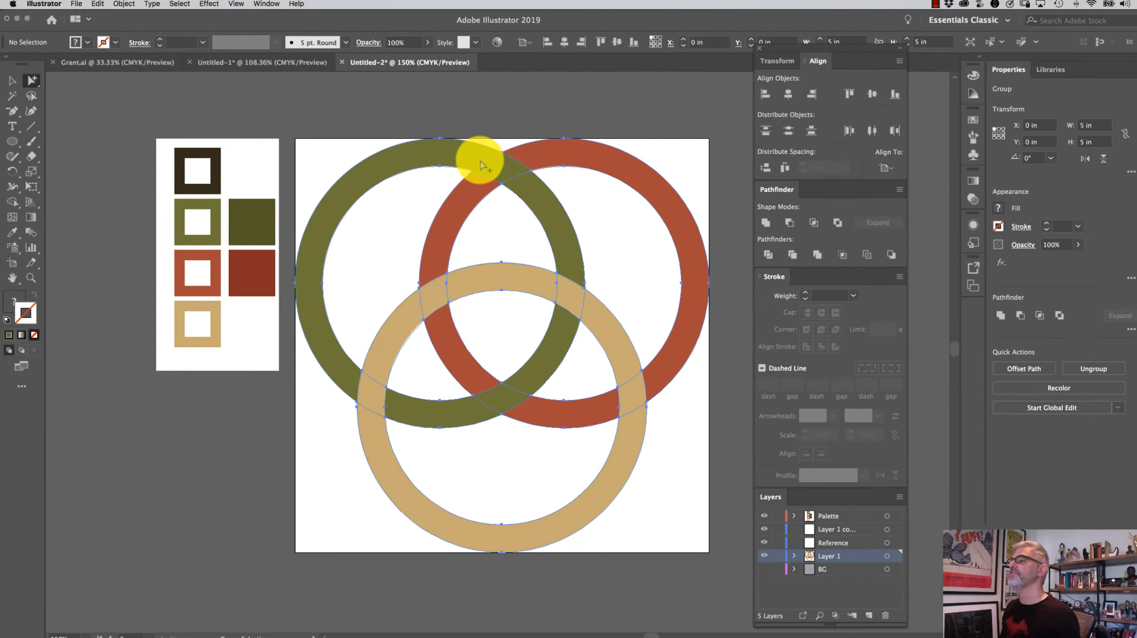
key(super+shift+a)
Try shifting the divided pieces at the upper ring crossings out of place, and undo the moves
drag(503, 173, 503, 188)
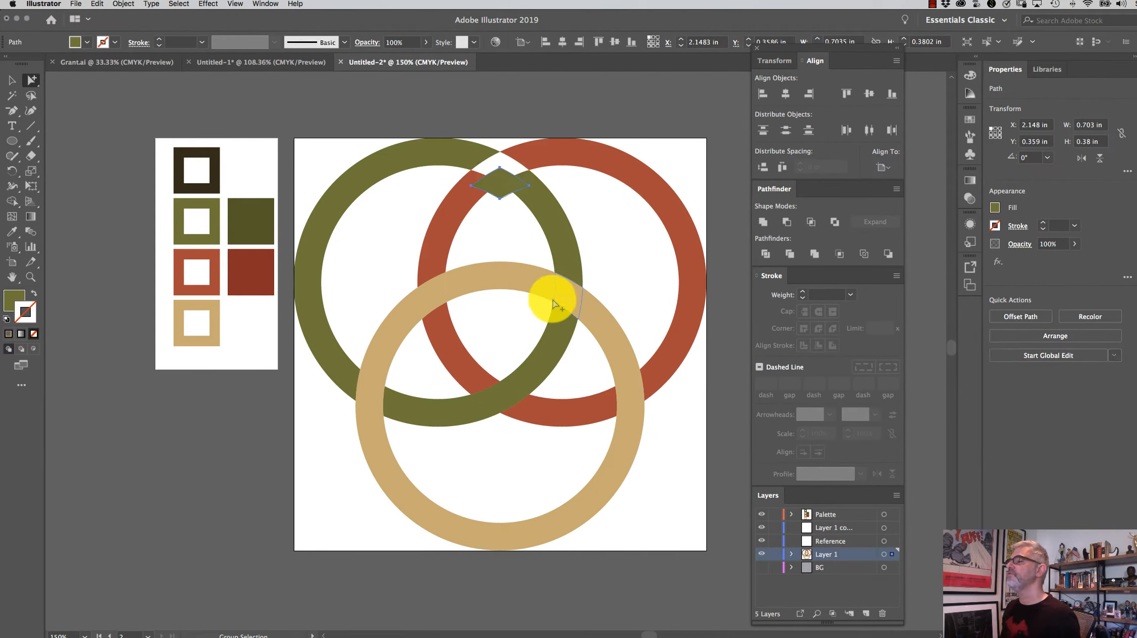
drag(572, 297, 586, 284)
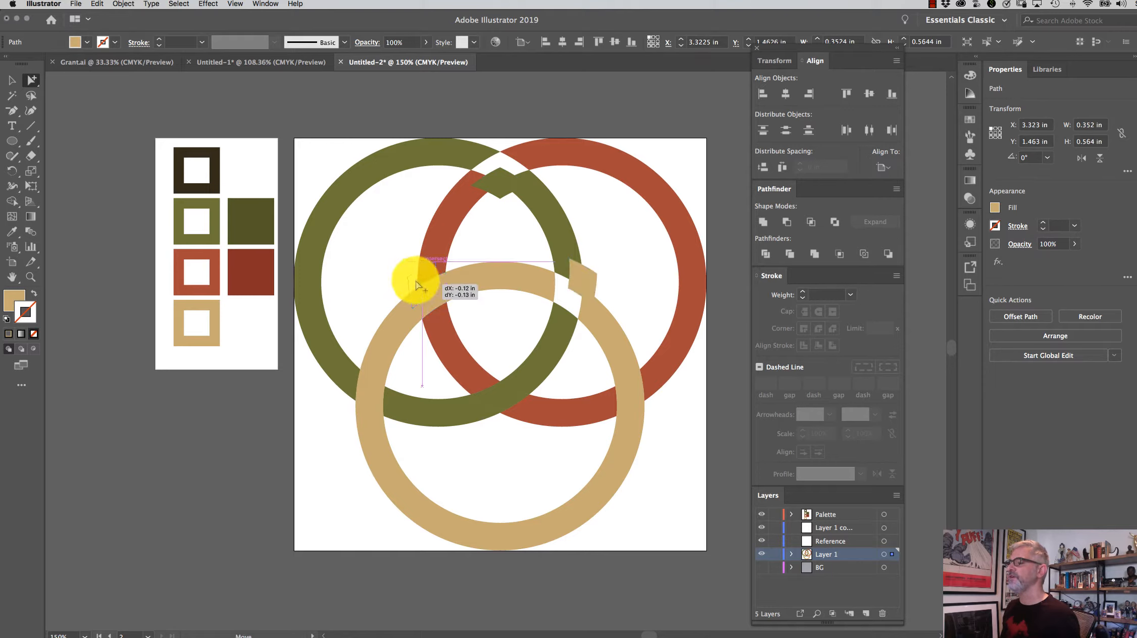
drag(417, 285, 419, 284)
key(super+z)
key(super+z)
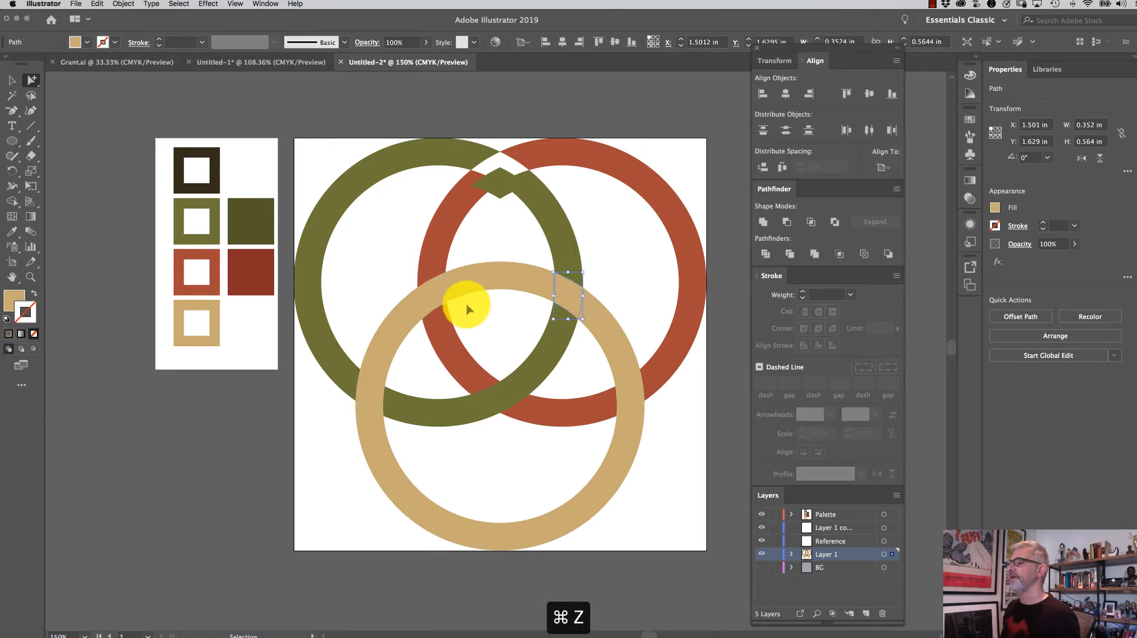
key(super+z)
key(super+z)
key(super+z)
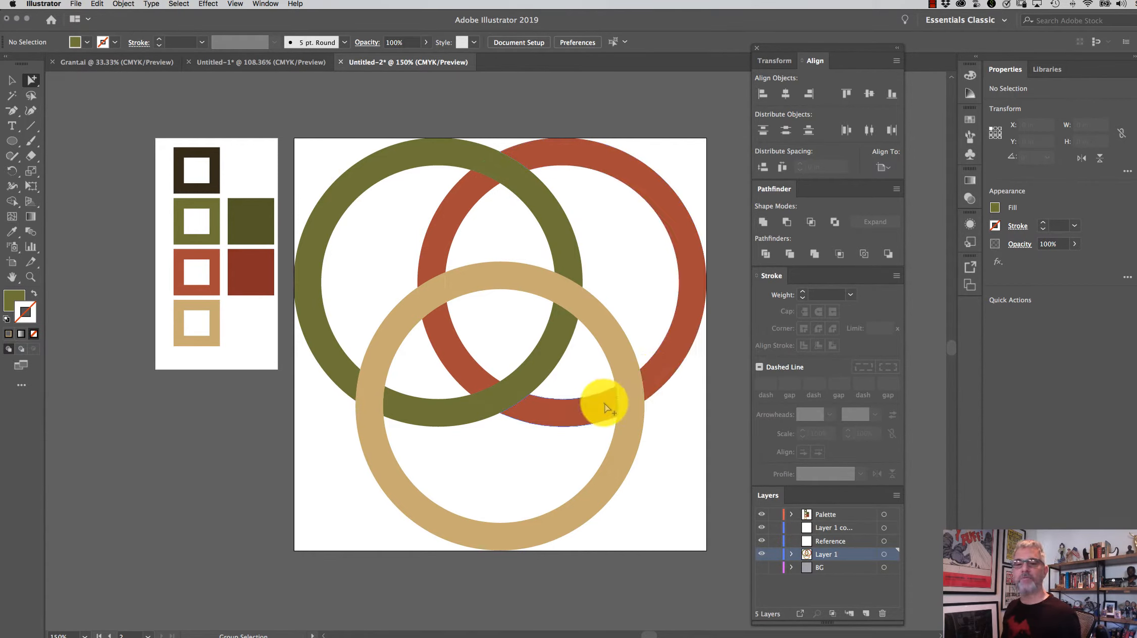
Recolor the tan piece where the tan ring crosses the red ring at the upper left, sampling the red ring with the Eyedropper
click(432, 297)
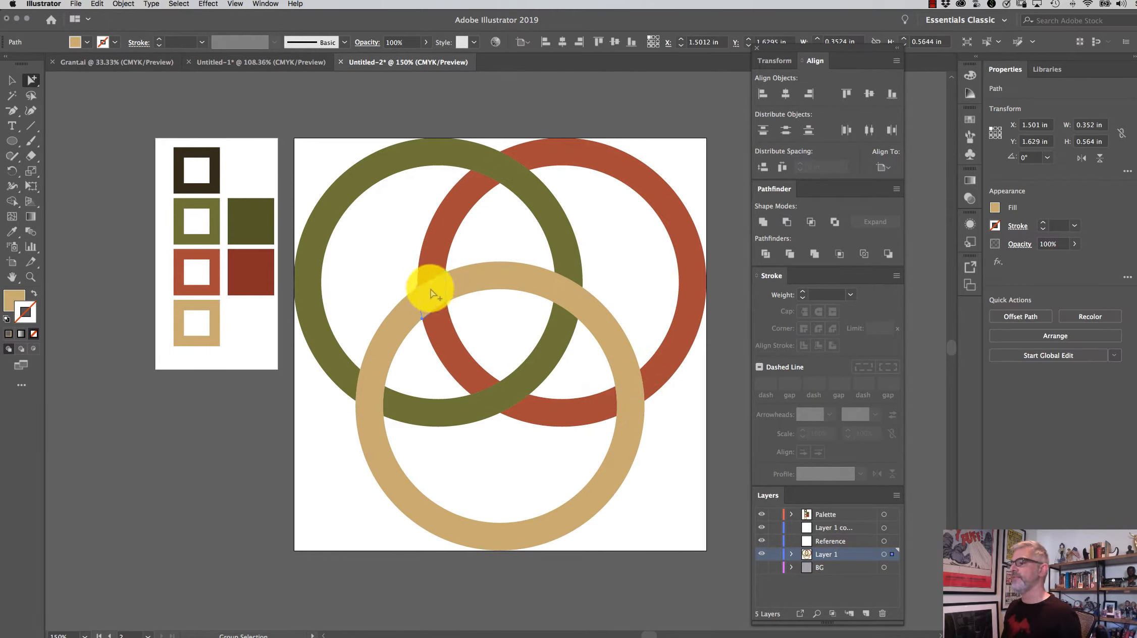
key(i)
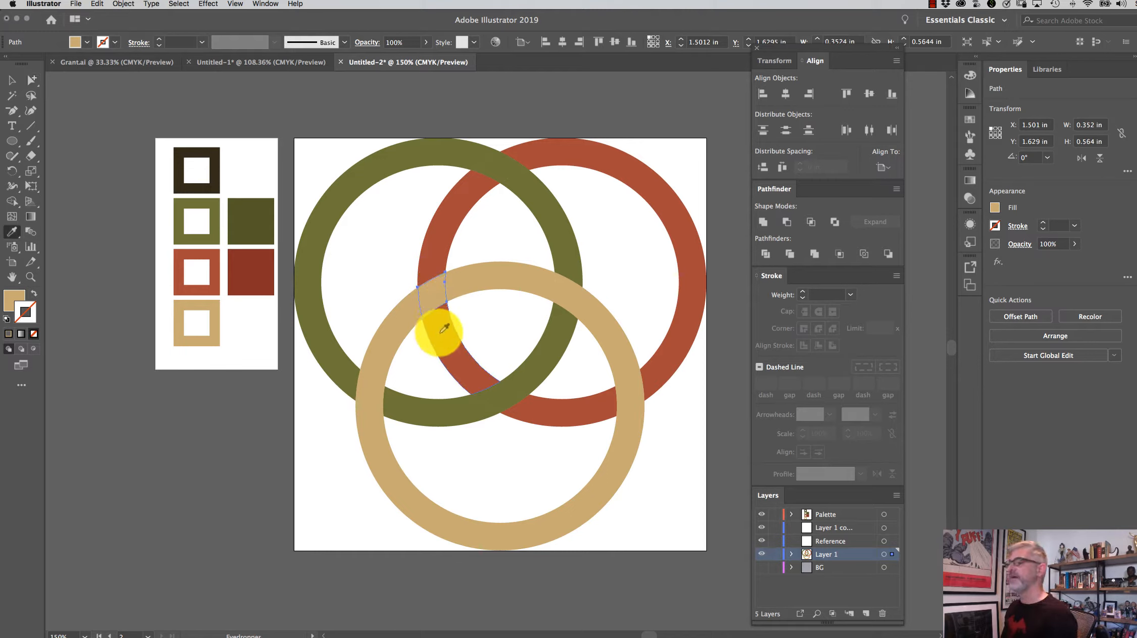
click(442, 323)
key(a)
click(403, 355)
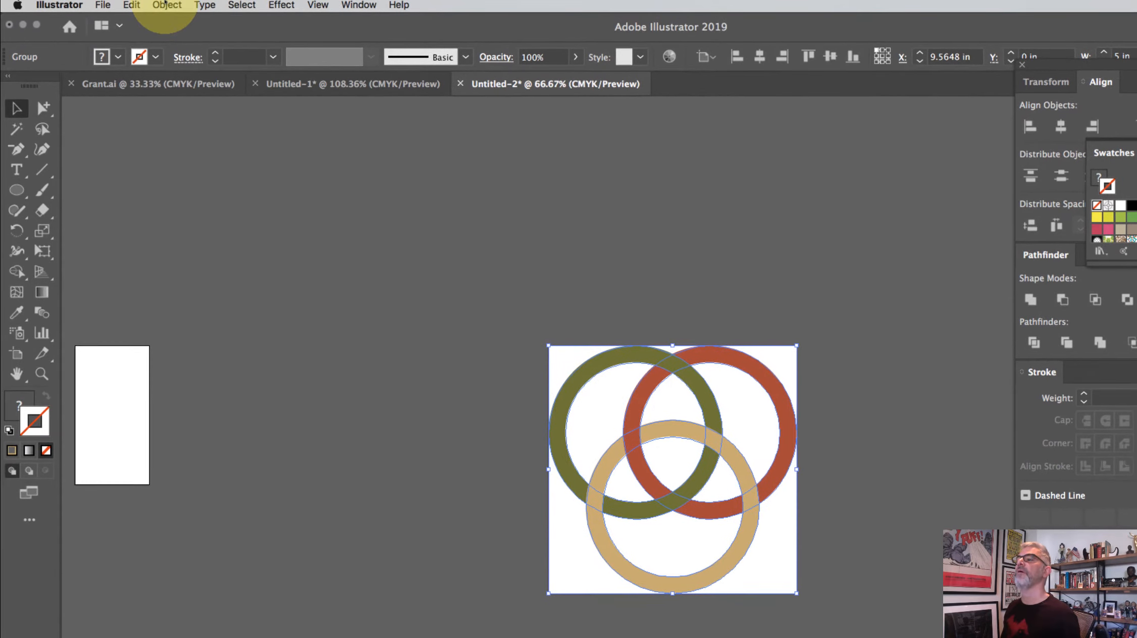
Make a grid pattern from the three-ring emblem with a 4.125 in wide, 3.75 in high tile and dimmed copies
click(165, 4)
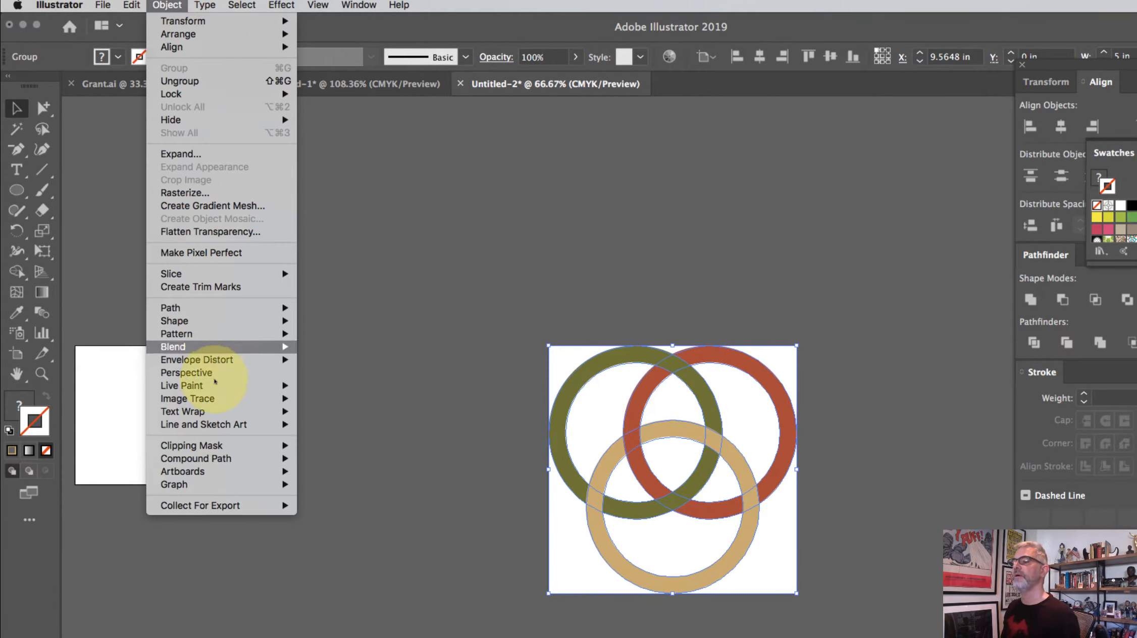
mouse_move(224, 334)
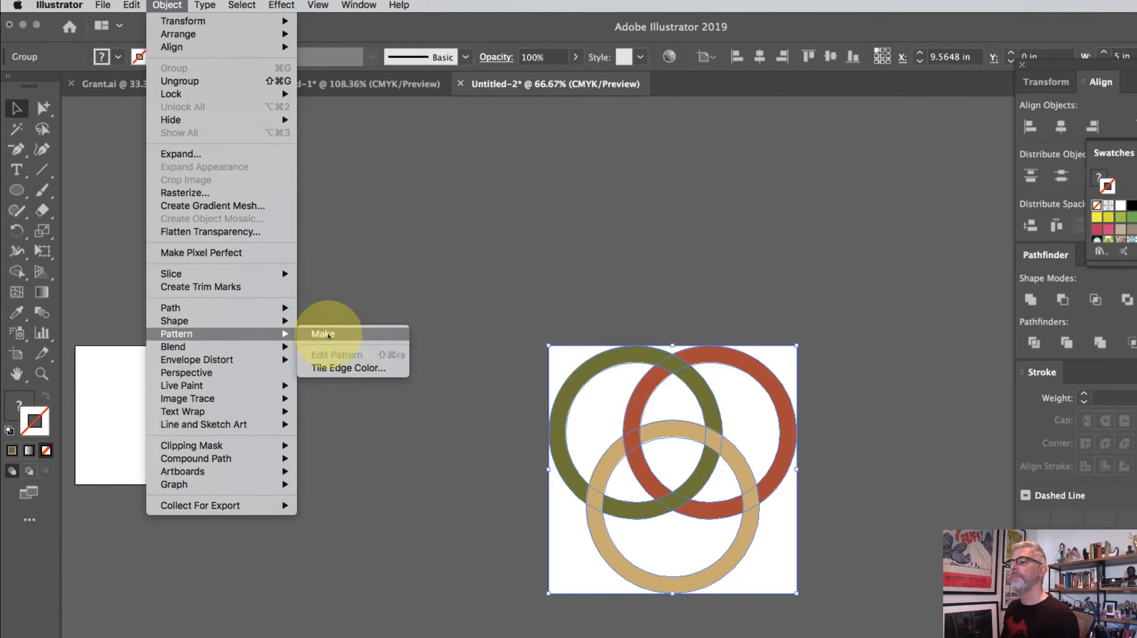
click(329, 334)
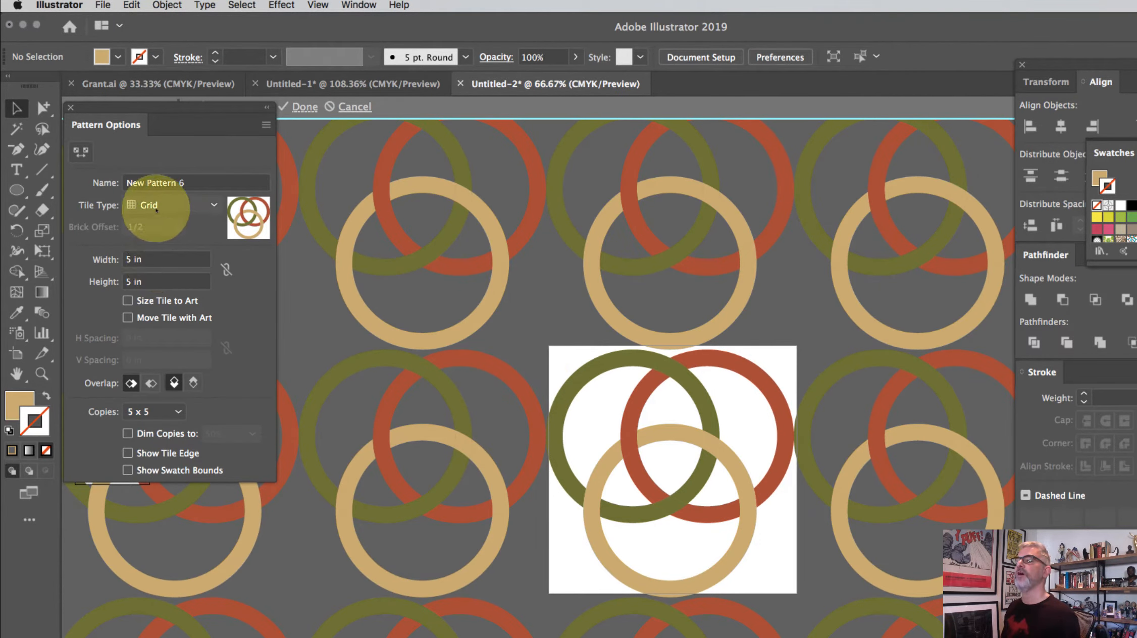
click(152, 260)
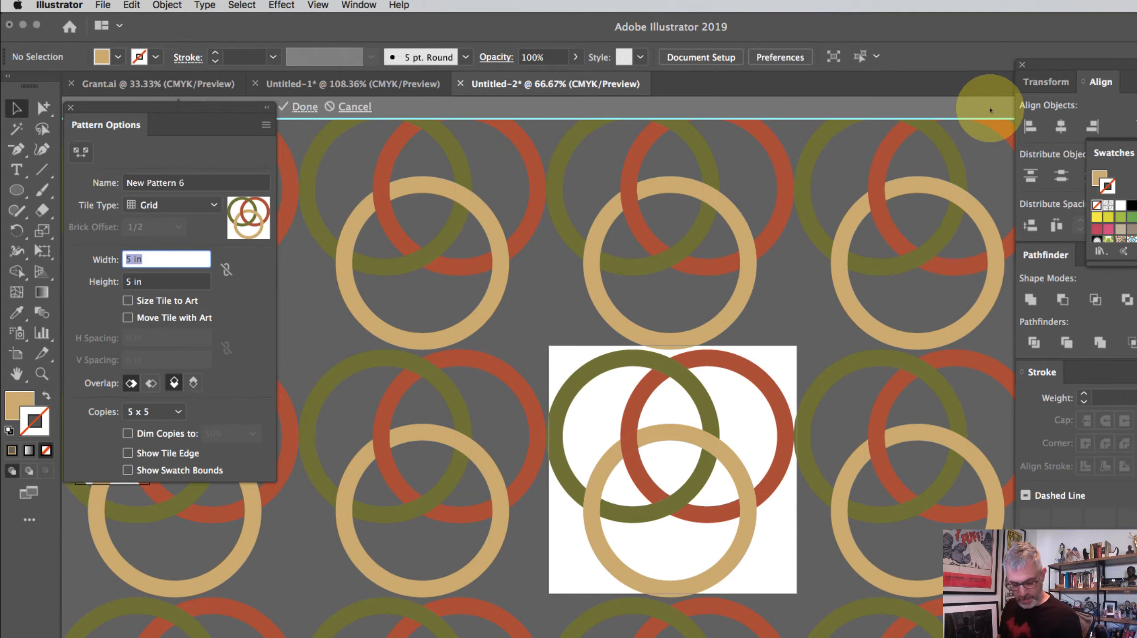
text(4.)
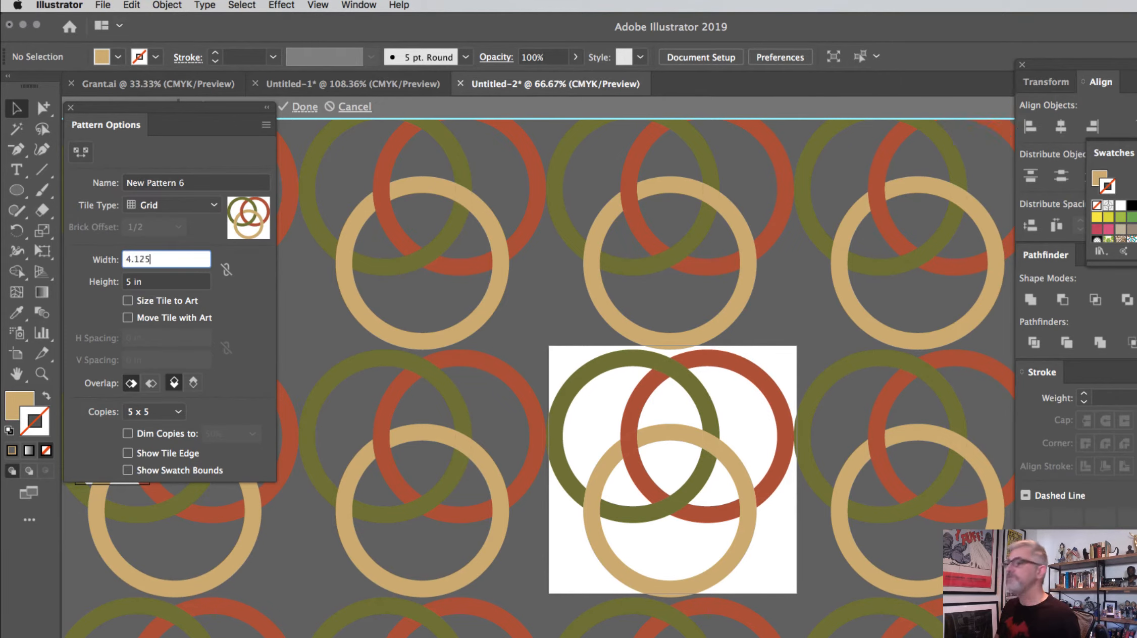
text(125)
key(Tab)
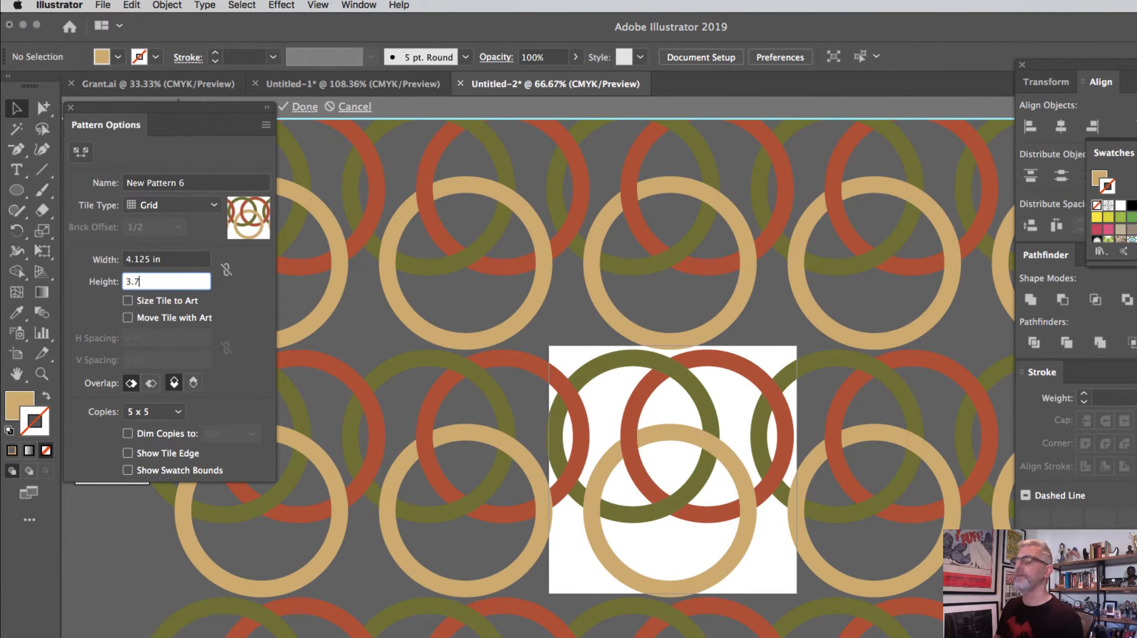
key(Tab)
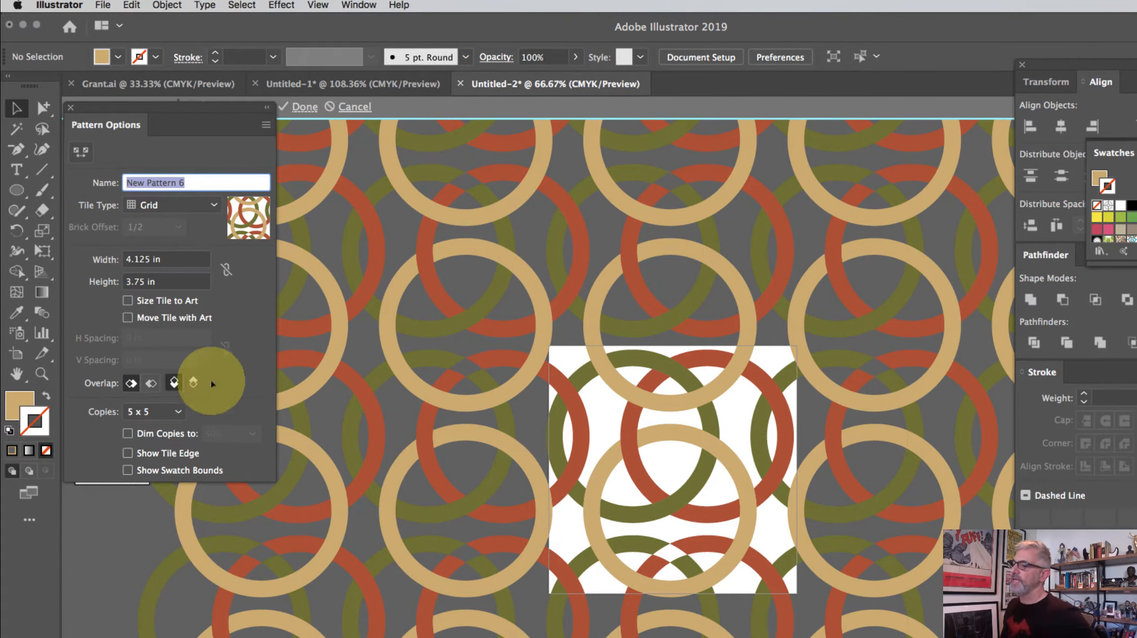
click(127, 433)
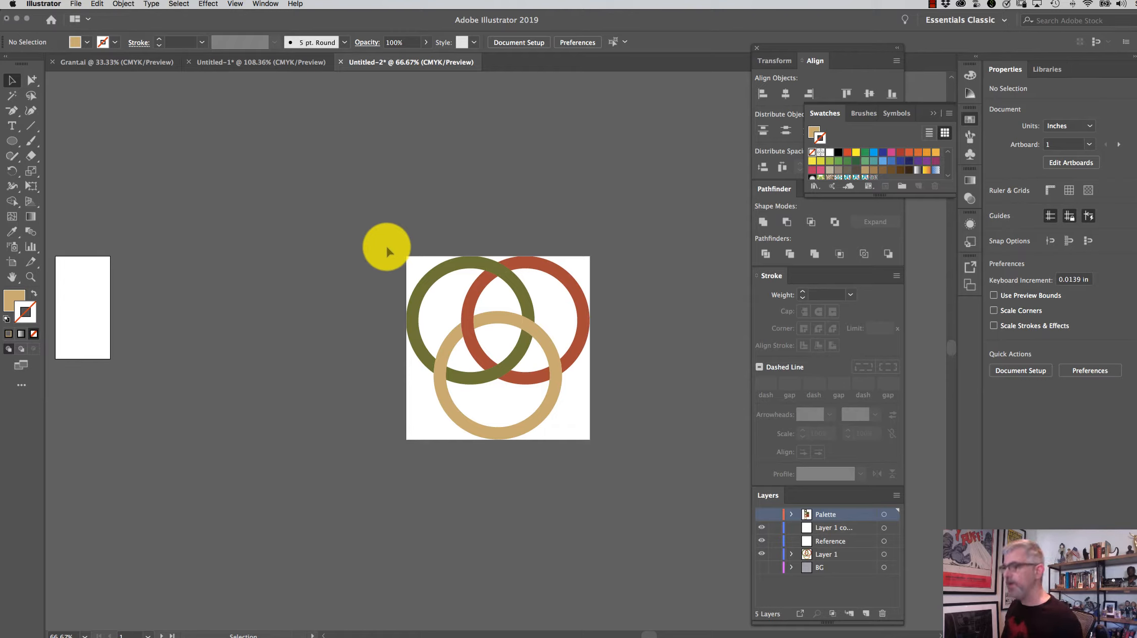
Select the whole ring emblem and place a copy of it offset 4.125 in horizontally and 0 in vertically
drag(365, 227, 653, 485)
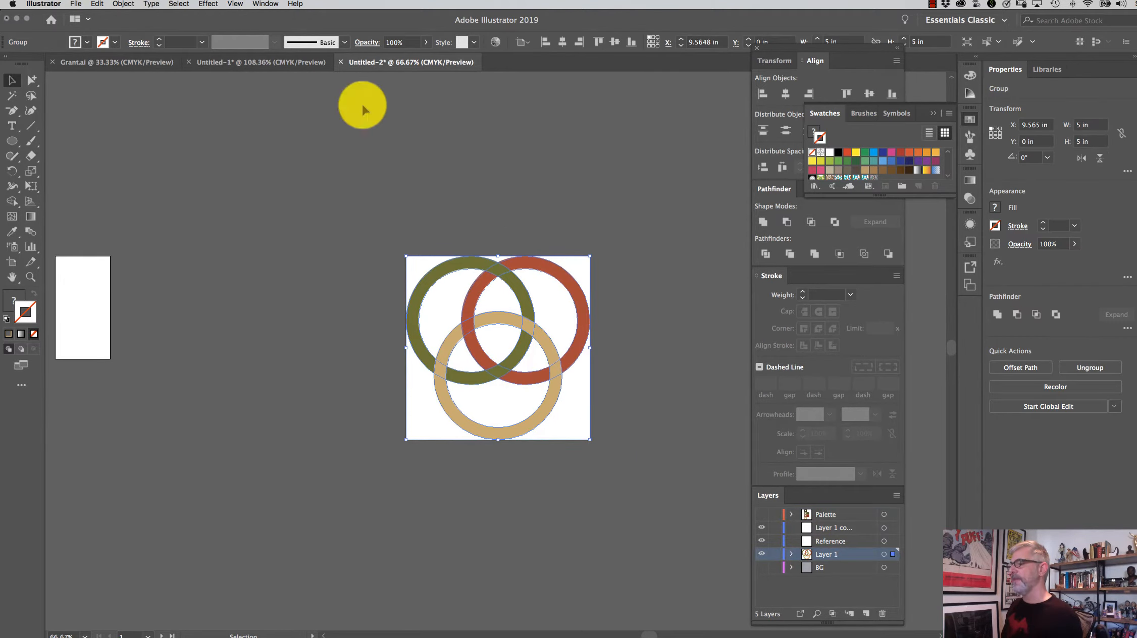
click(130, 4)
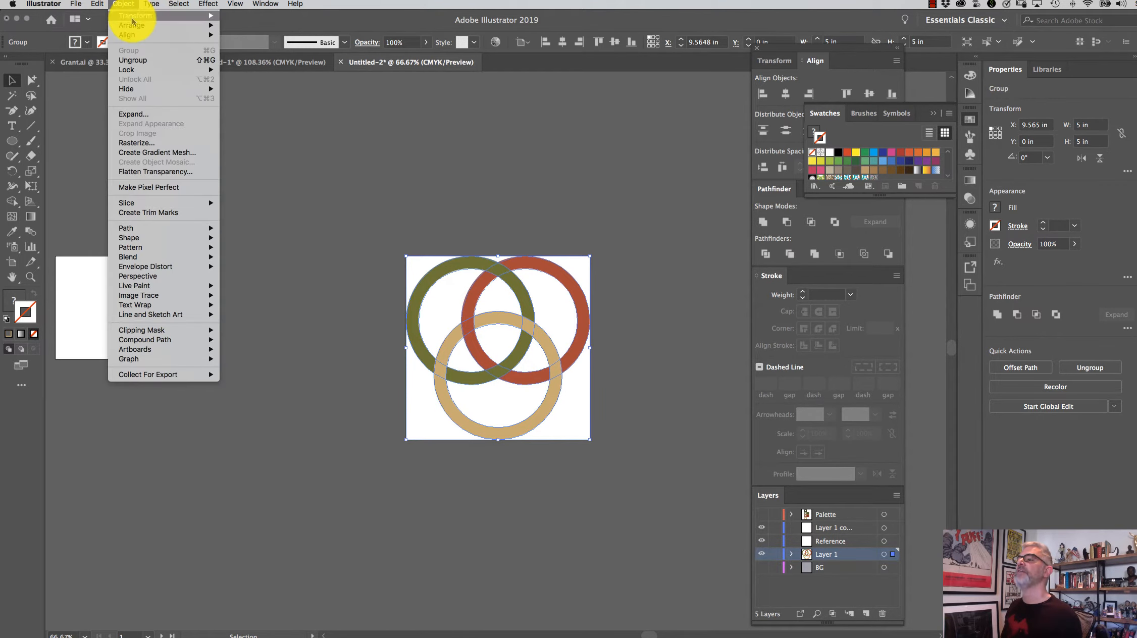
mouse_move(166, 16)
click(260, 38)
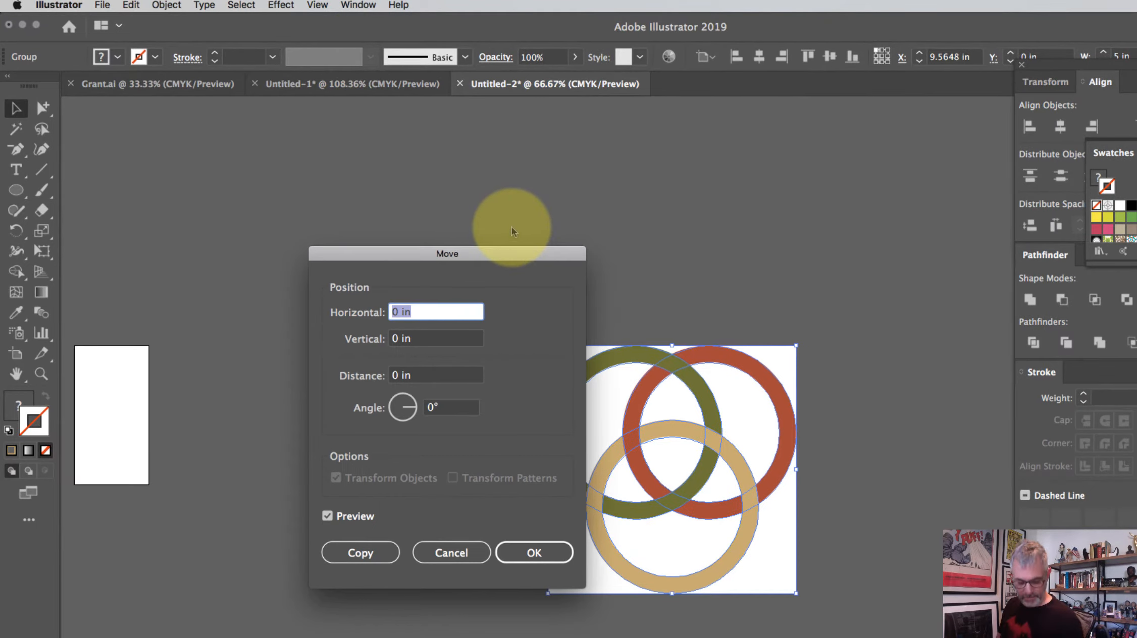
text(4.125)
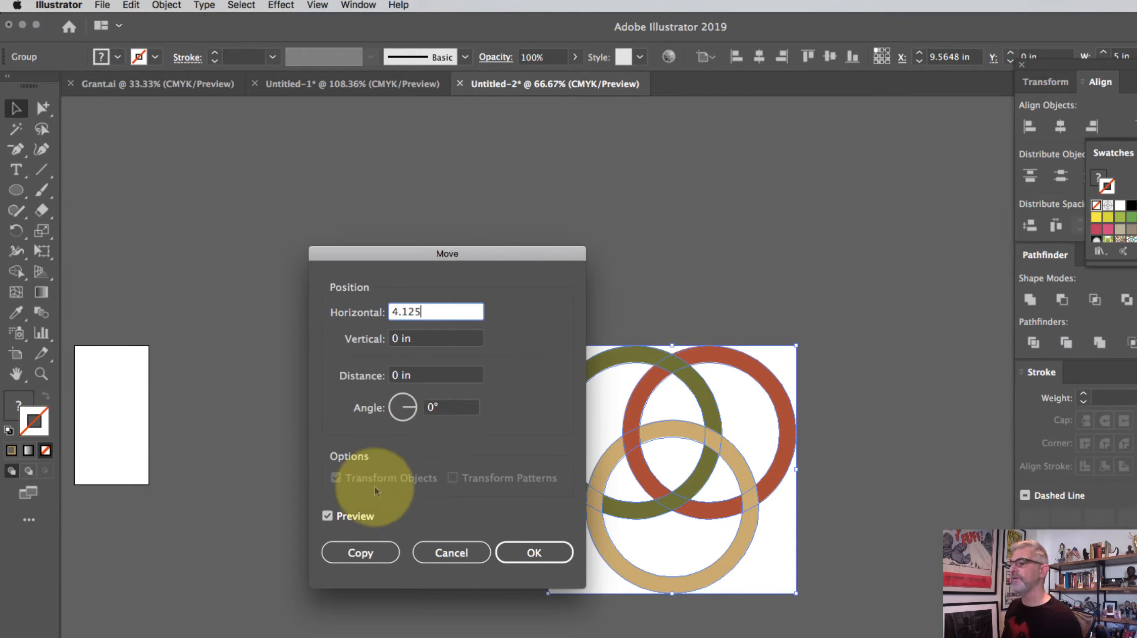
key(Tab)
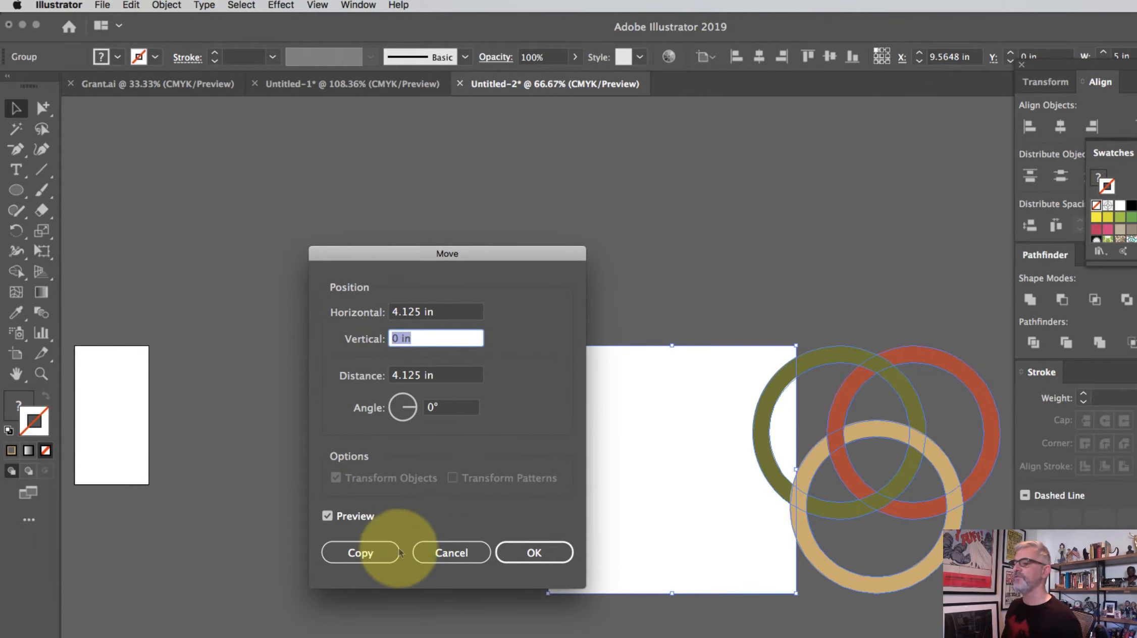
click(379, 553)
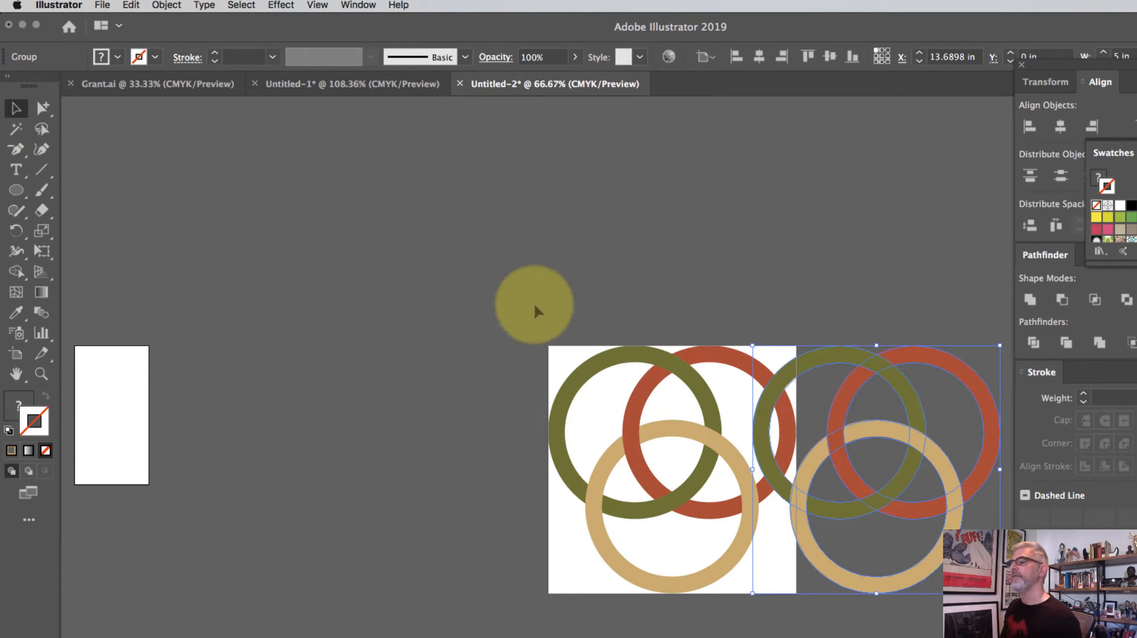
Select both ring emblems and place a copy of them offset 0 in horizontally and 3.75 in vertically
drag(989, 637, 515, 301)
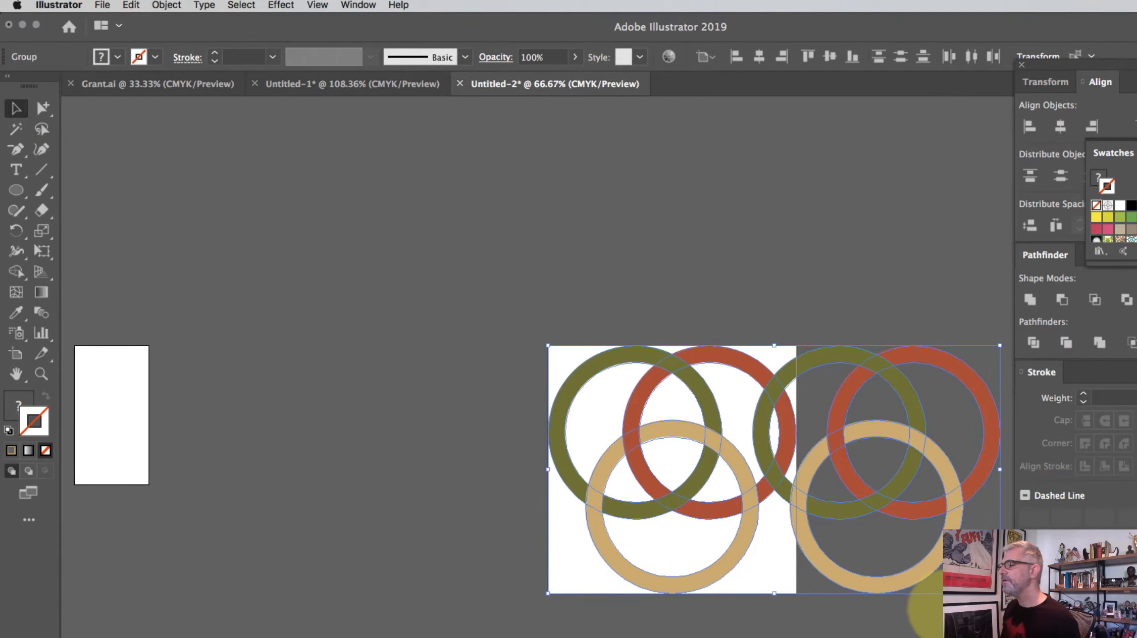
click(165, 6)
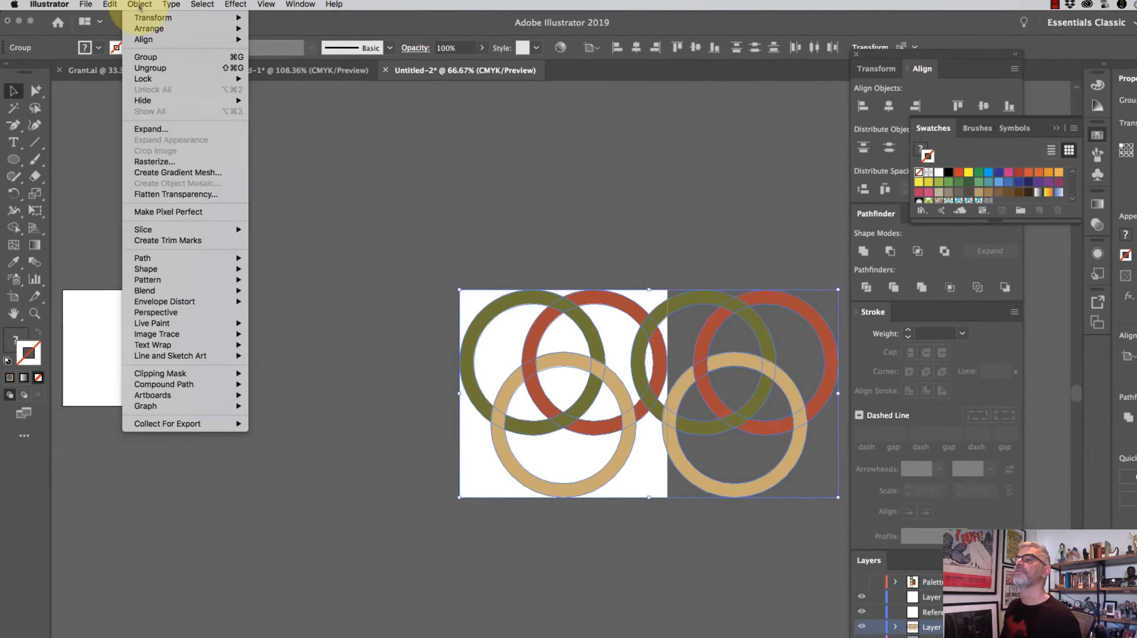
mouse_move(182, 21)
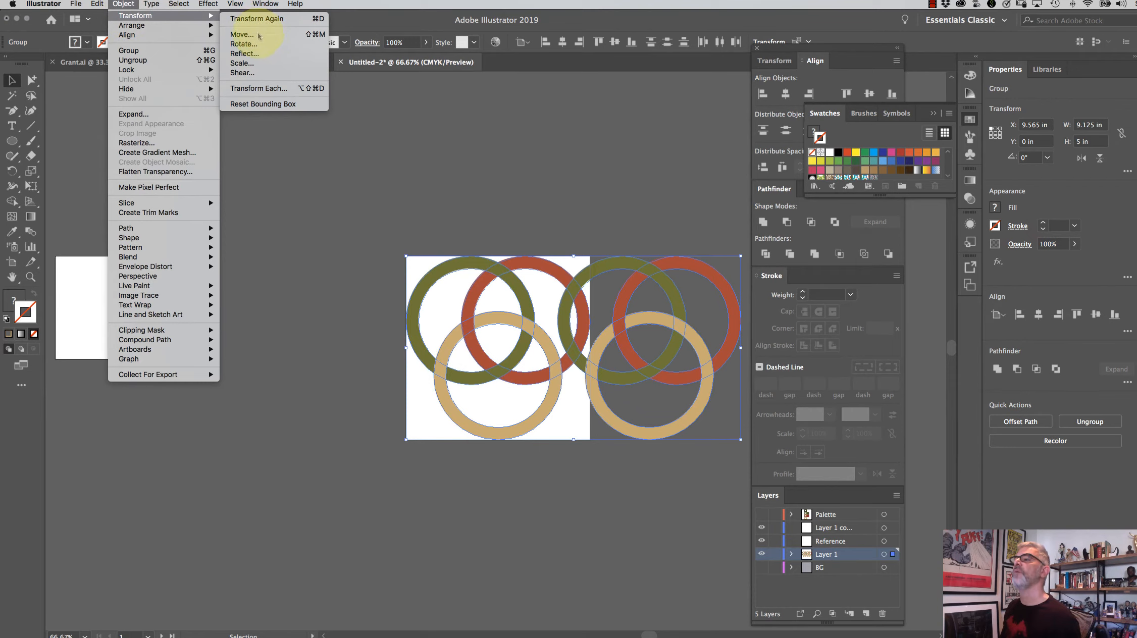
click(243, 35)
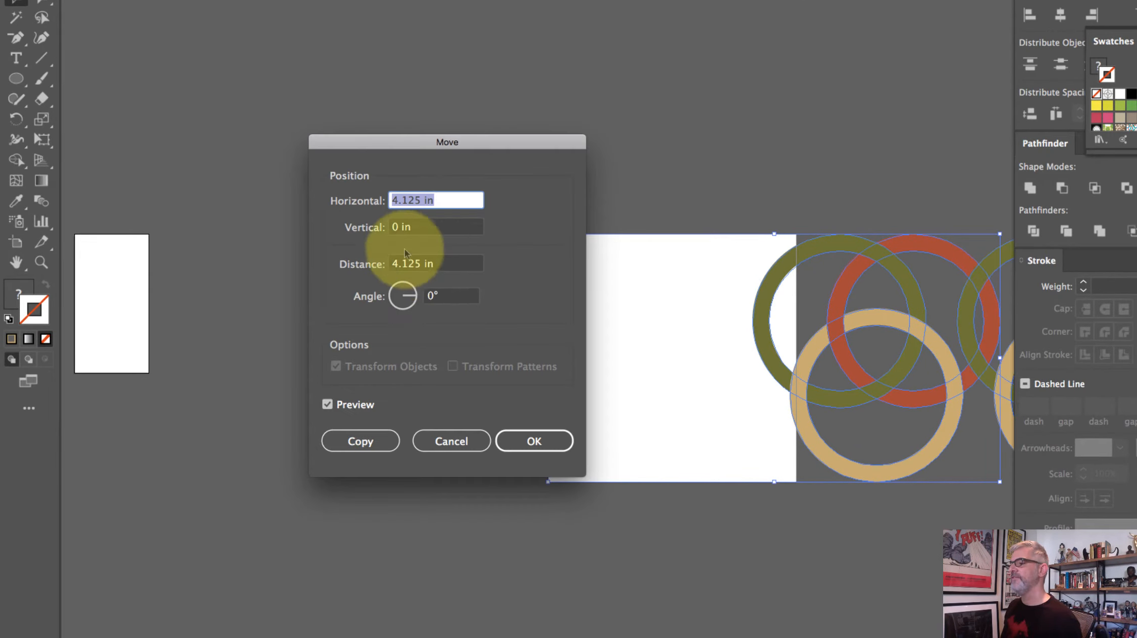
text(0)
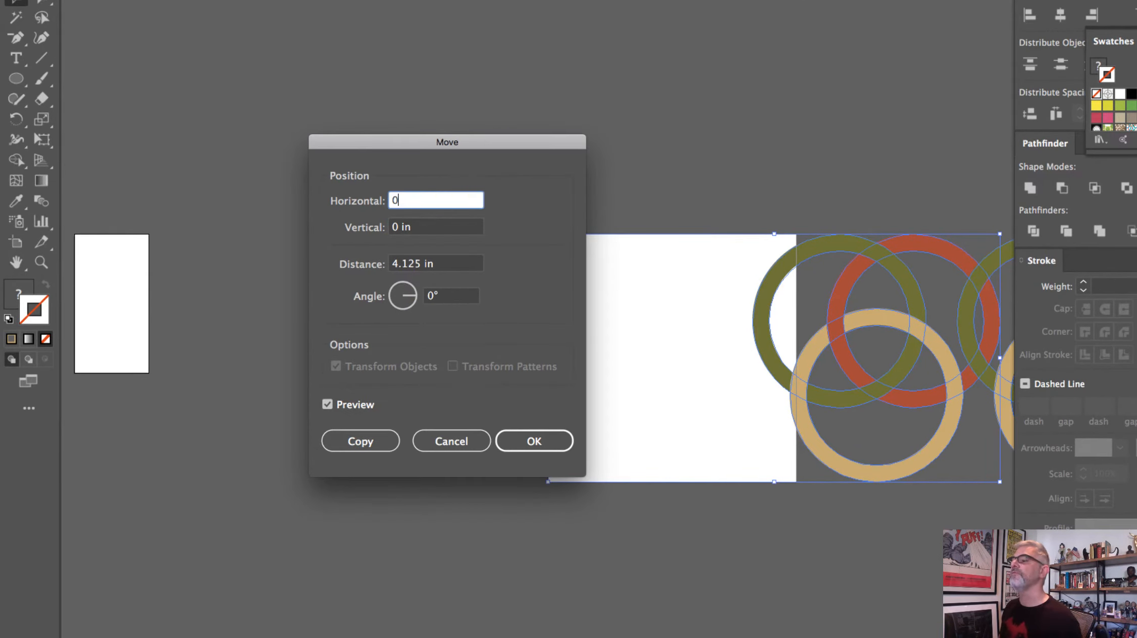
key(Tab)
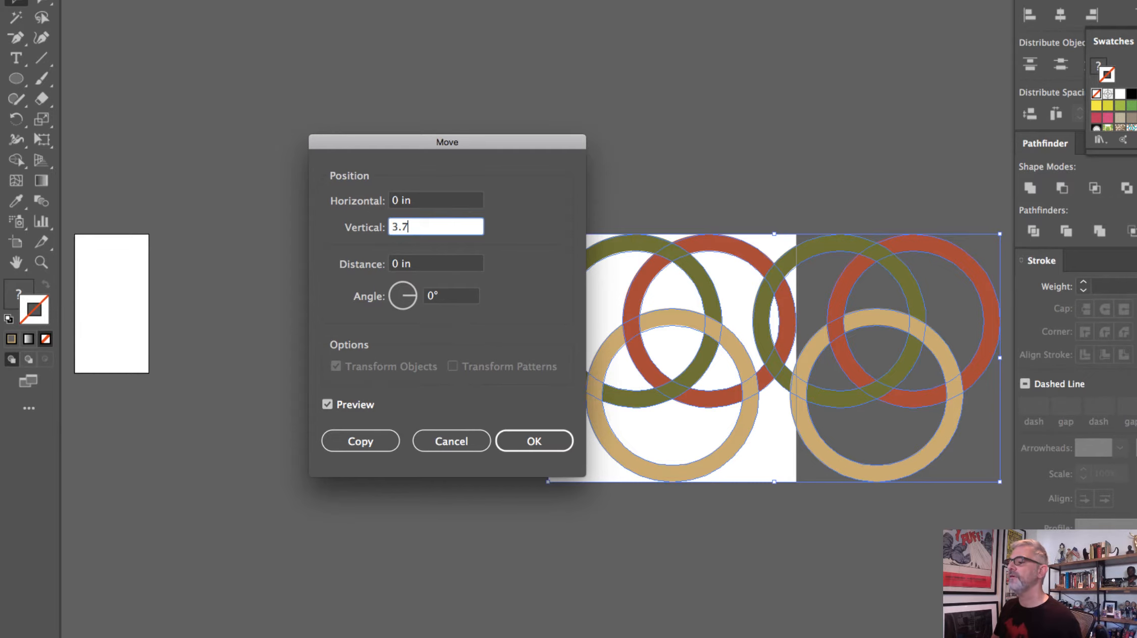
key(Tab)
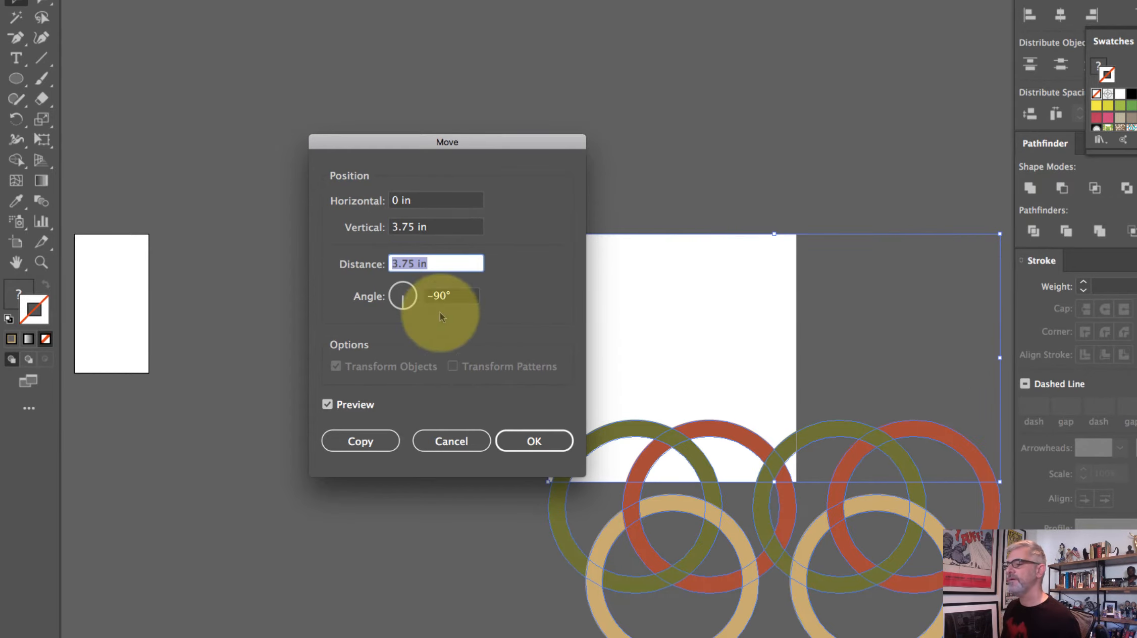
click(380, 443)
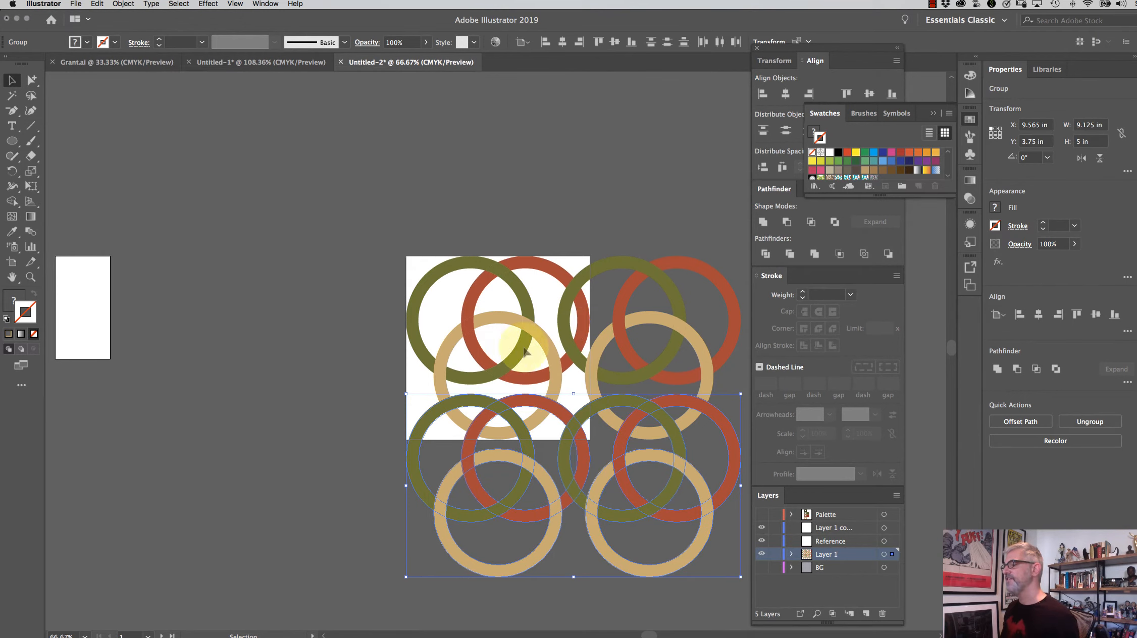
Split all four overlapping ring emblems at their crossings with Pathfinder Divide, using Group Selection, and deselect everything
double_click(11, 276)
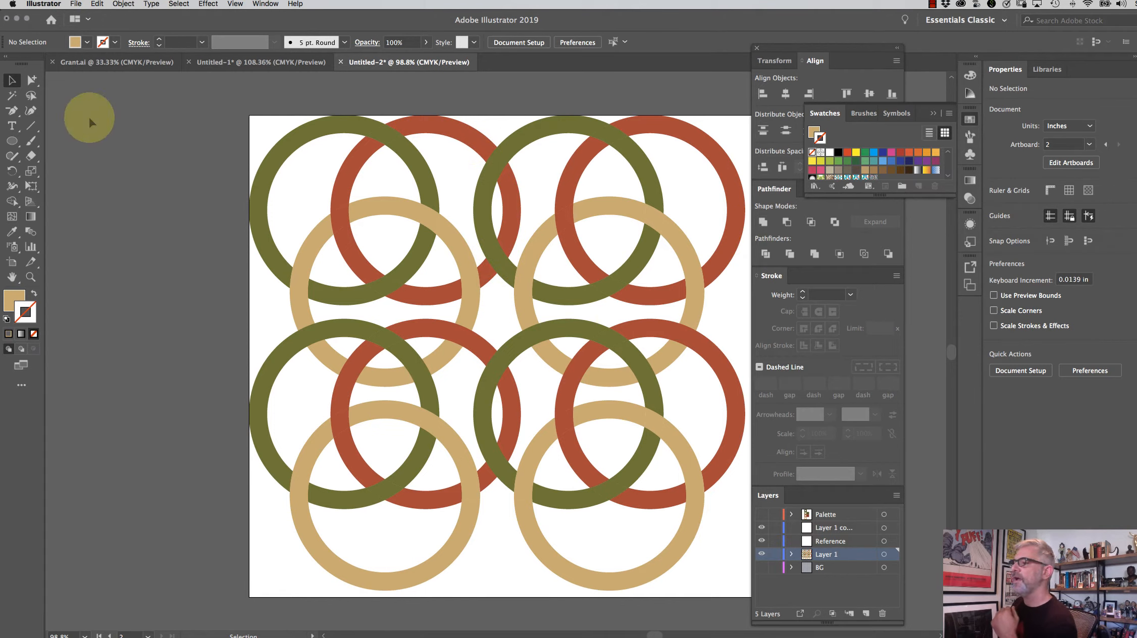
alt+click(31, 79)
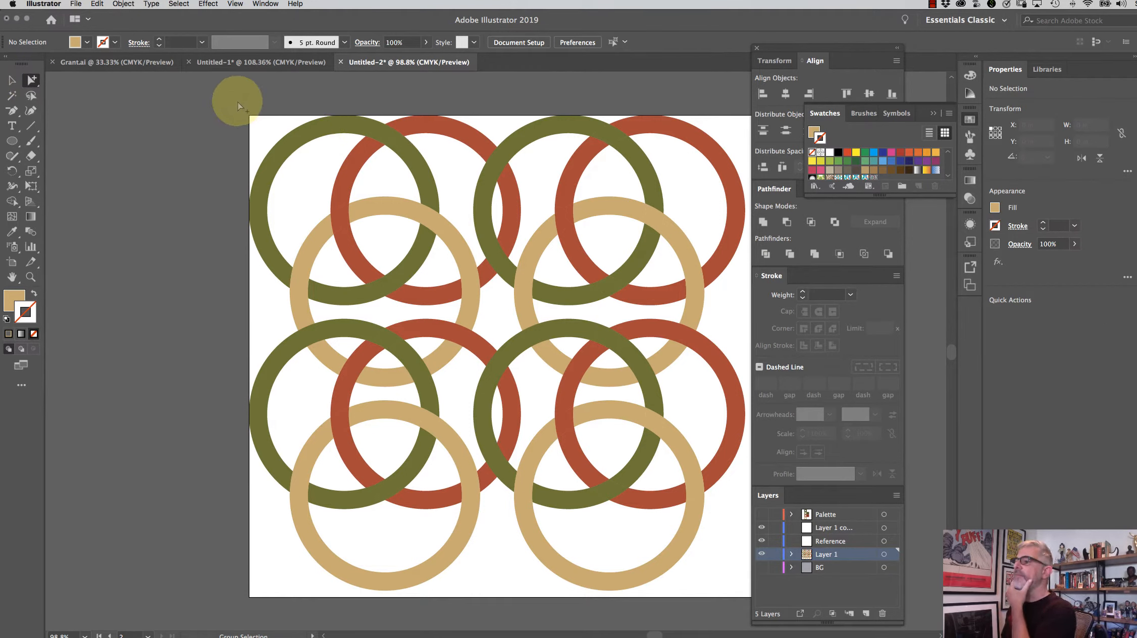
key(super+a)
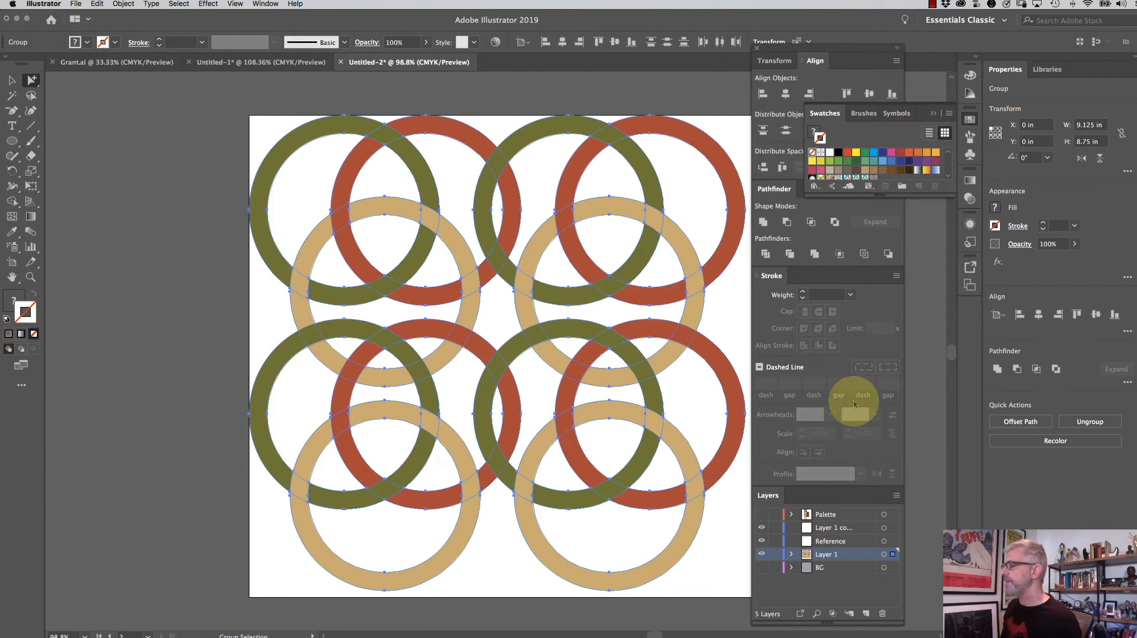
click(766, 253)
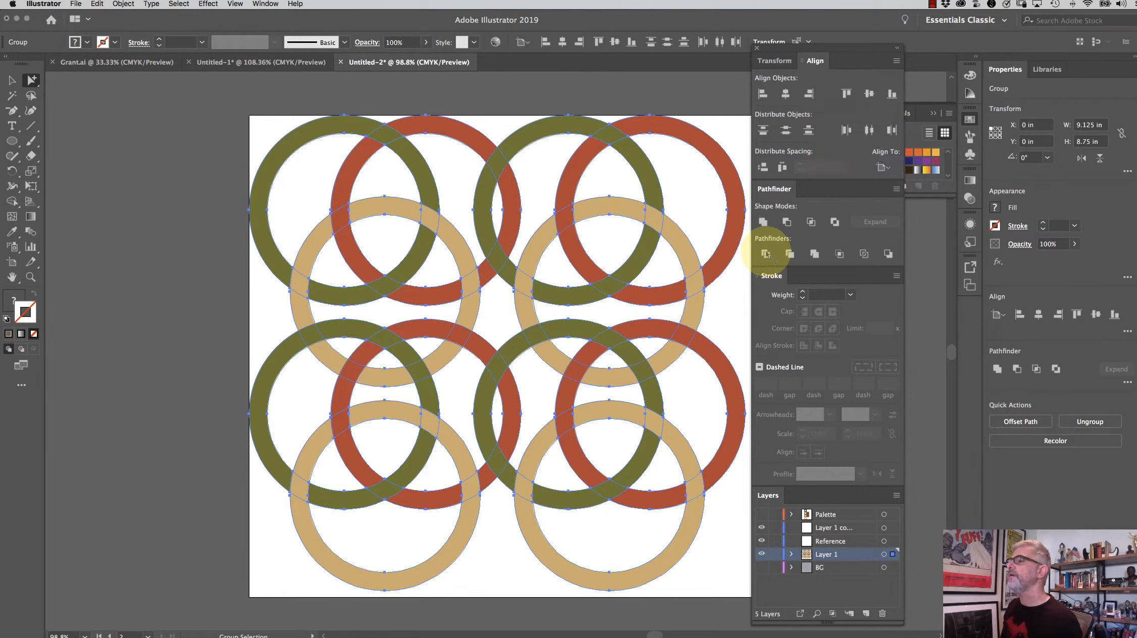
click(517, 102)
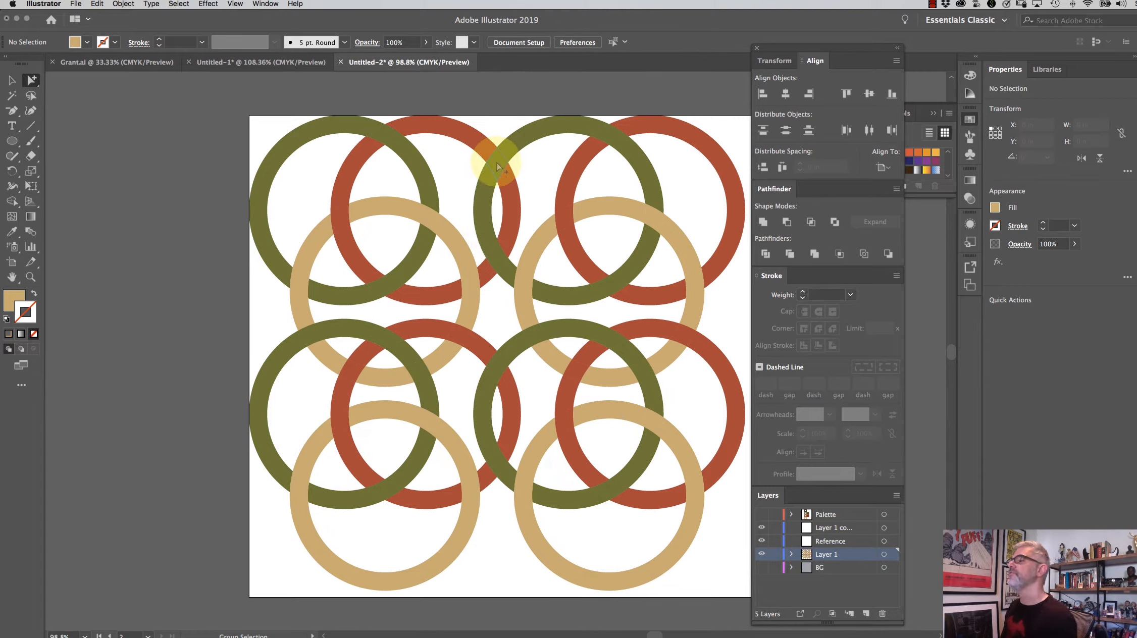
Recolor the lower green crossing piece between the two upper emblems with the red of the neighboring ring, and return to Group Selection
click(496, 265)
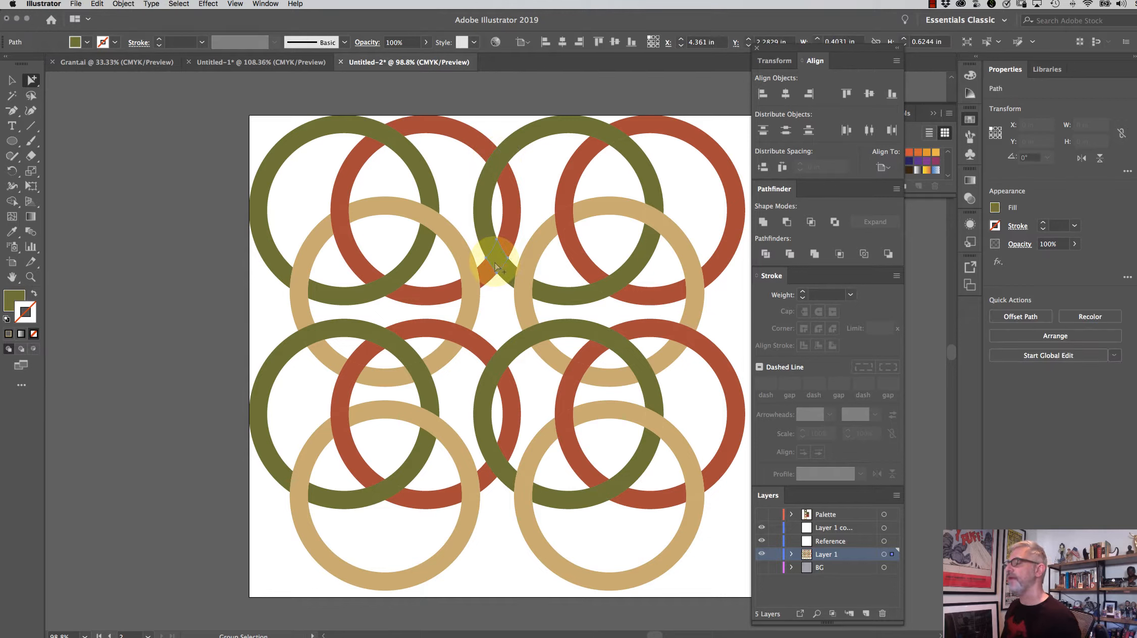
key(i)
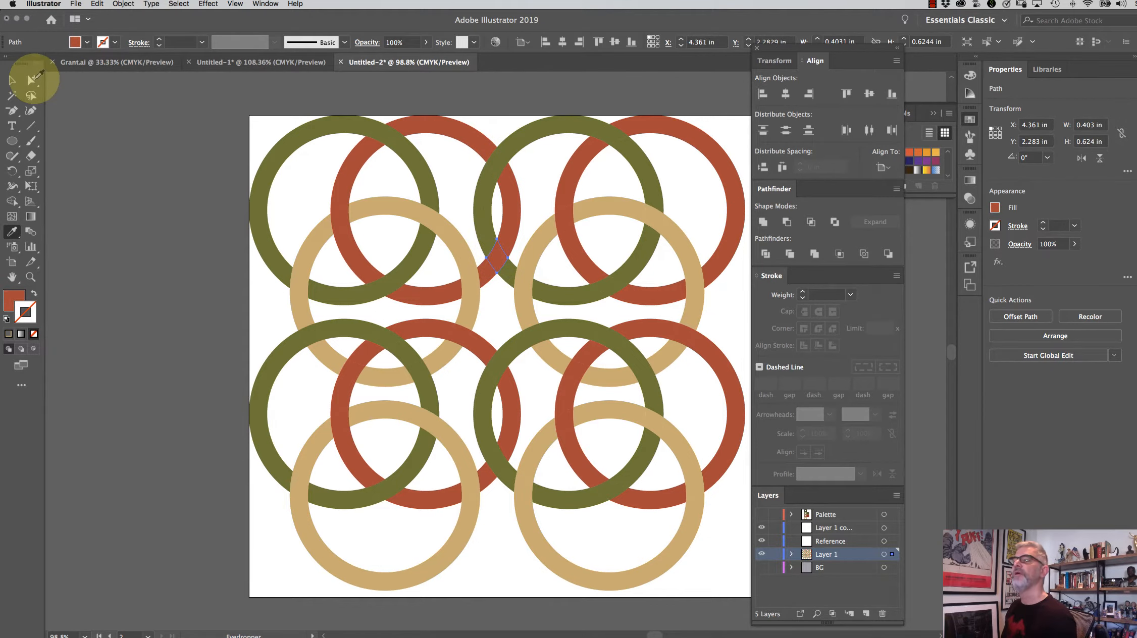
click(31, 81)
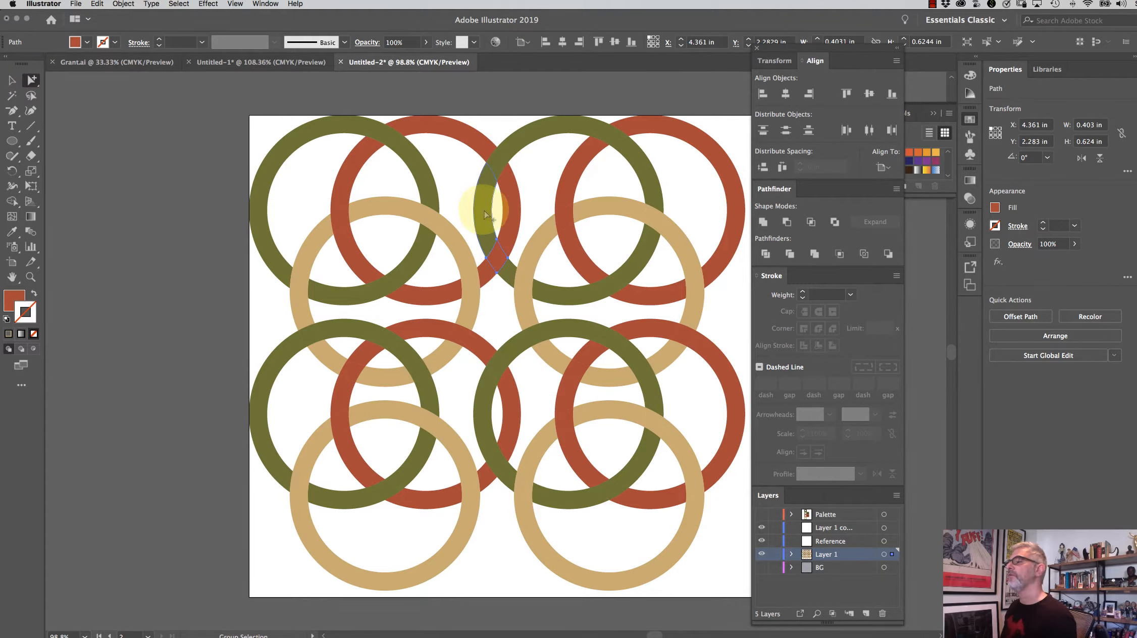
Delete the surplus pieces of the upper-right ring emblem, keeping only the green crossing piece on the neighboring red ring
click(484, 209)
click(549, 146)
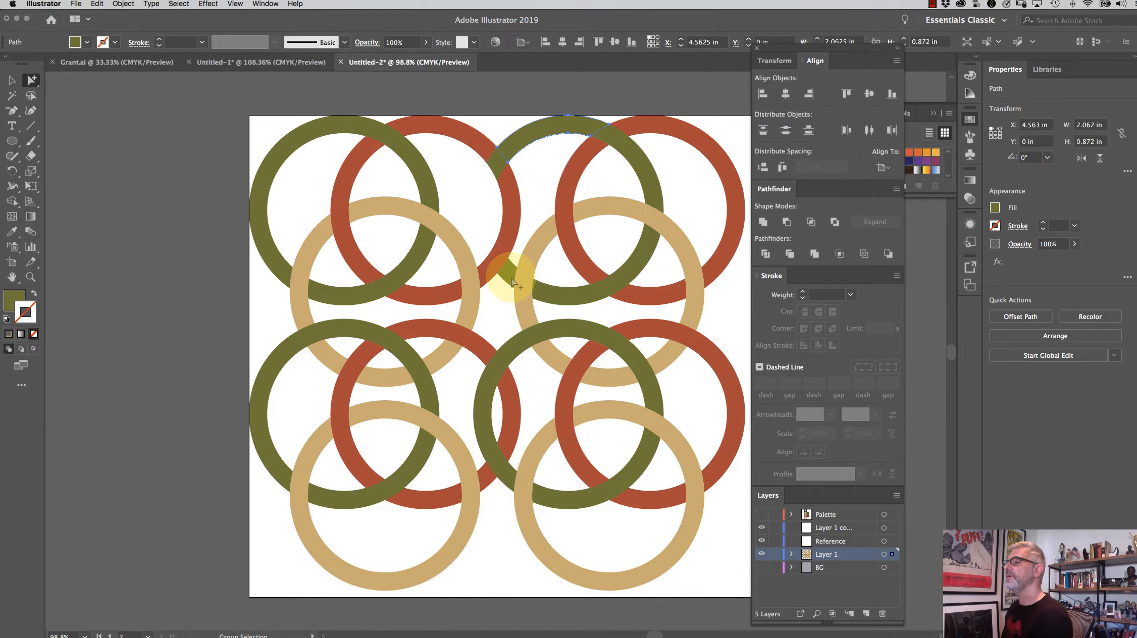
key(Delete)
drag(548, 176, 738, 313)
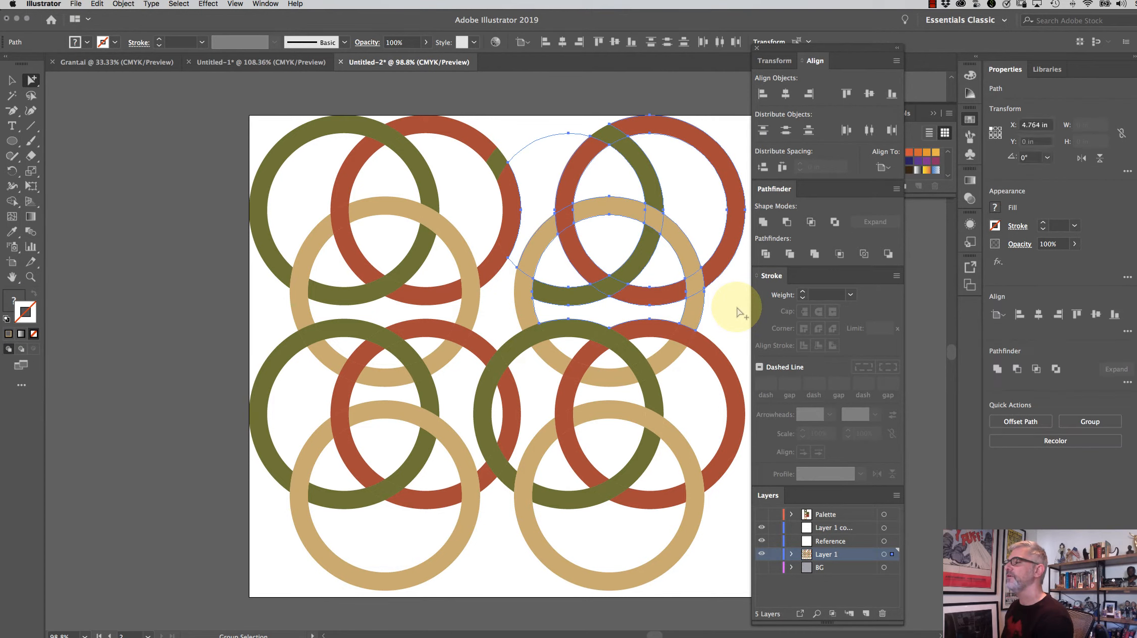
key(Delete)
drag(621, 154, 640, 172)
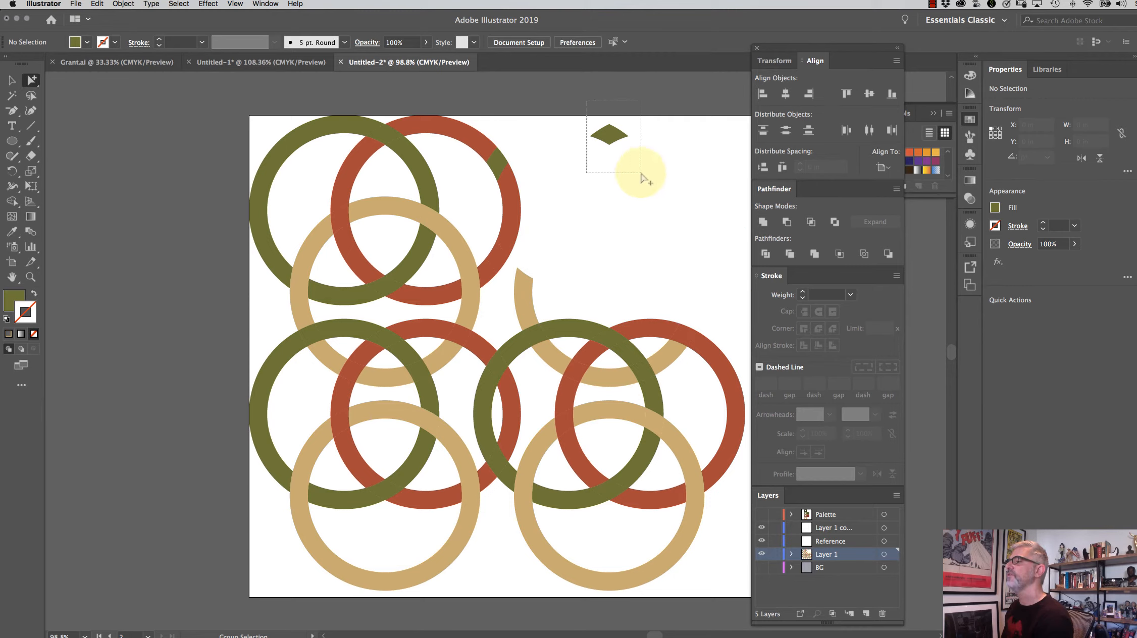
key(Delete)
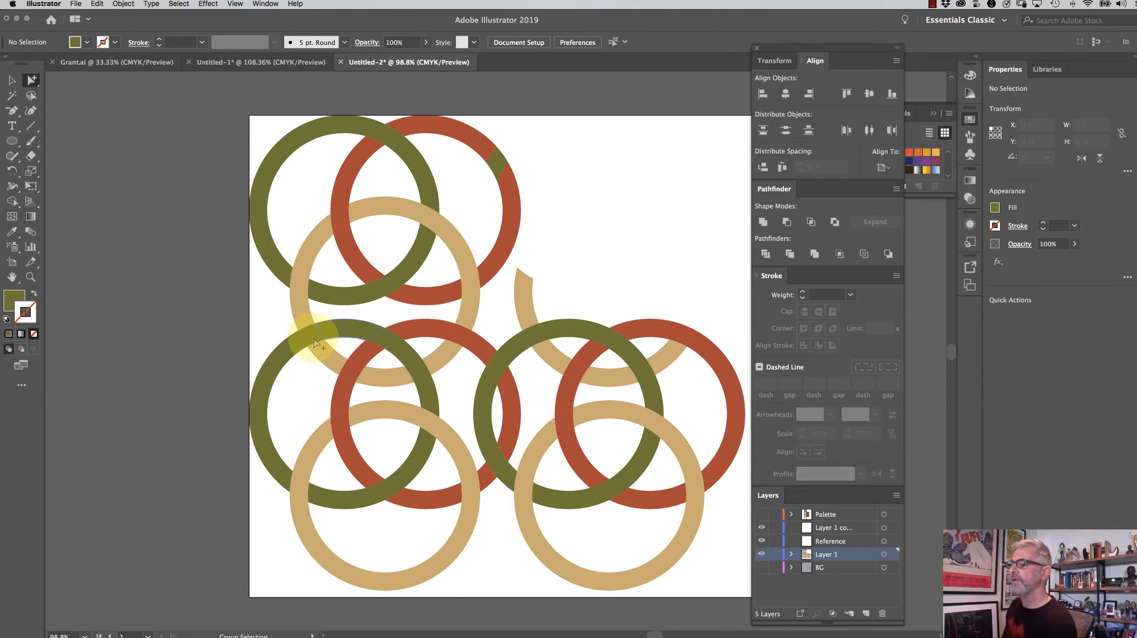
Delete the green and red arcs of the lower-left emblem inside and just outside the upper tan ring, keeping the crossing pieces
click(345, 330)
key(Delete)
click(359, 351)
key(Delete)
click(418, 330)
key(Delete)
click(470, 348)
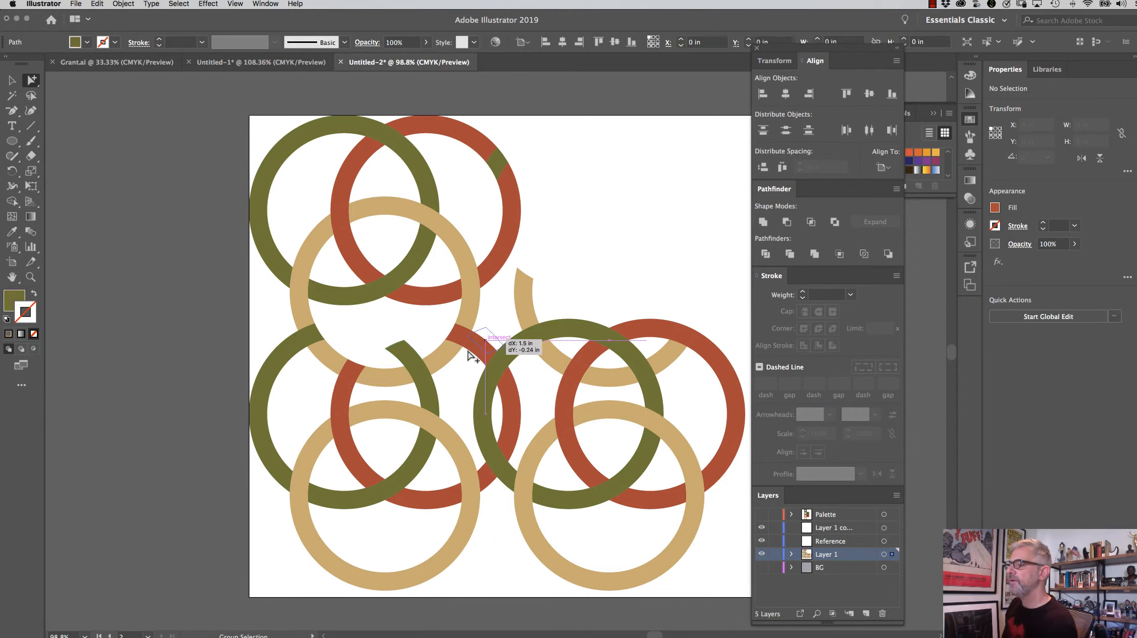
key(Delete)
Delete all remaining pieces of the two lower emblems, leaving one three-ring emblem with its crossing pieces on the tan ring
drag(304, 405, 576, 534)
key(Delete)
click(284, 468)
key(Delete)
drag(562, 352, 473, 406)
key(Delete)
drag(500, 418, 355, 349)
key(super+y)
key(Delete)
drag(390, 326, 413, 347)
key(Delete)
key(super+y)
Recolor the tan ring's lower crossing pieces with its tan, except the green piece on its lower-left side, and deselect everything
drag(340, 436, 493, 333)
key(i)
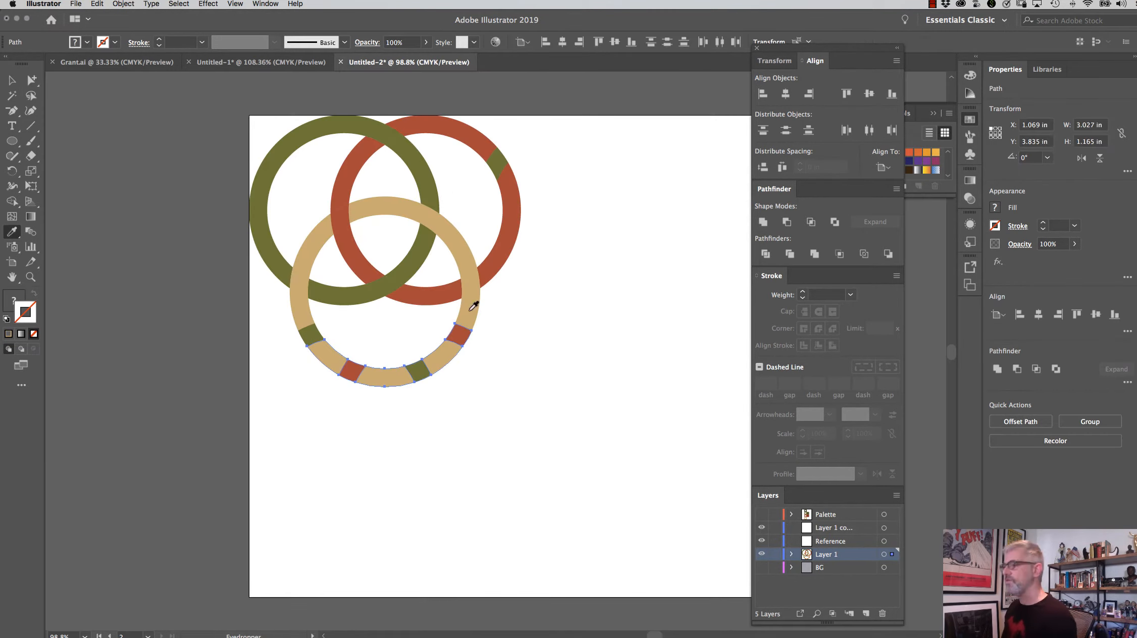
click(472, 305)
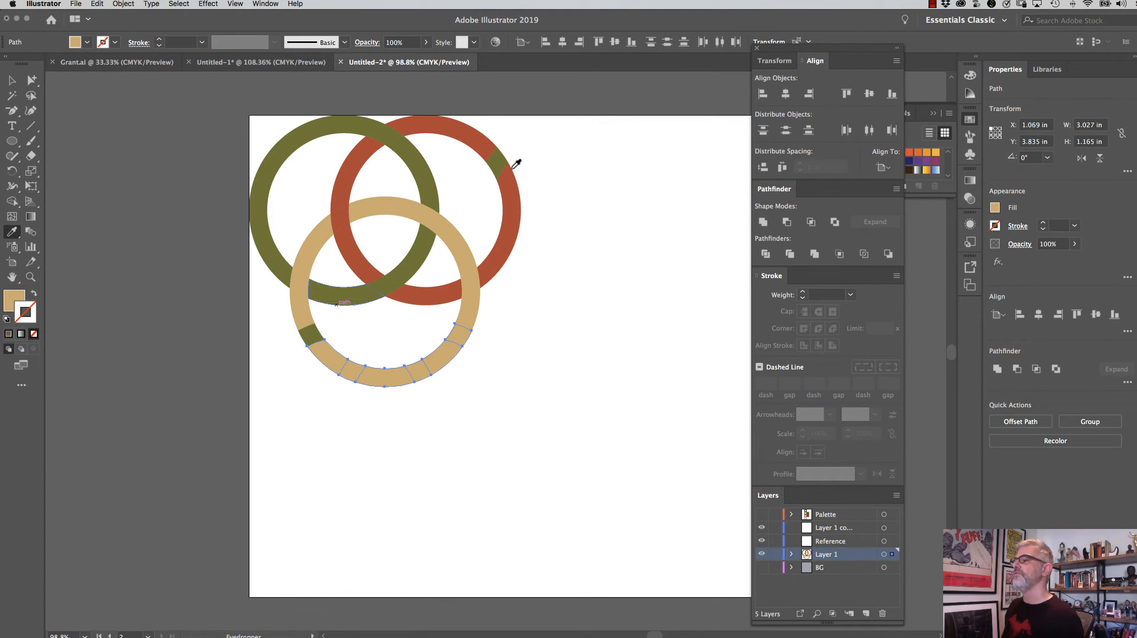
key(v)
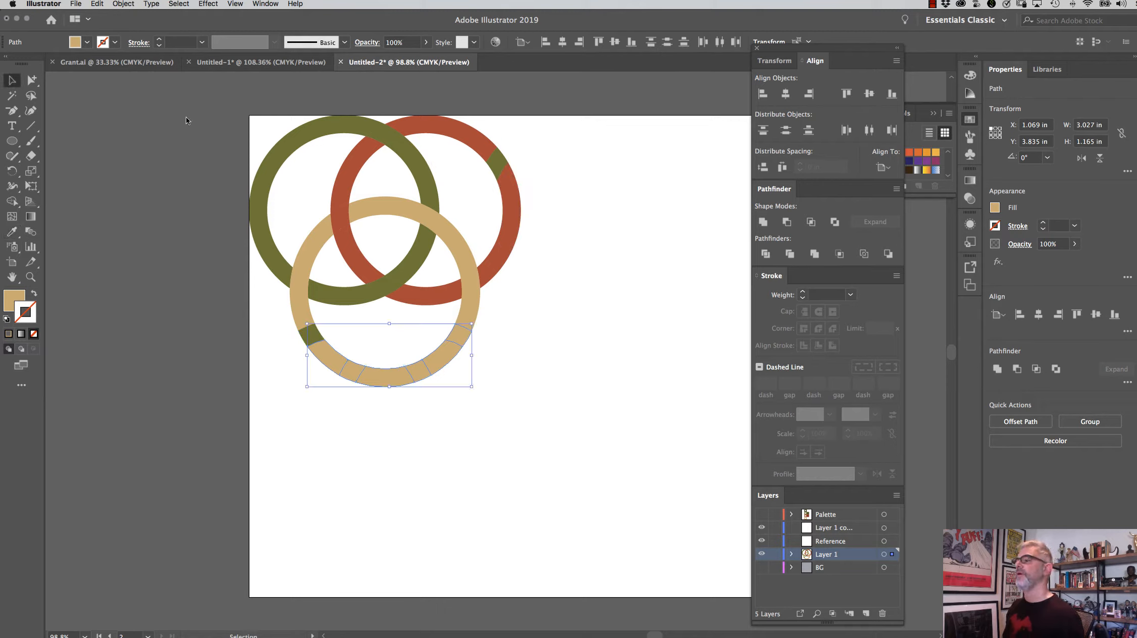
click(186, 118)
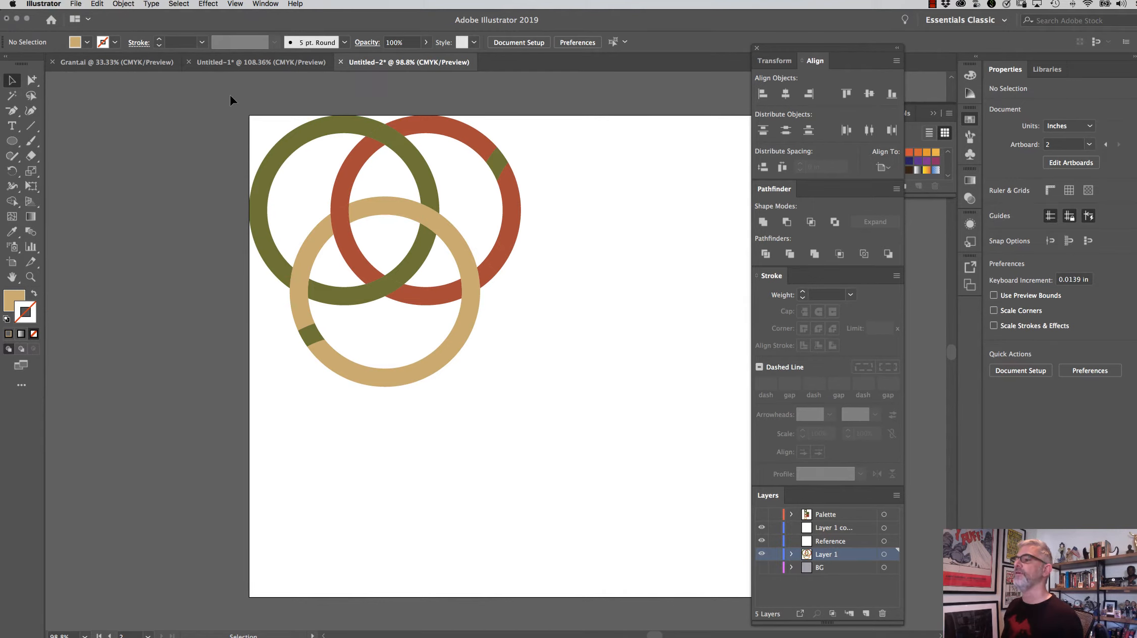
Select the whole ring emblem and merge the split pieces of the tan ring with Shape Builder
drag(230, 93, 548, 398)
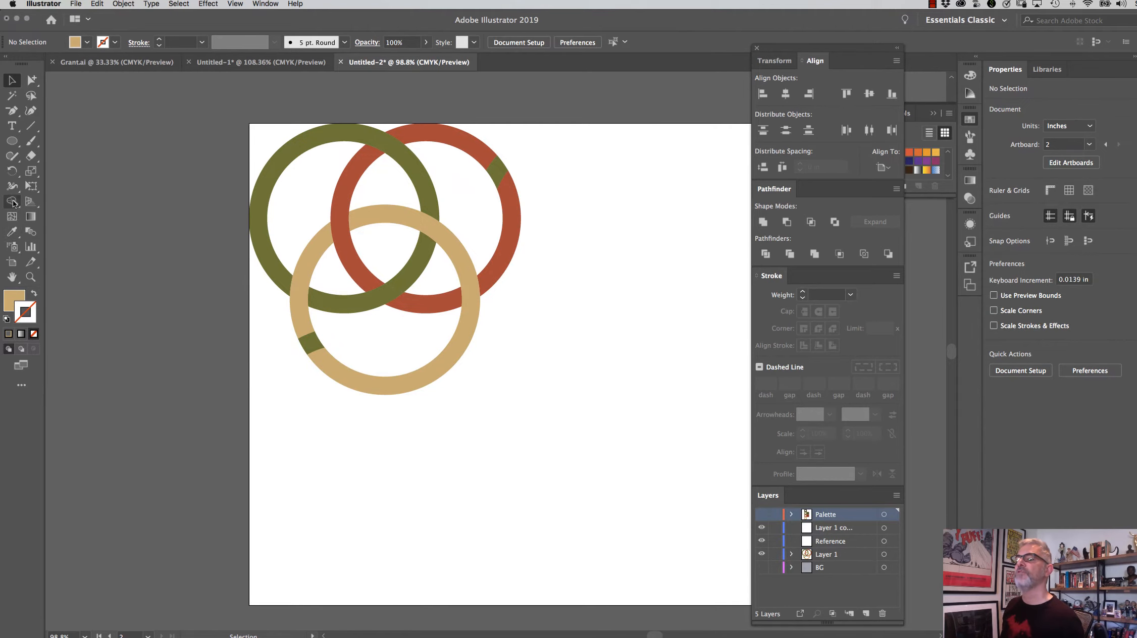
click(12, 201)
key(super+a)
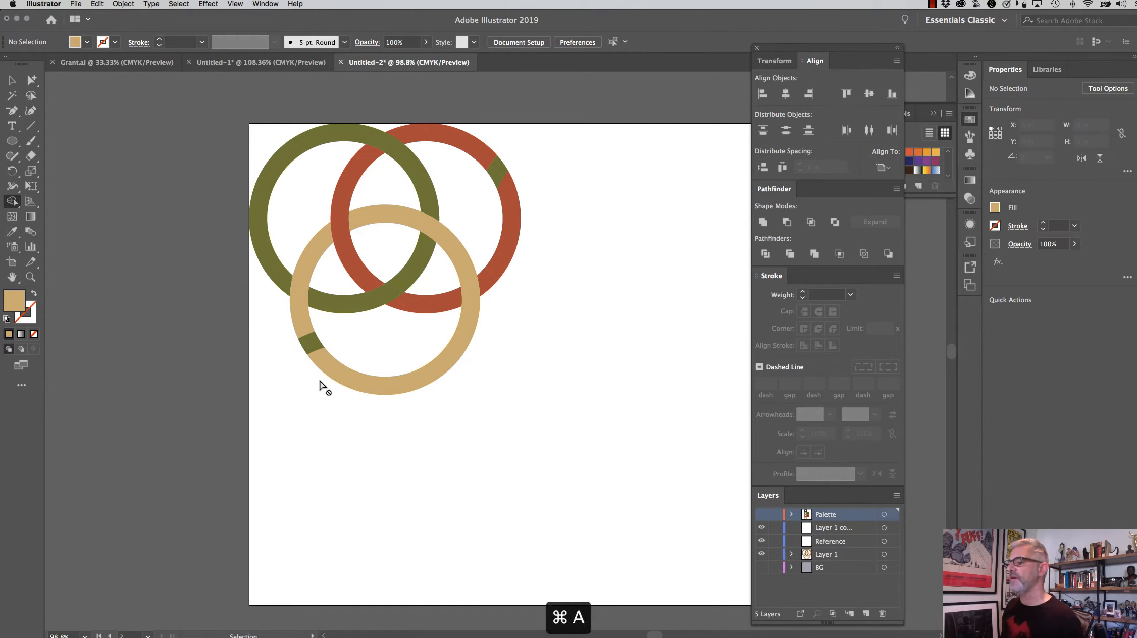
key(super+h)
mouse_move(336, 370)
mouse_down()
mouse_move(400, 382)
mouse_move(470, 324)
mouse_move(454, 245)
mouse_move(397, 218)
mouse_up()
drag(302, 321, 318, 244)
Select all red ring pieces by their matching fill color and combine them with Pathfinder Unite
key(a)
click(557, 132)
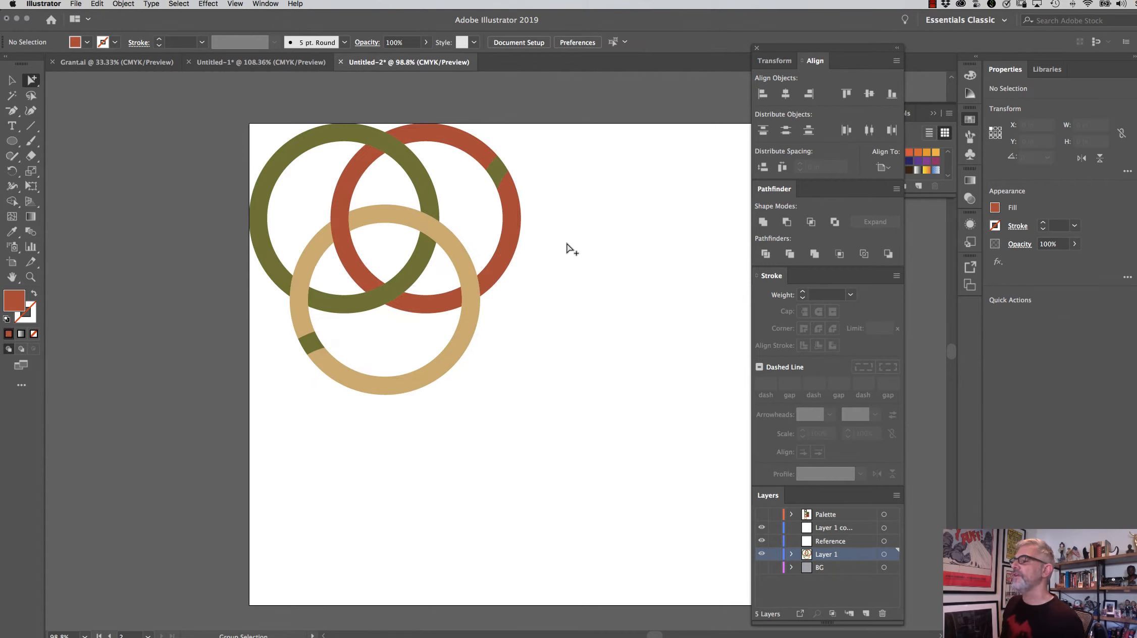
click(523, 239)
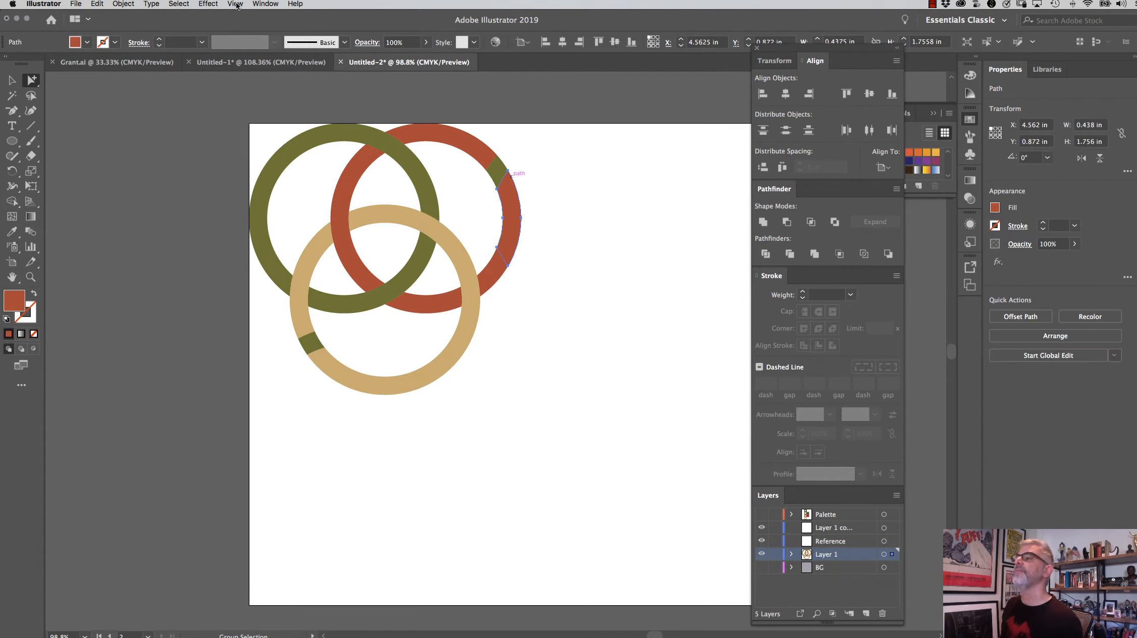
click(179, 4)
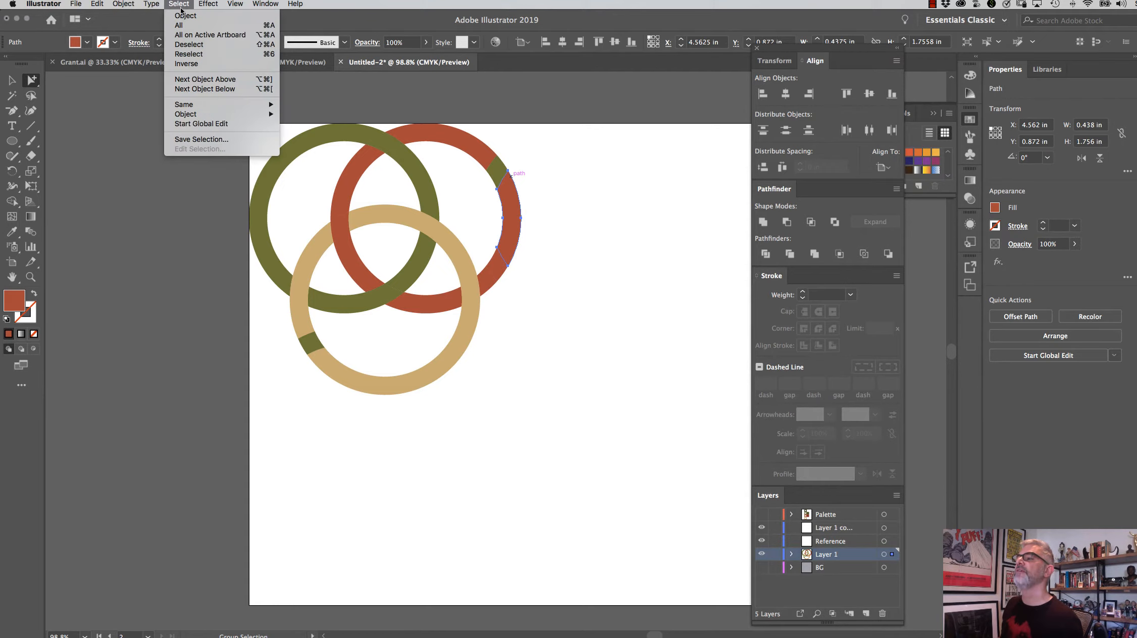
mouse_move(200, 106)
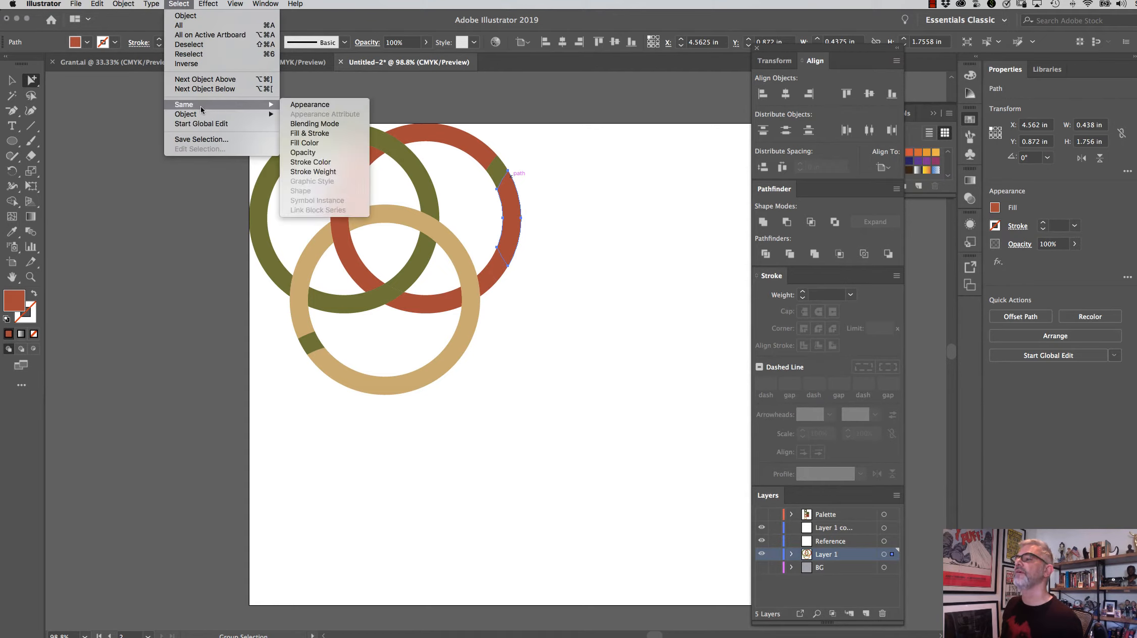
click(316, 144)
shift+click(315, 142)
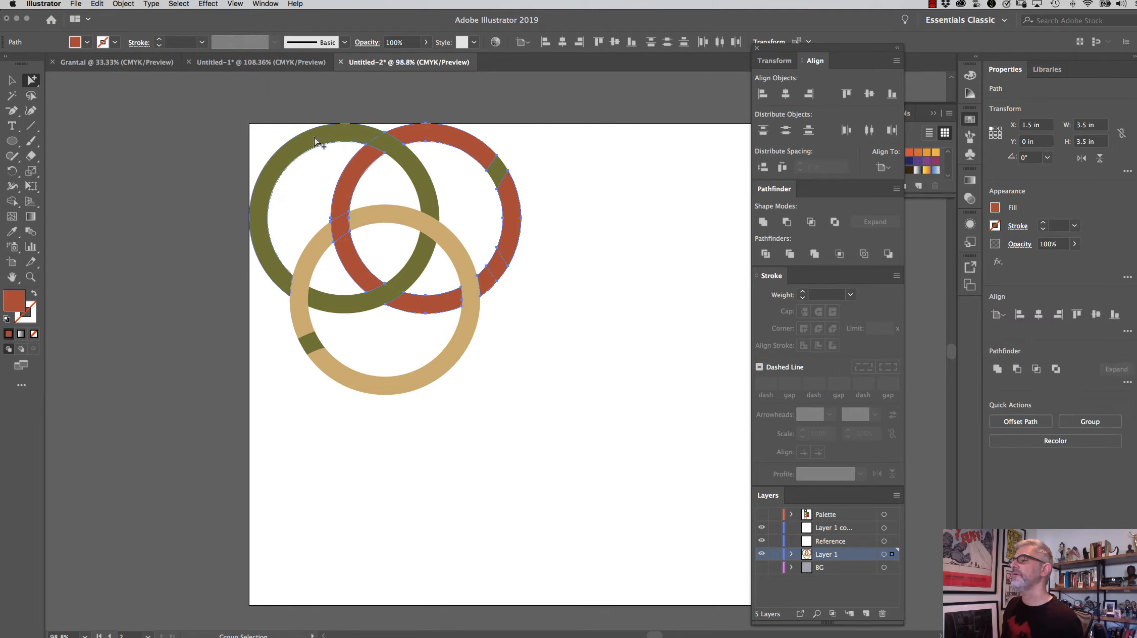
shift+click(317, 143)
click(762, 222)
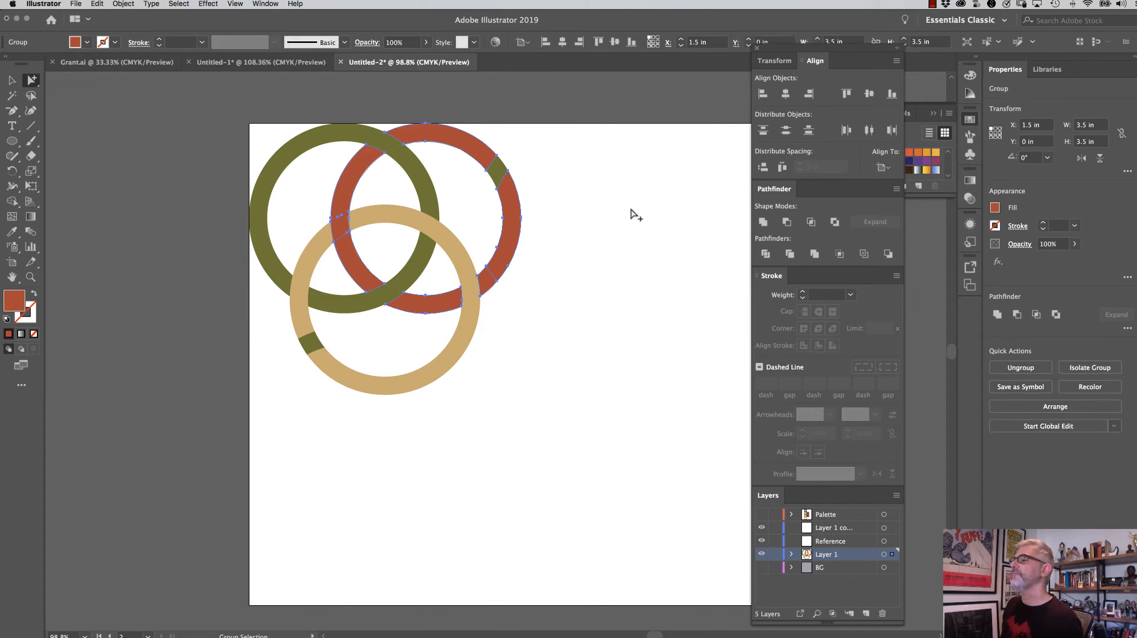
Select the entire three-ring emblem and make a new pattern from it
key(super+a)
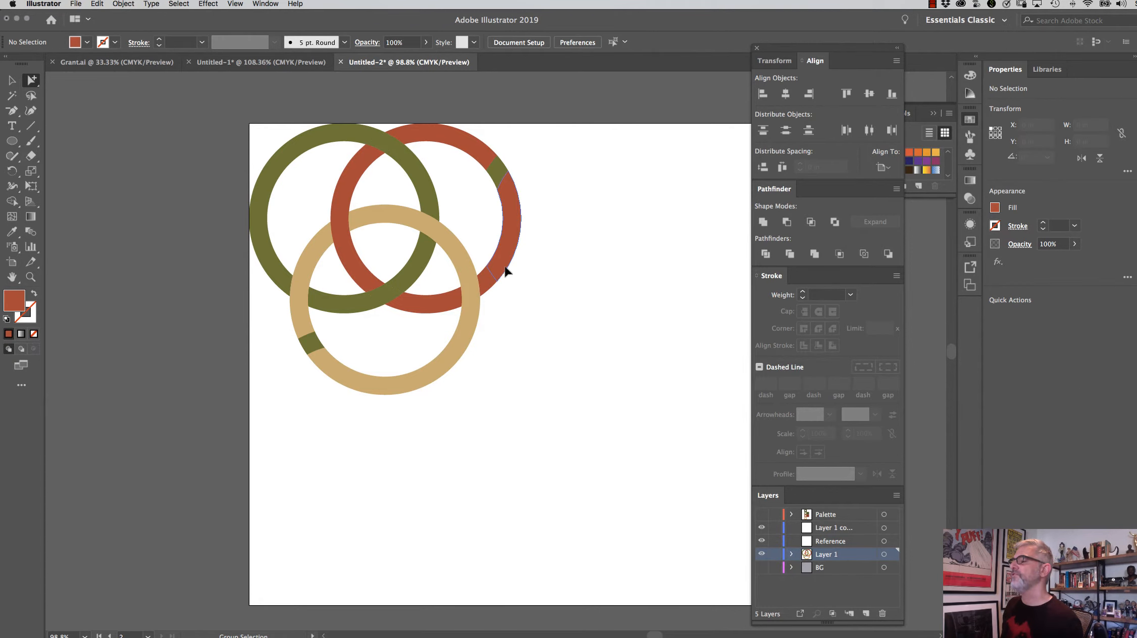
key(shift+m)
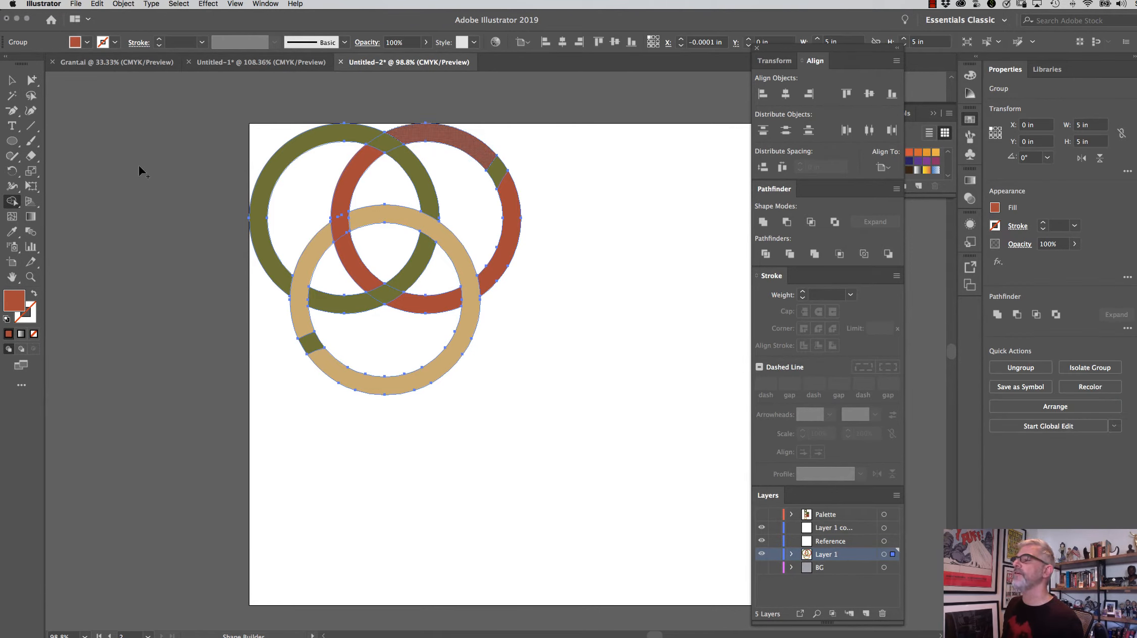
drag(266, 170, 534, 396)
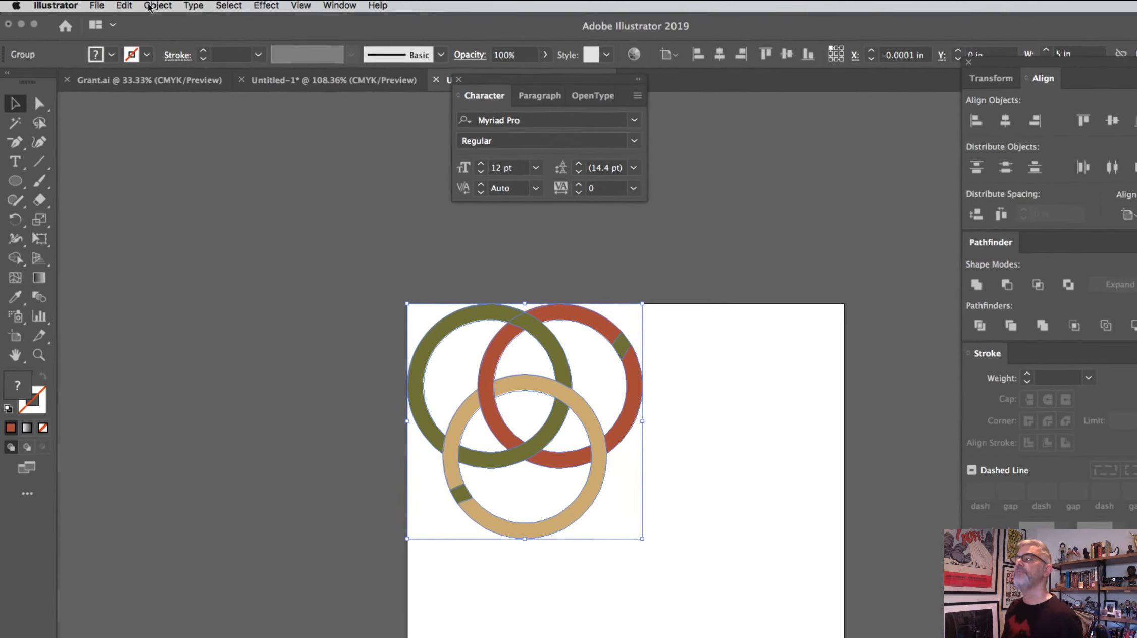
click(123, 3)
mouse_move(225, 342)
click(323, 333)
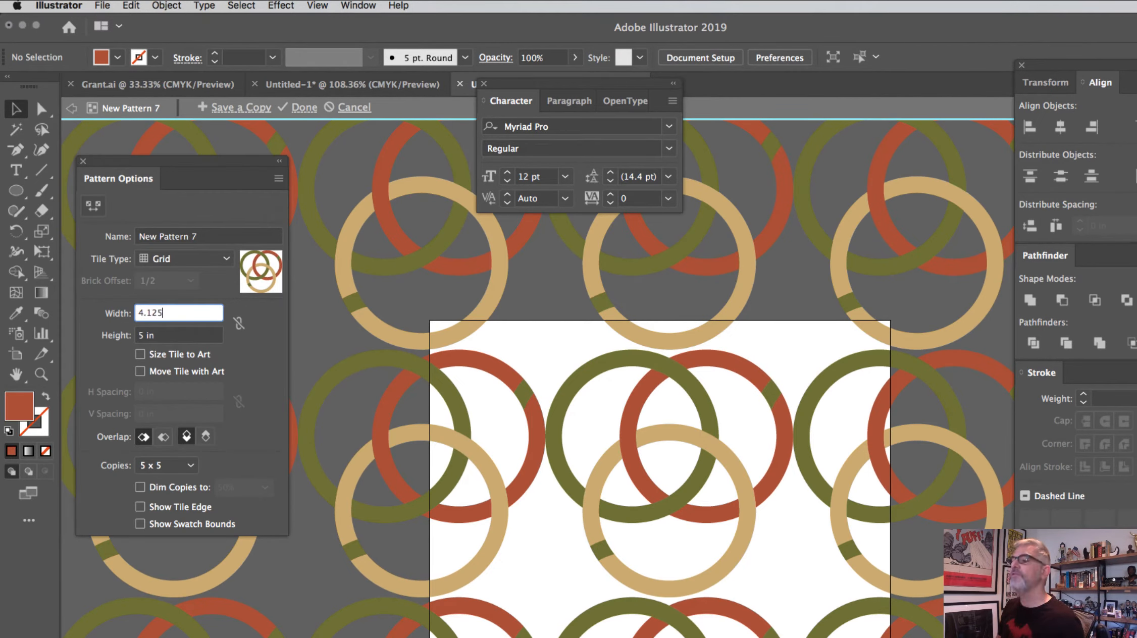
Set the pattern tile to 4.125 in wide and 3.75 in high, name it 70s Rings, and finish pattern editing
text(4.125)
key(Tab)
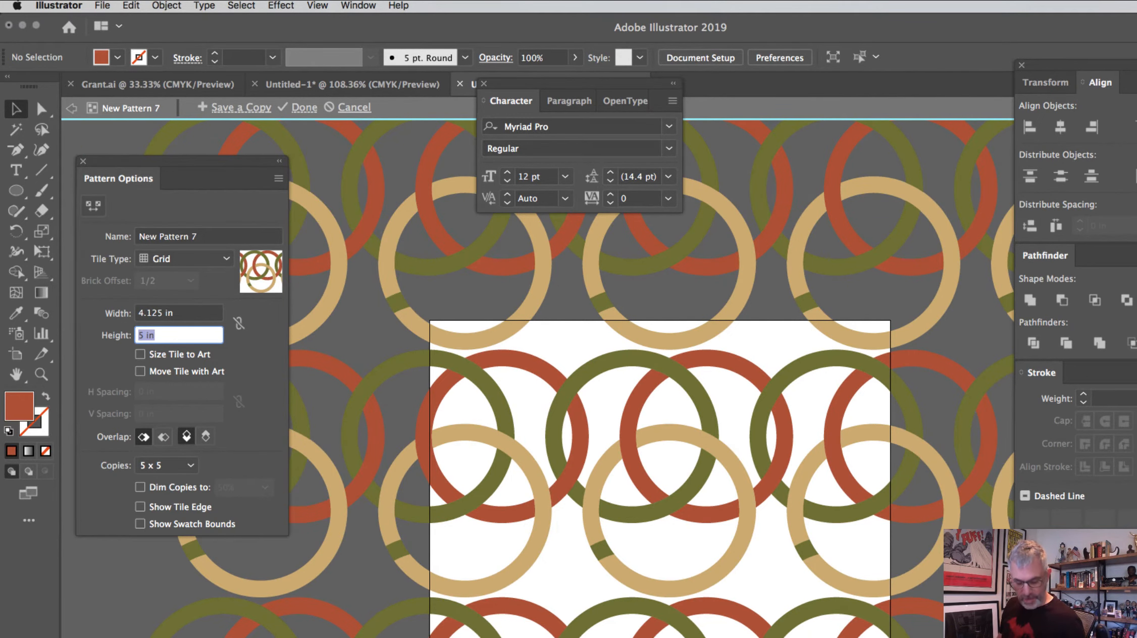
text(3.75)
key(Tab)
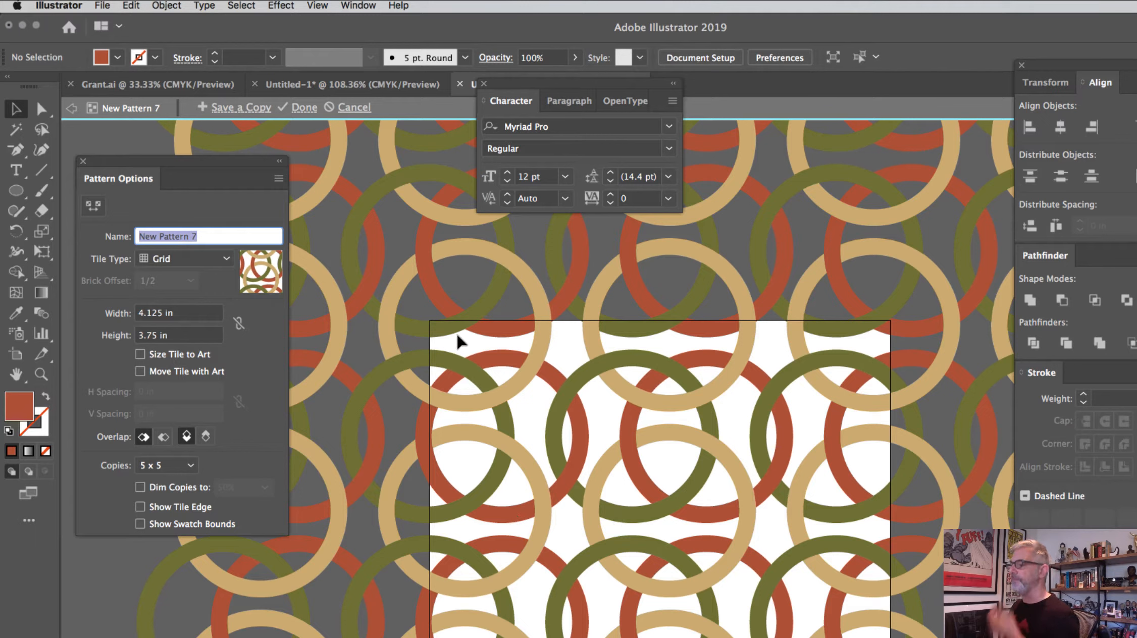
text(70s Rings)
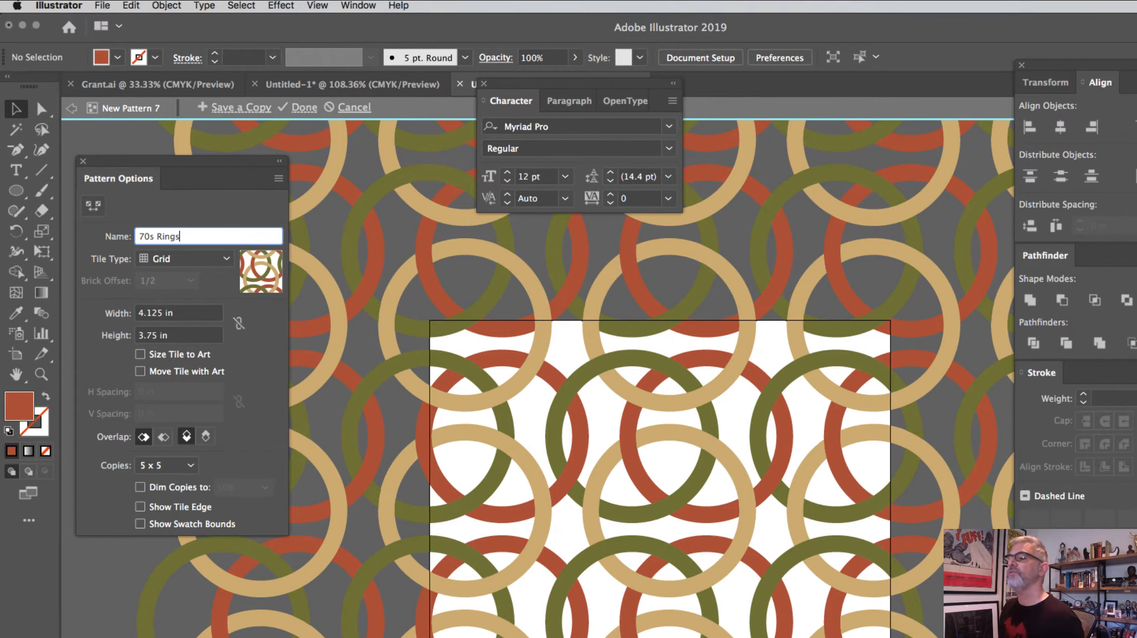
key(Return)
key(Escape)
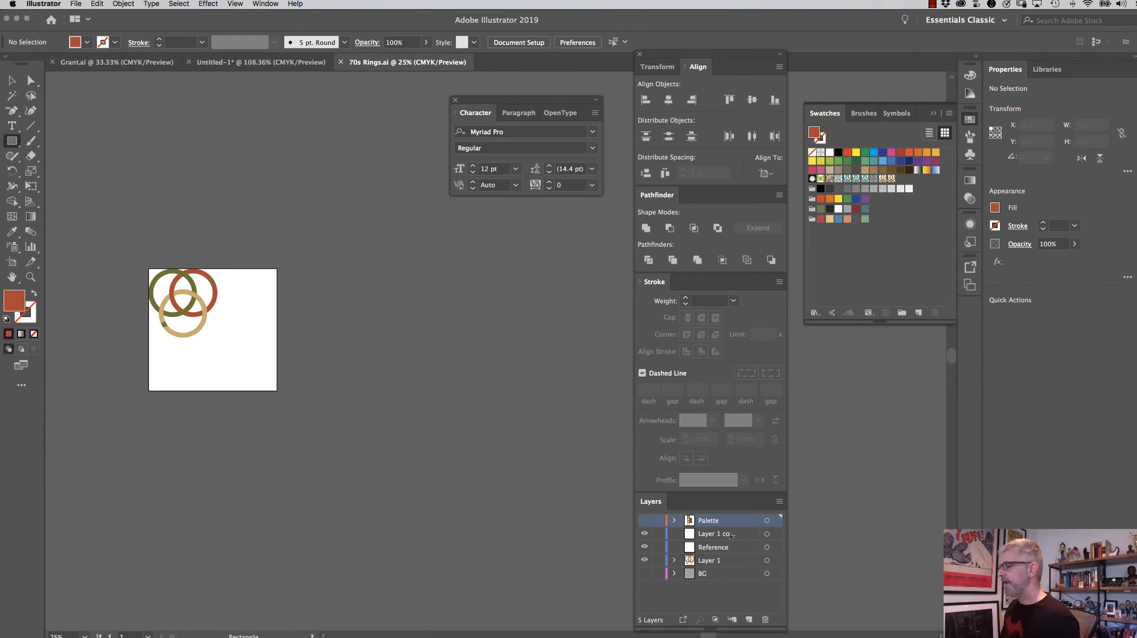
Draw a square about 21.1 in wide beside the artboard on the Layer 1 copy layer and fill it with the 70s Rings swatch
click(730, 534)
drag(317, 248, 607, 538)
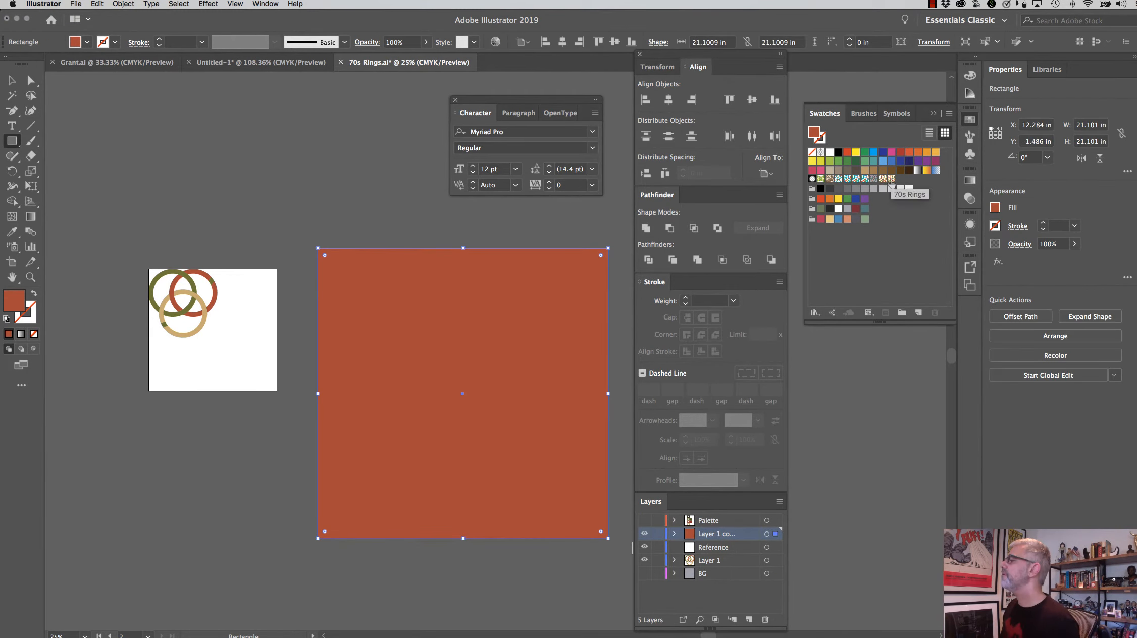
click(890, 180)
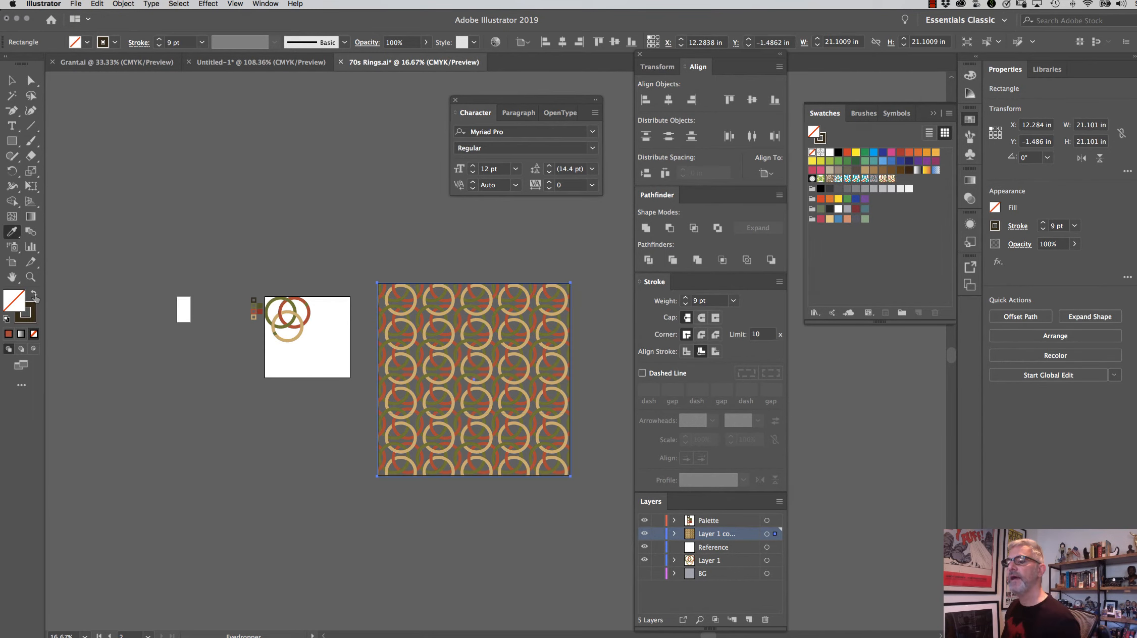
Swap the backing square's dark brown stroke to its fill behind the ring pattern, and inspect the pattern up close
click(34, 295)
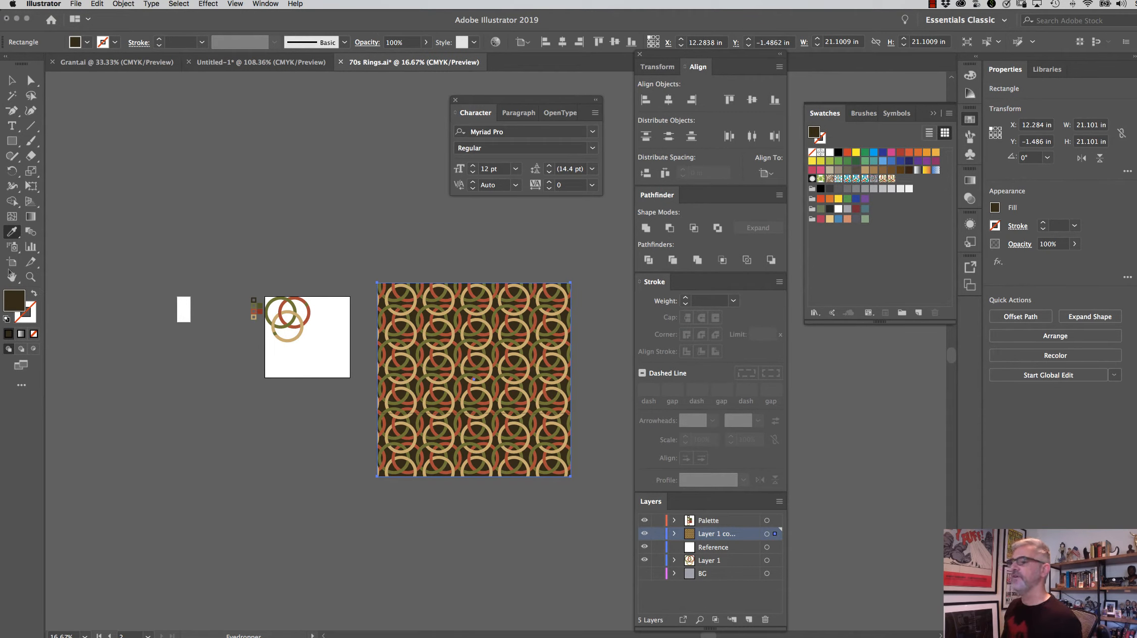
click(33, 278)
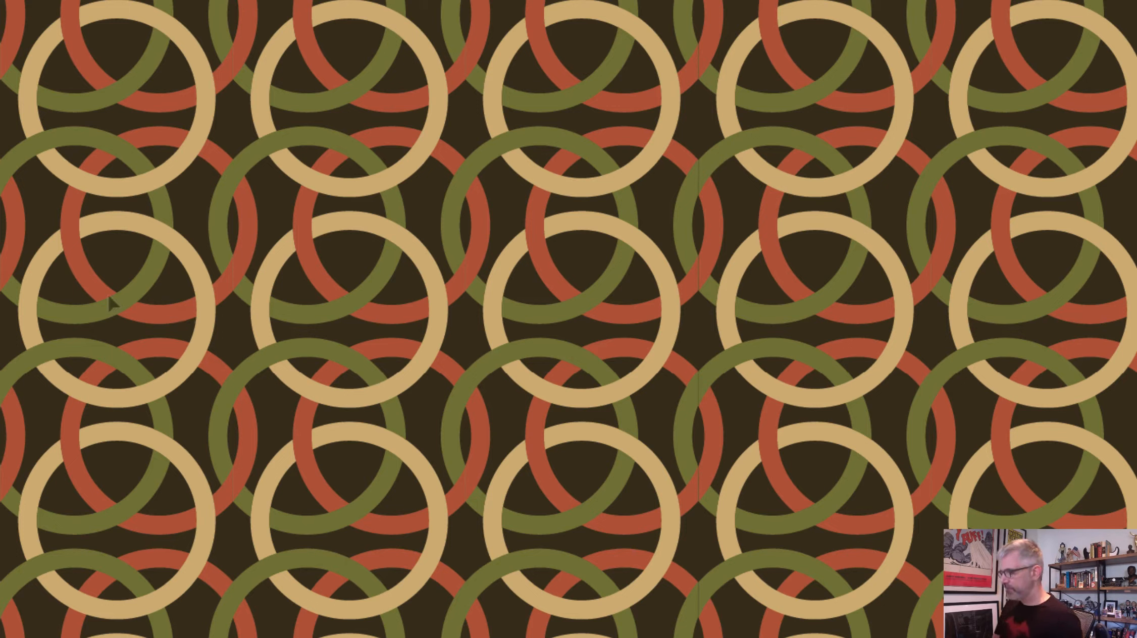
key(super+minus)
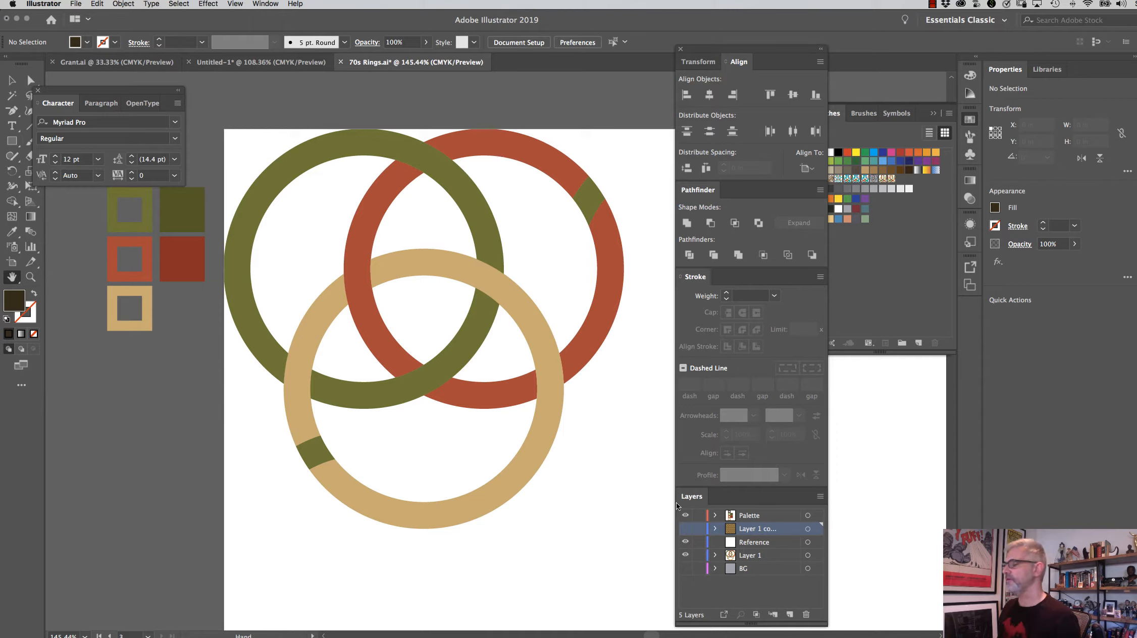
Toggle the visibility of Layer 1 off and on to check its contents, and rename the layer base pattern
click(685, 555)
click(685, 555)
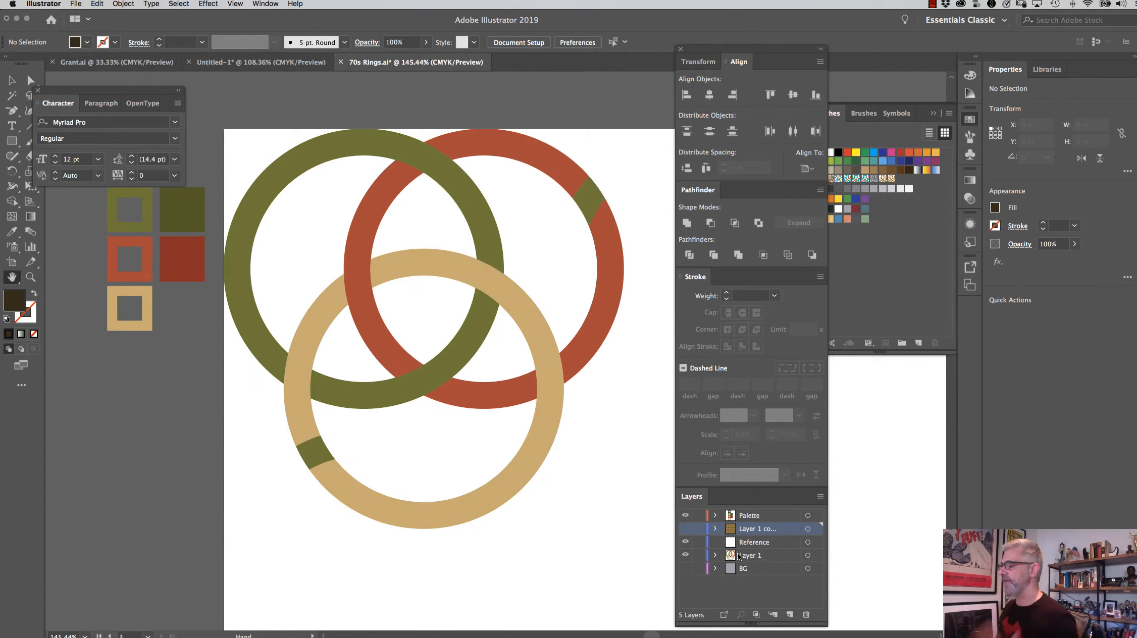
double_click(744, 556)
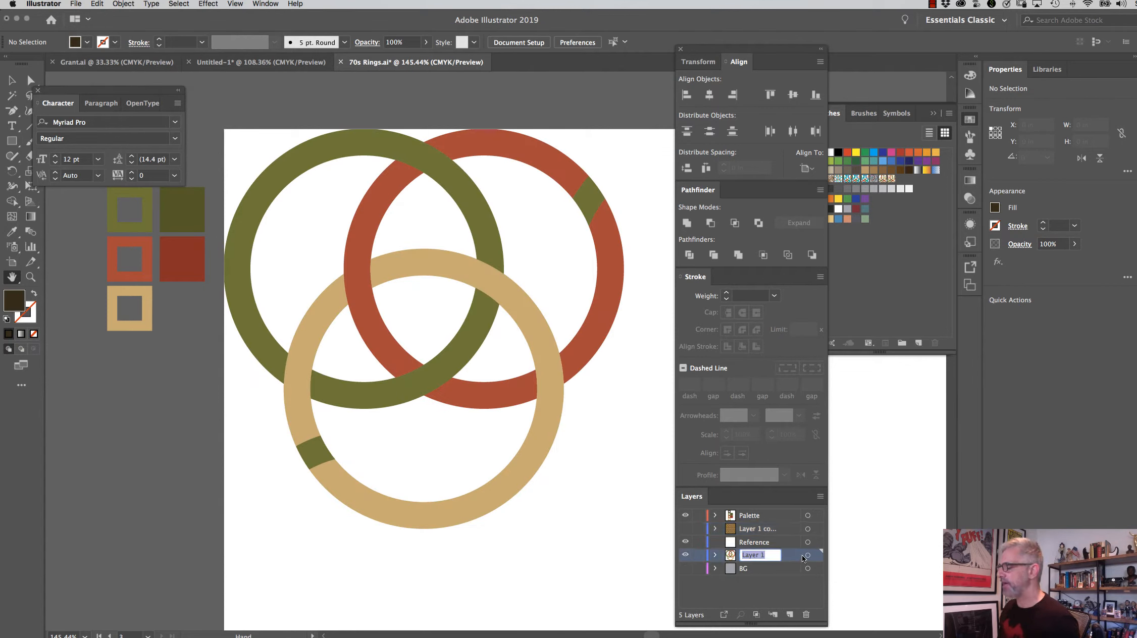
text(base)
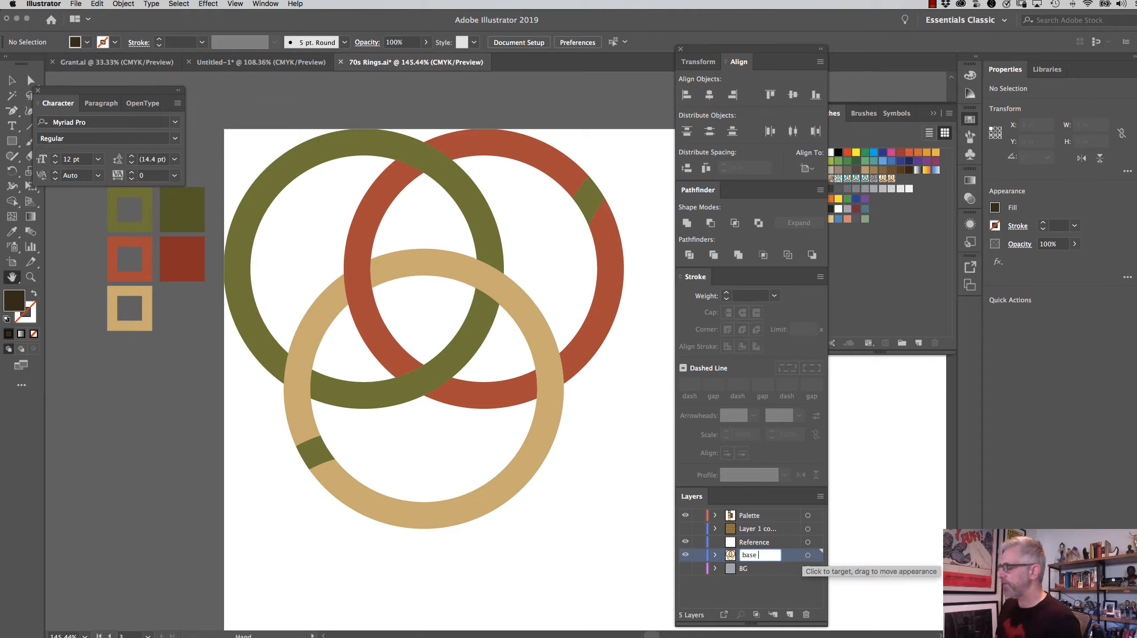
text( pattern)
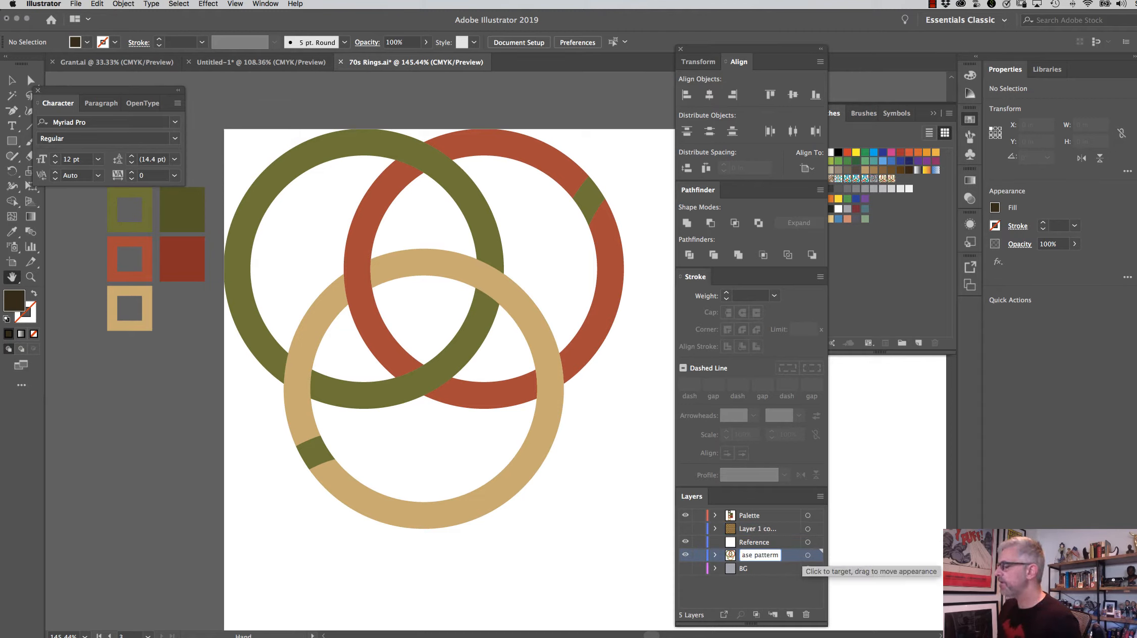
key(BackSpace)
text(n)
key(Return)
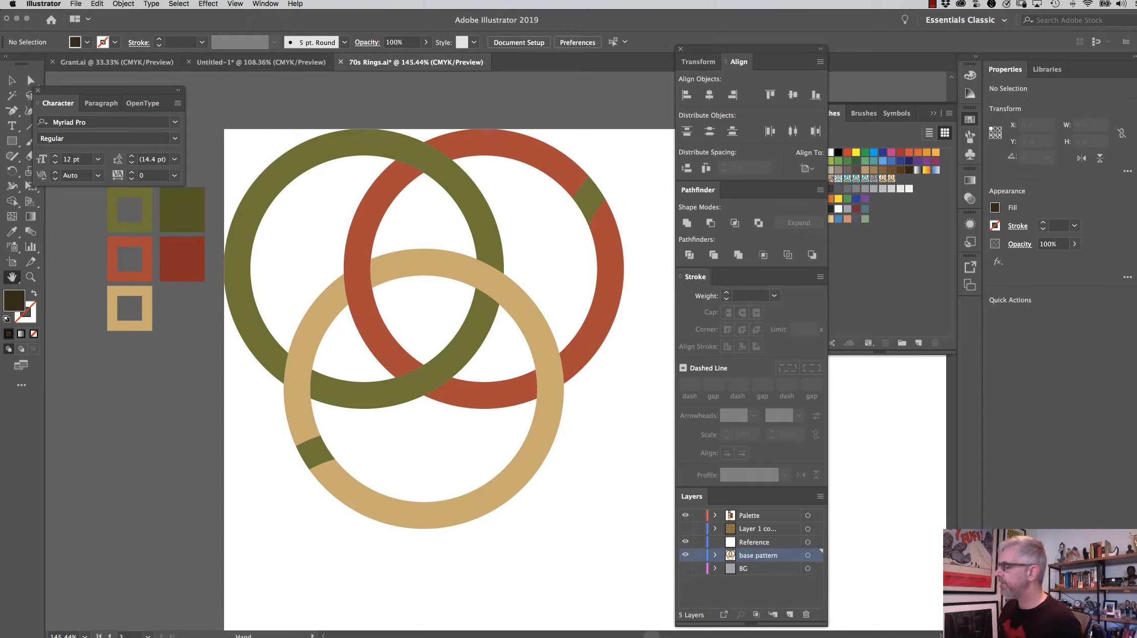
Capitalize the base layer's name so it reads Base Pattern
double_click(738, 556)
click(38, 87)
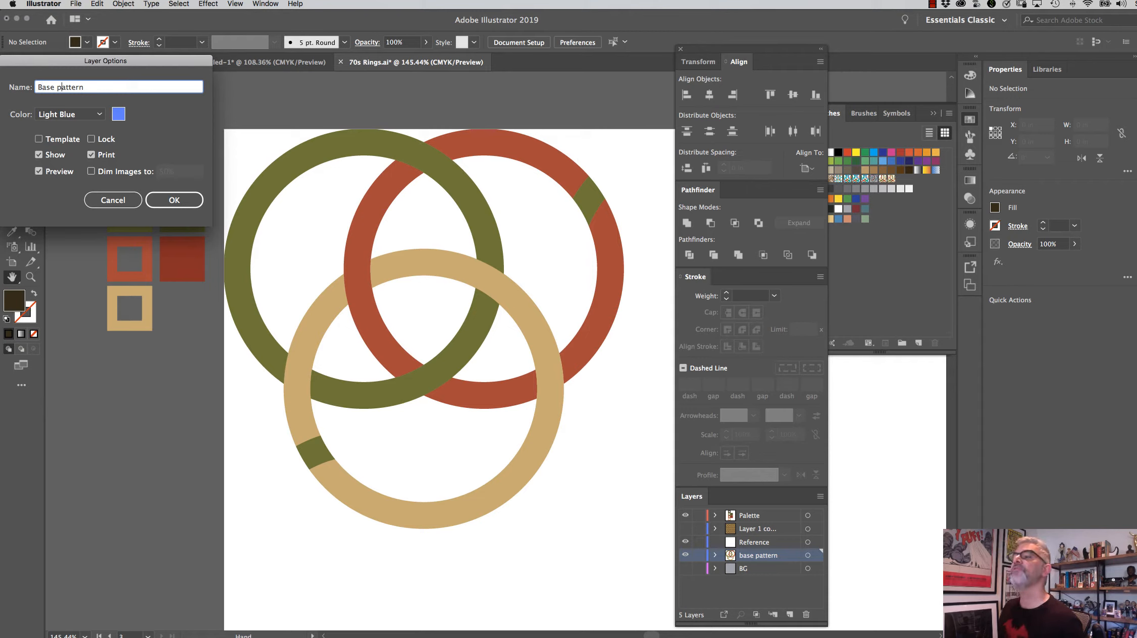
key(Return)
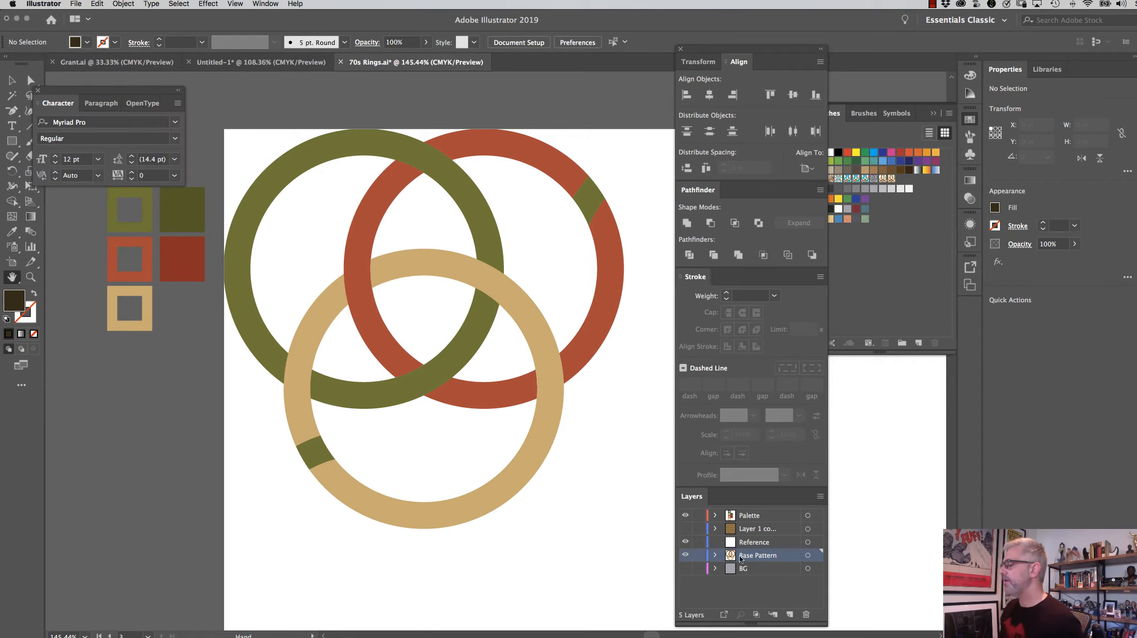
Duplicate the Base Pattern layer and name the copy Masks
click(784, 592)
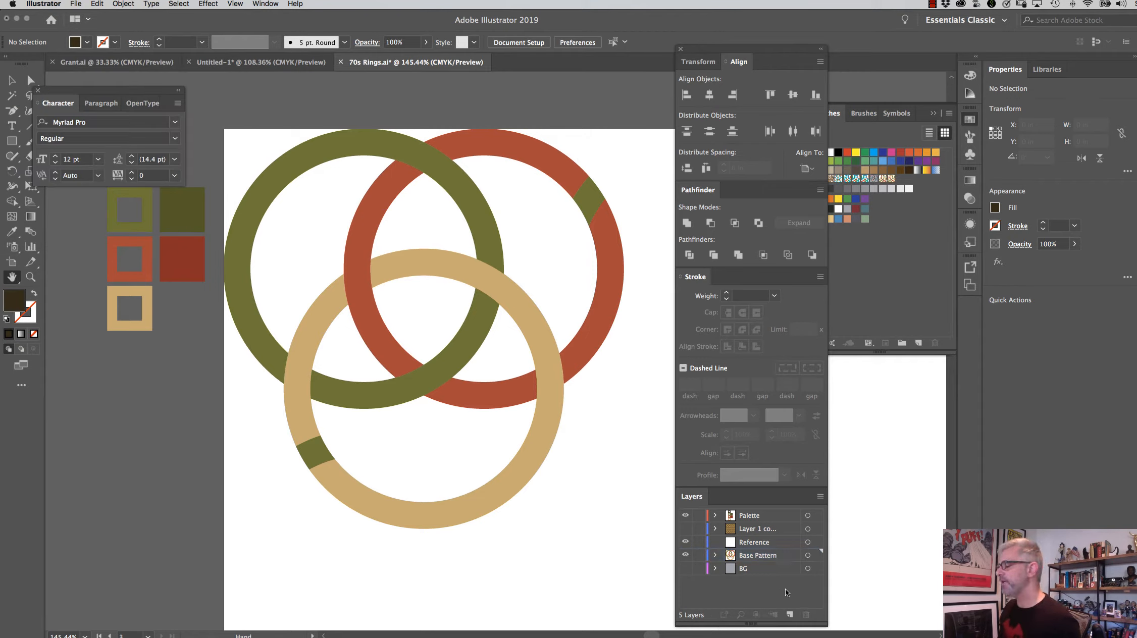
click(775, 556)
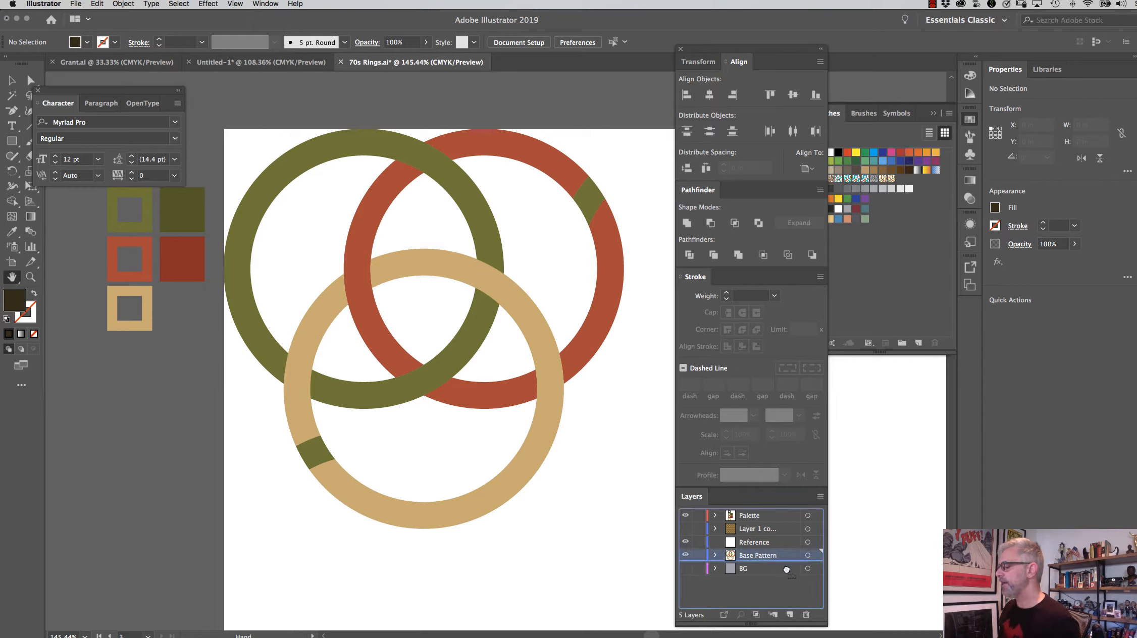
click(791, 614)
double_click(757, 556)
text(M)
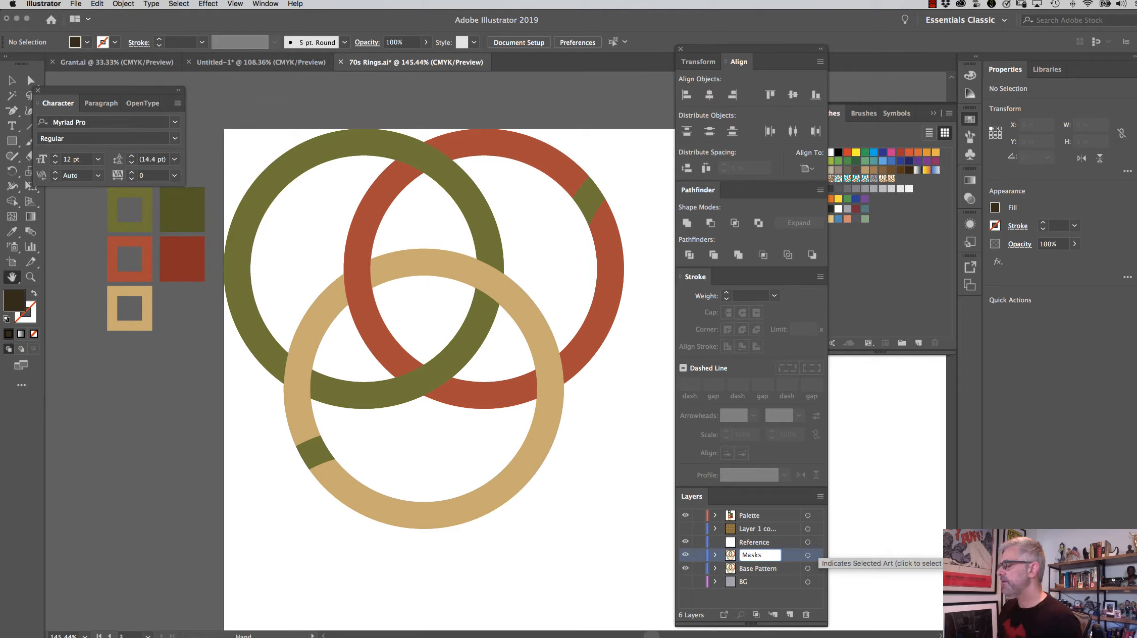
text(asks)
key(Return)
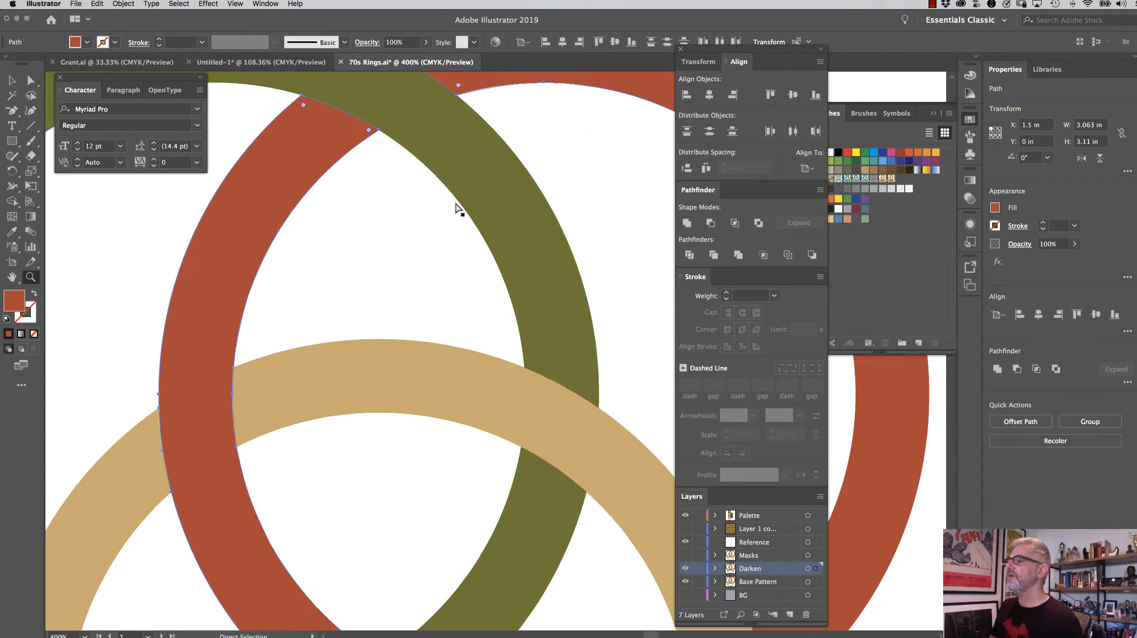
Review the Paintbrush tool options and accept Smooth fidelity with Edit Selected Paths within 12 pixels
key(super+minus)
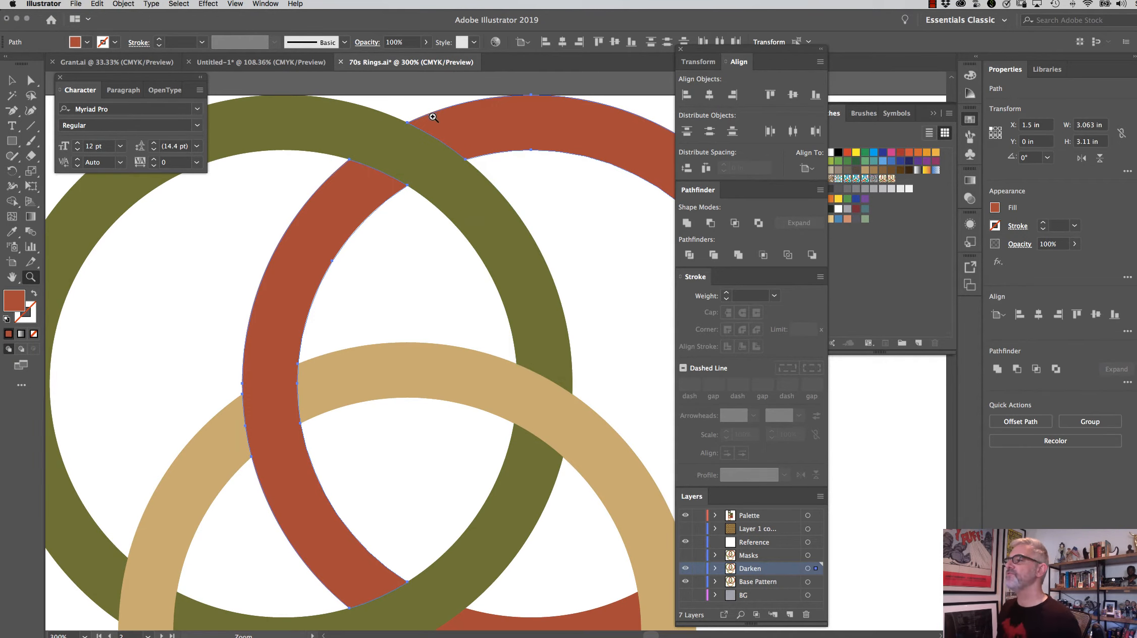
click(12, 278)
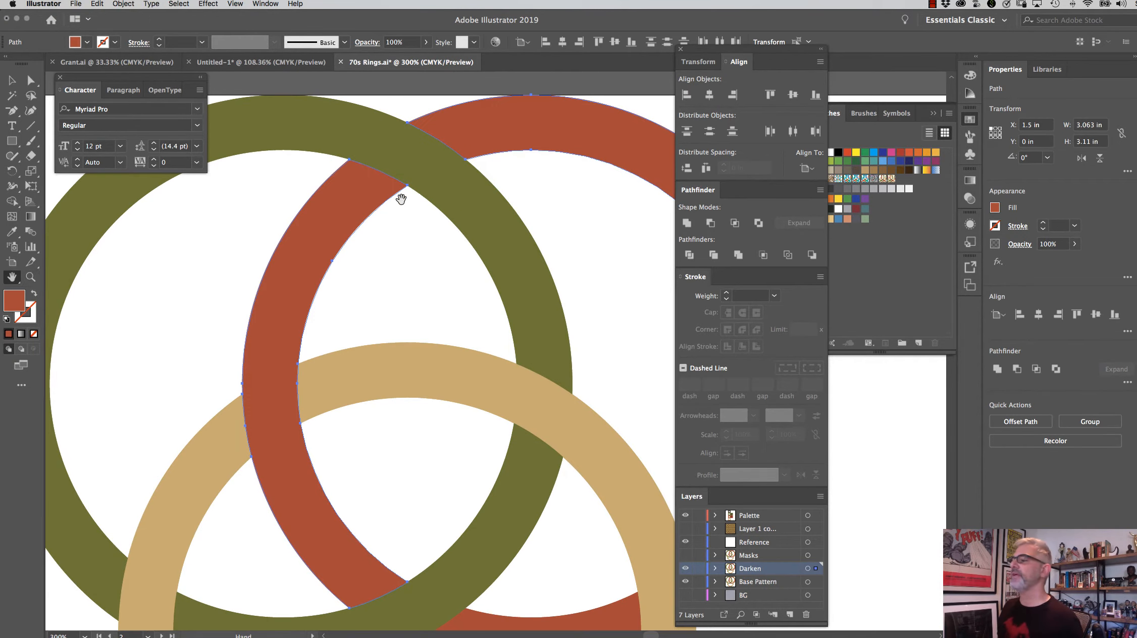
drag(398, 195, 385, 221)
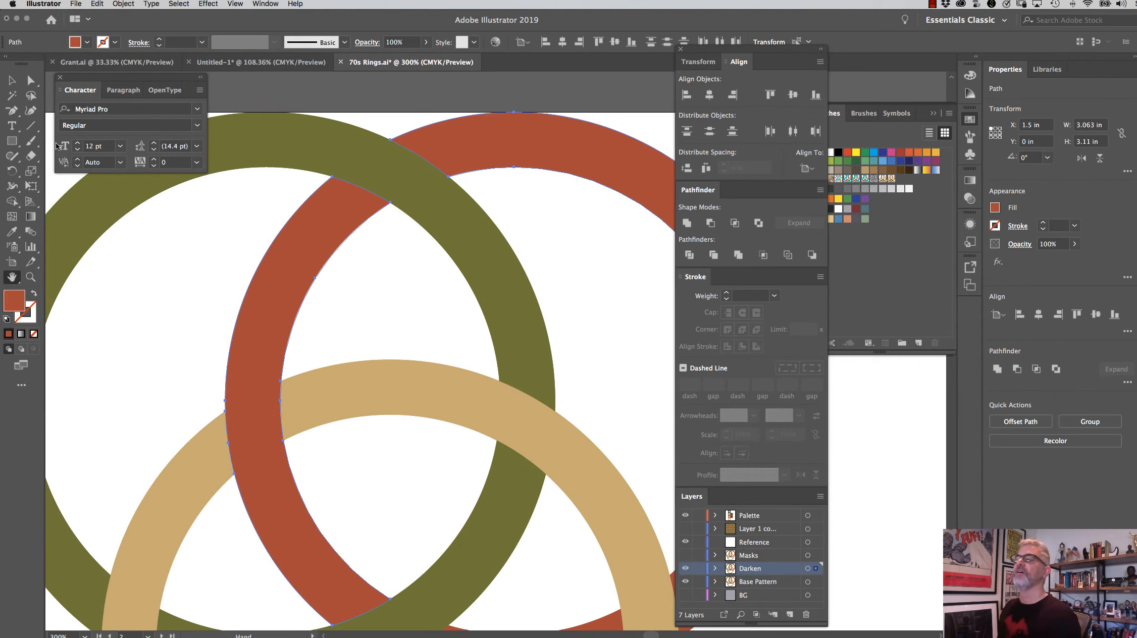
click(30, 141)
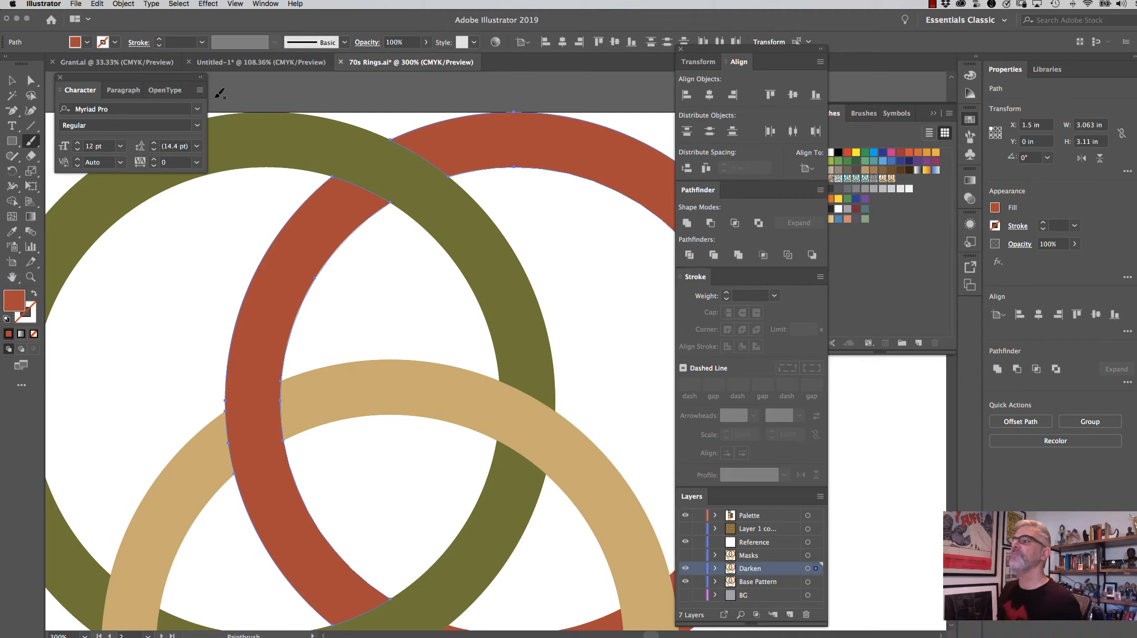
double_click(32, 143)
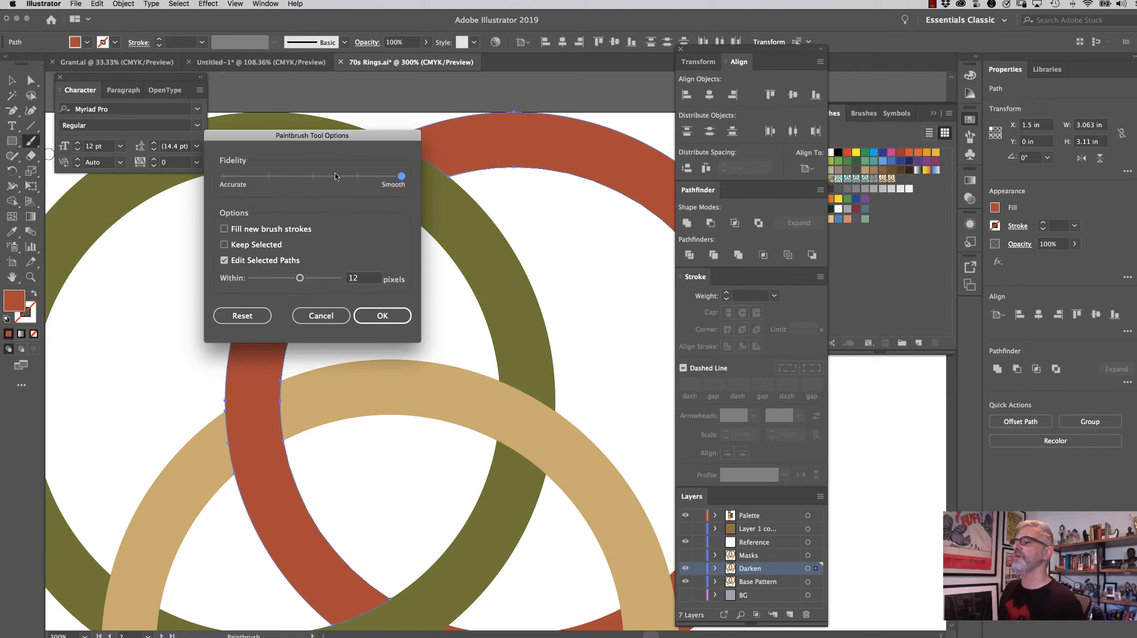
click(380, 316)
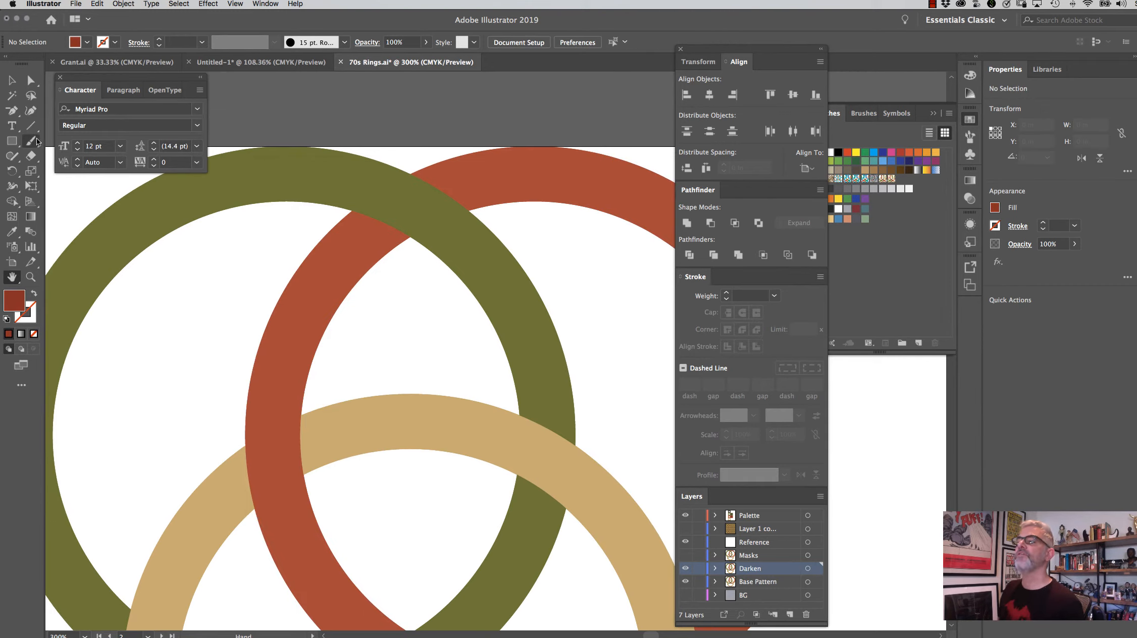
Paint dark red 15 pt. Round brush strokes across the red ring on both sides of its upper crossing under the green ring
click(32, 141)
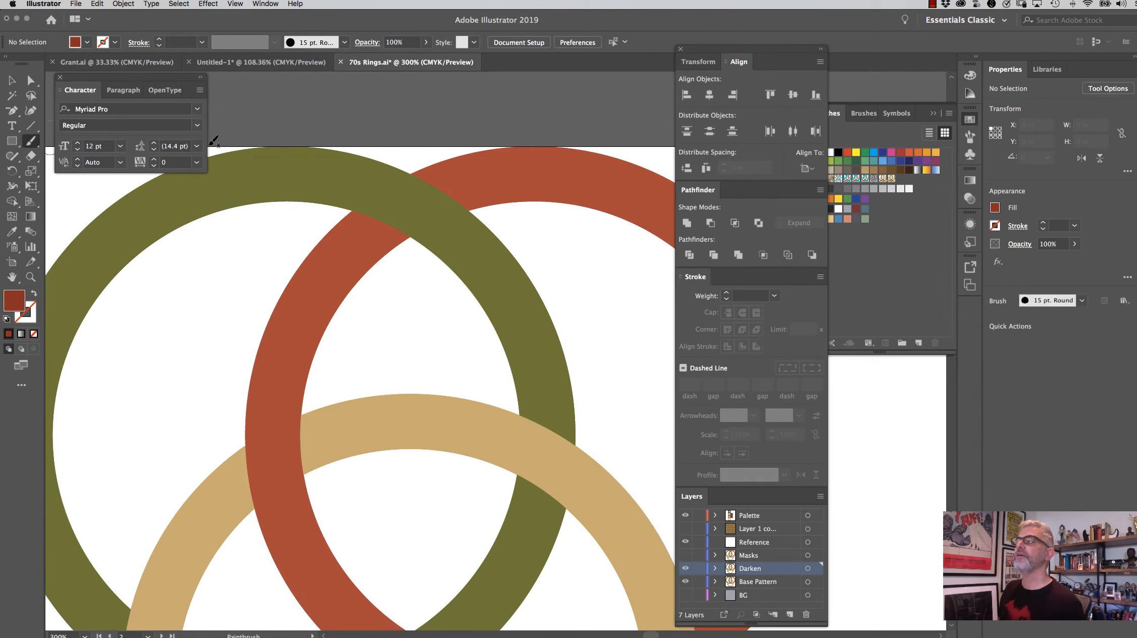
drag(331, 210, 413, 237)
drag(392, 168, 477, 216)
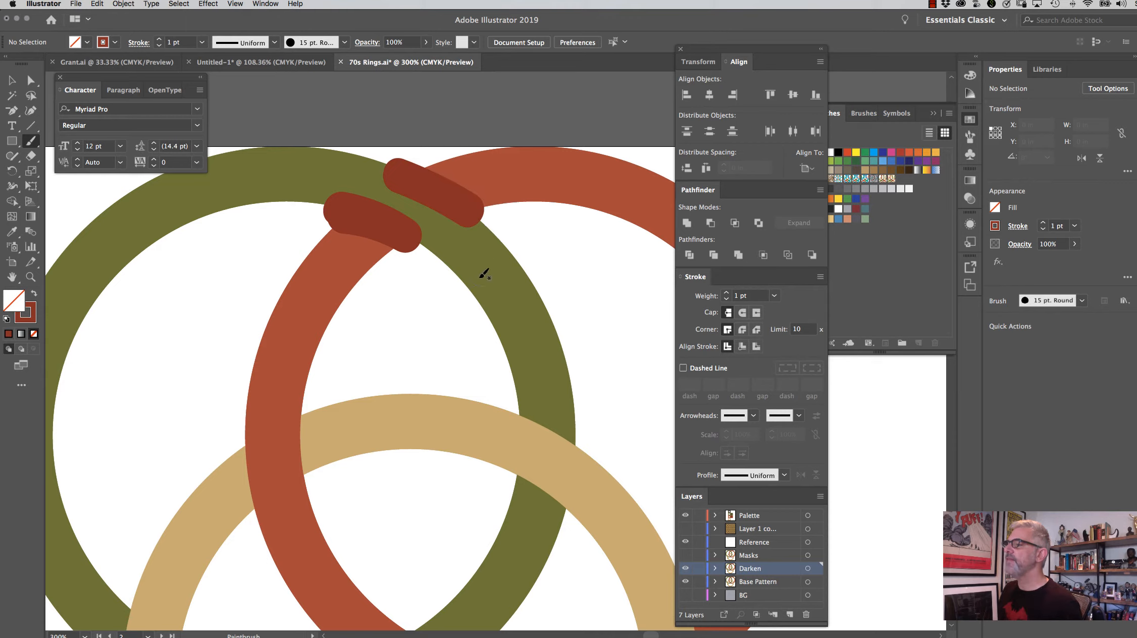
click(11, 278)
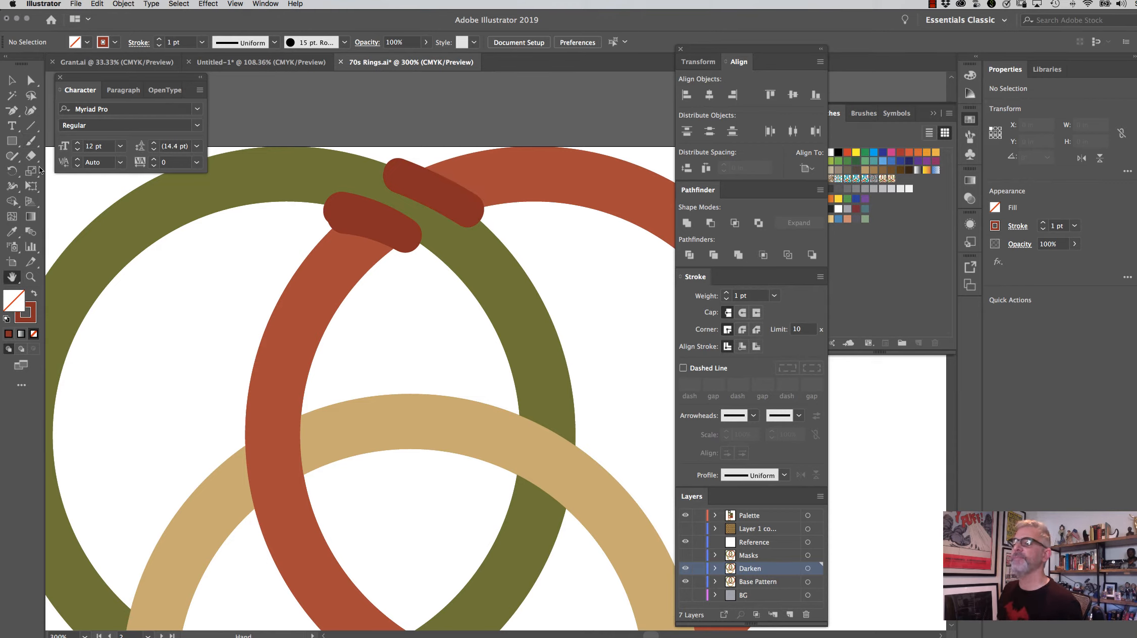
click(30, 141)
mouse_move(339, 224)
mouse_down()
mouse_move(322, 222)
mouse_move(414, 248)
mouse_up()
key(super+z)
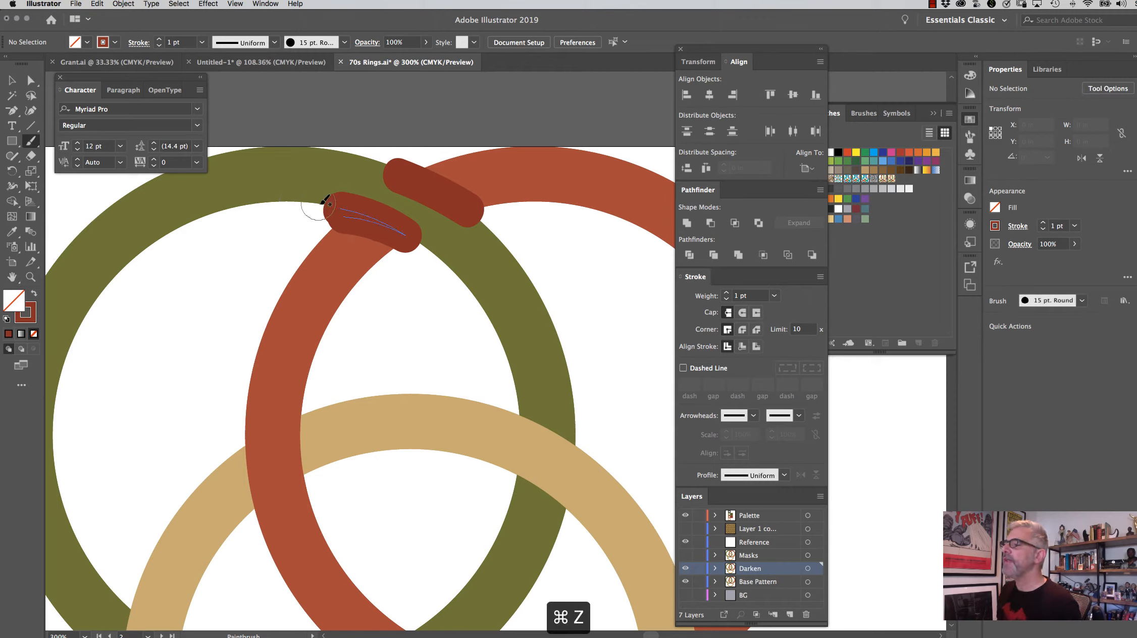
drag(323, 206, 421, 248)
drag(397, 169, 395, 164)
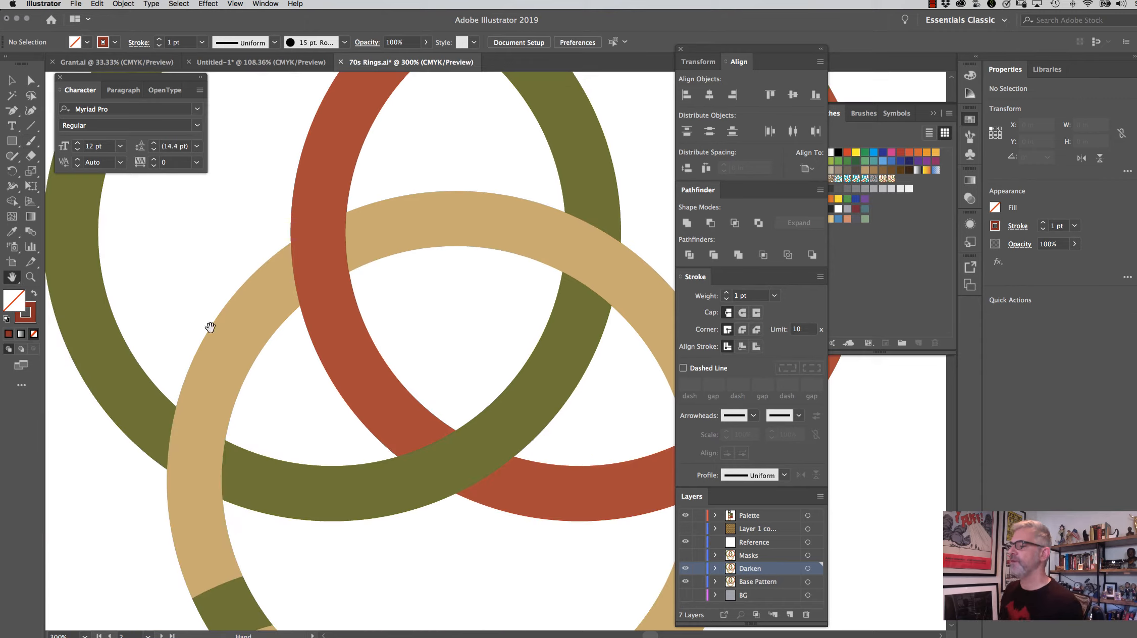
Paint two dark red brush strokes on either side of the green ring where it crosses the red ring at the lower overlap
click(30, 142)
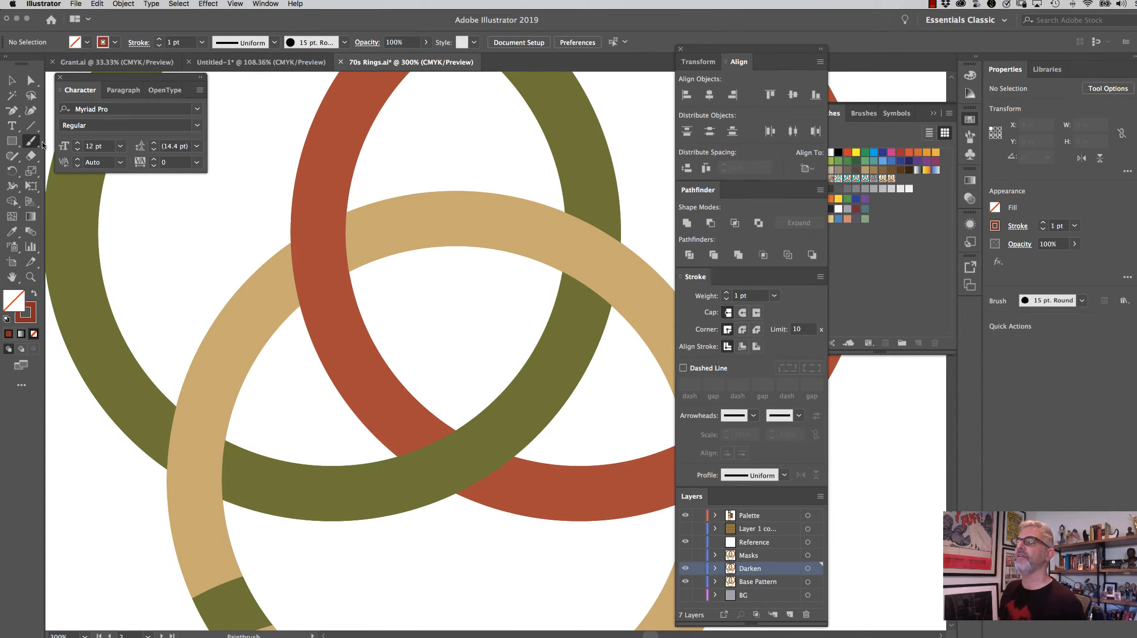
drag(397, 454, 454, 428)
drag(443, 496, 508, 453)
key(v)
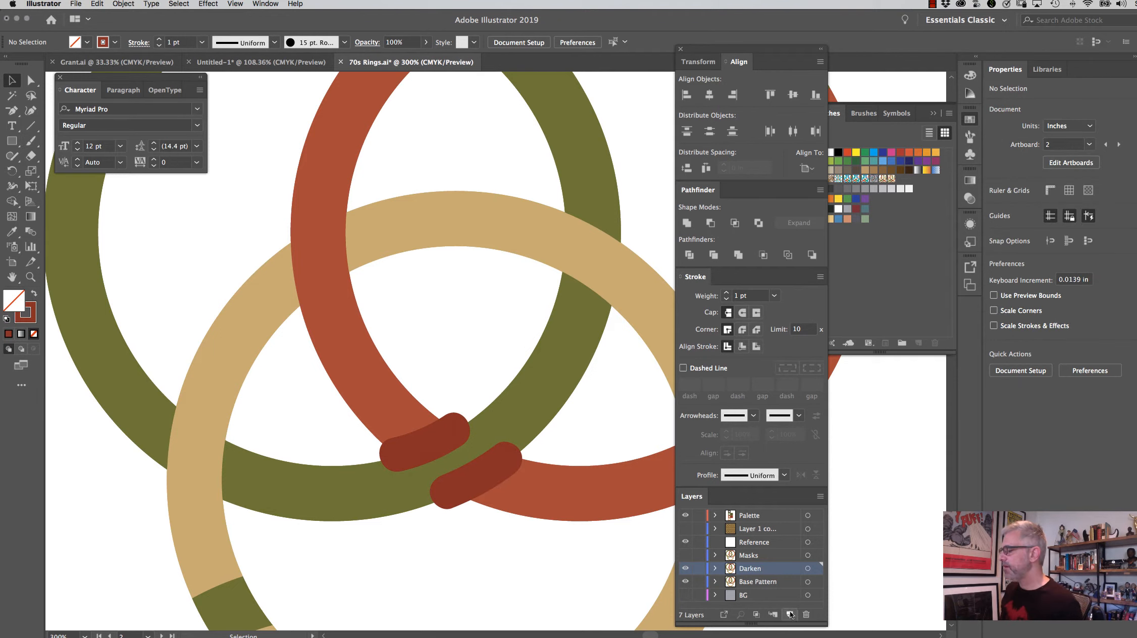
Create a new layer above Darken and name it Red Darken
click(790, 615)
double_click(751, 569)
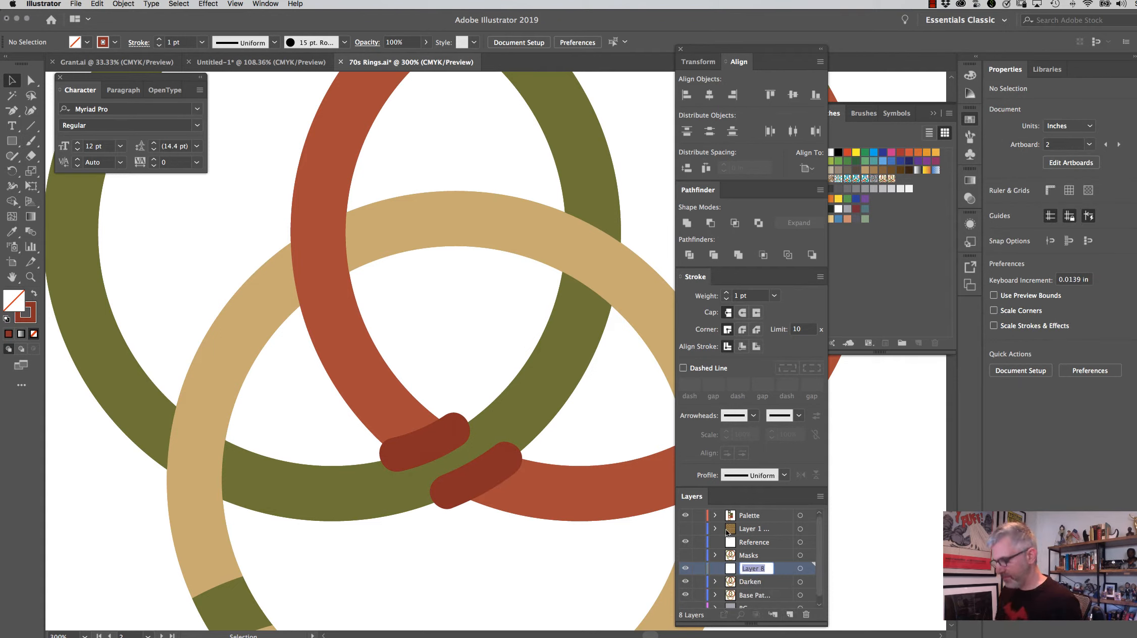
text(Red )
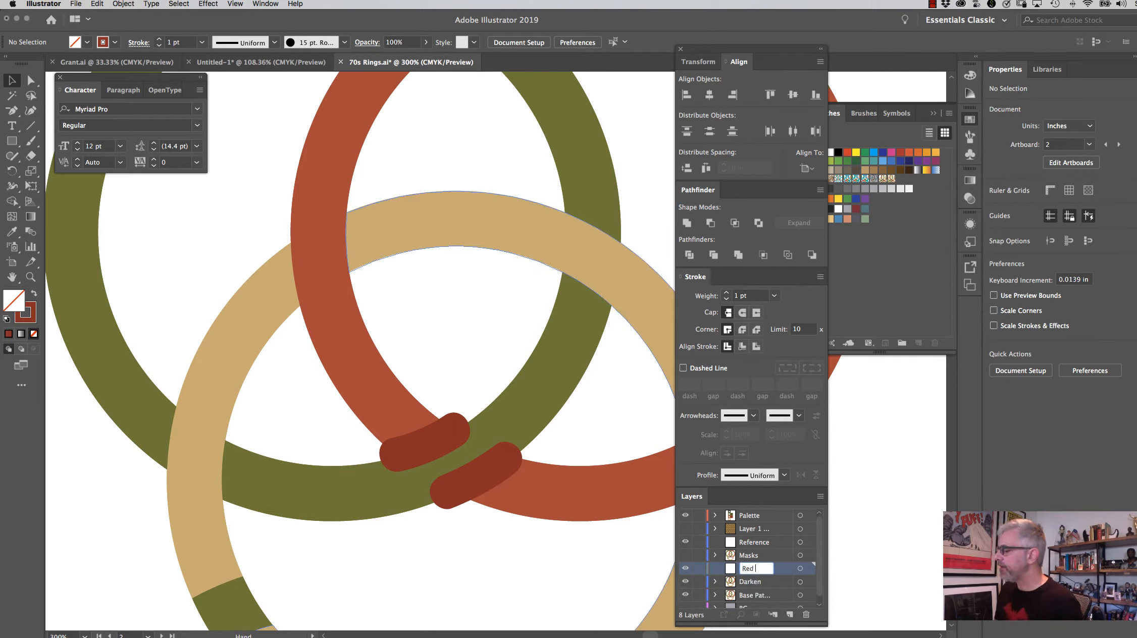
text(Darkn)
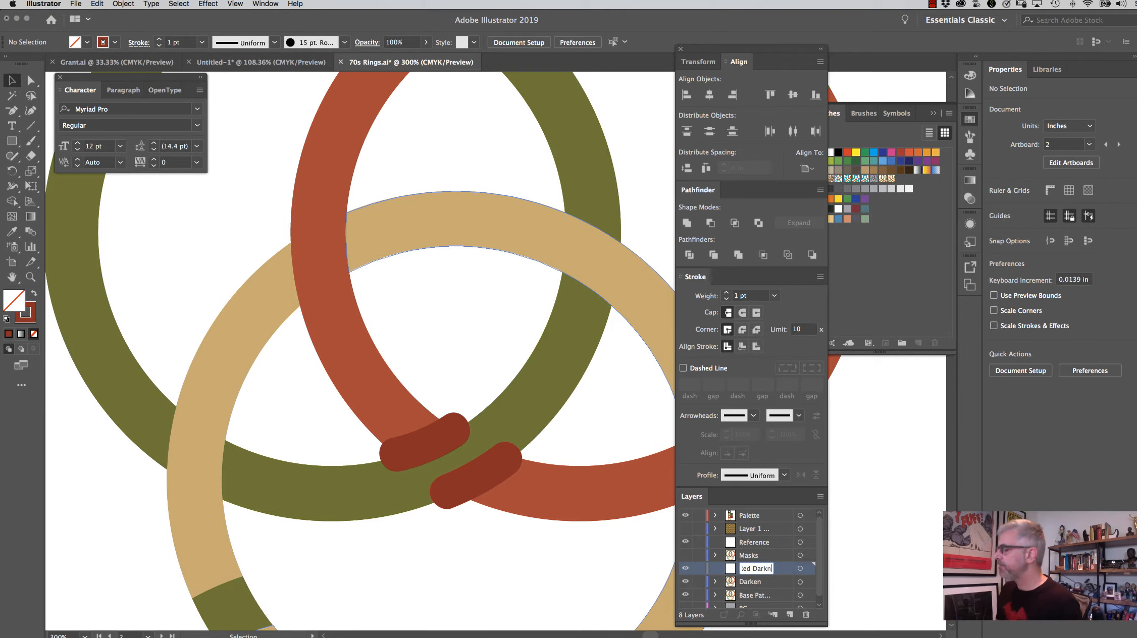
key(BackSpace)
key(BackSpace)
text(ken)
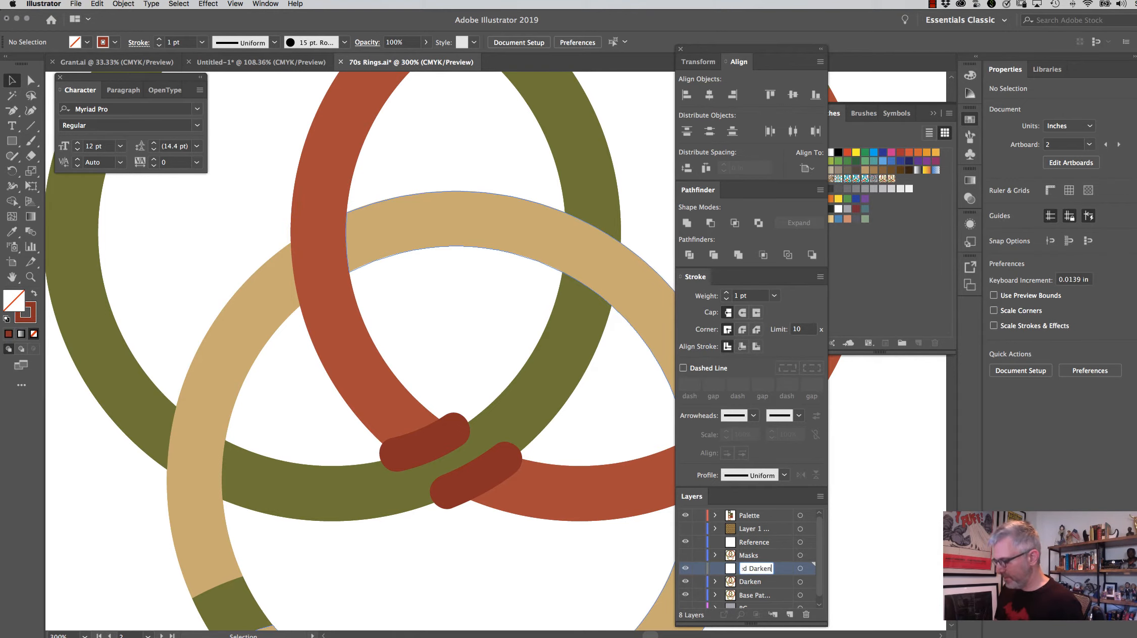
key(Return)
Hide the Darken and Base Pattern layers, keeping the Red Darken layer shown
scroll(221, 76, up, 5)
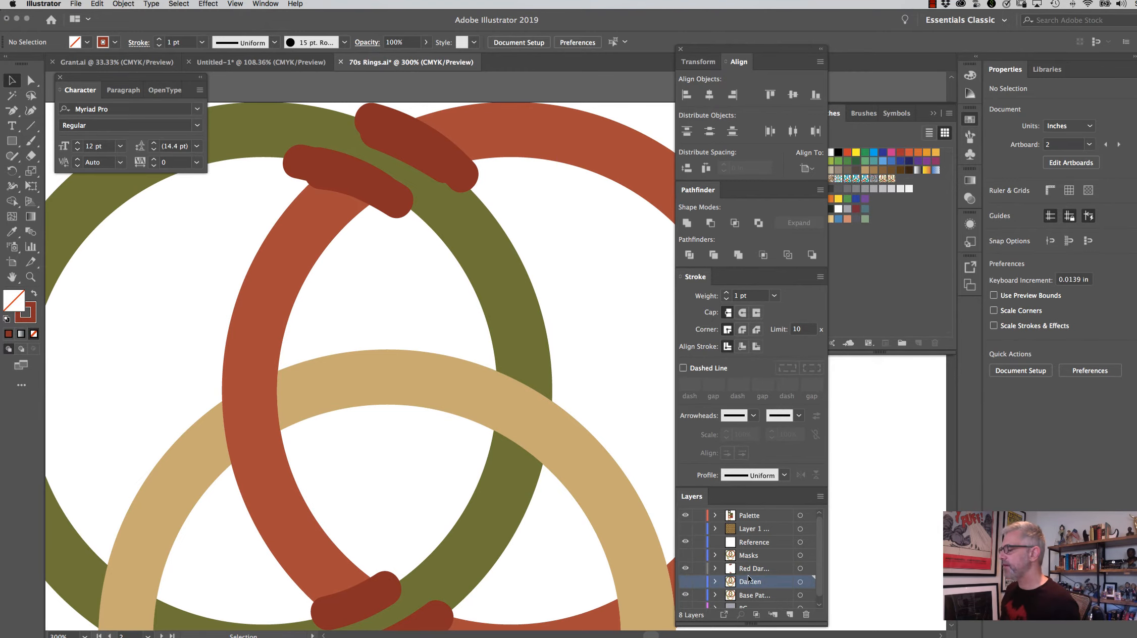
click(748, 594)
click(685, 589)
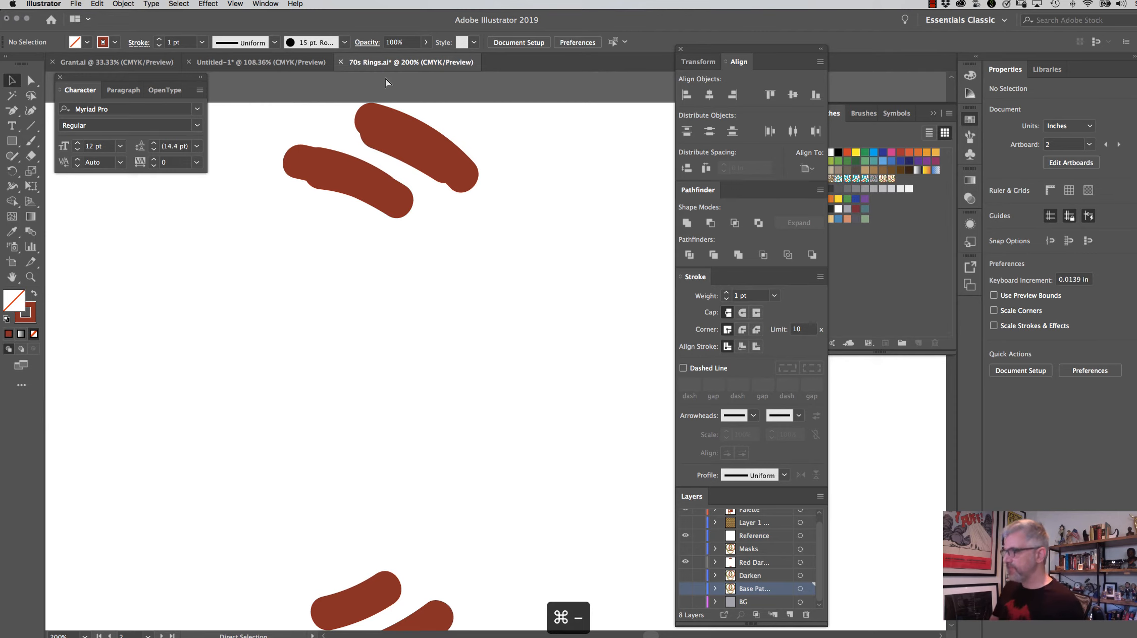
Select all the dark red brush strokes and apply a Gaussian Blur with a radius below 60 pixels, using the preview
key(super+minus)
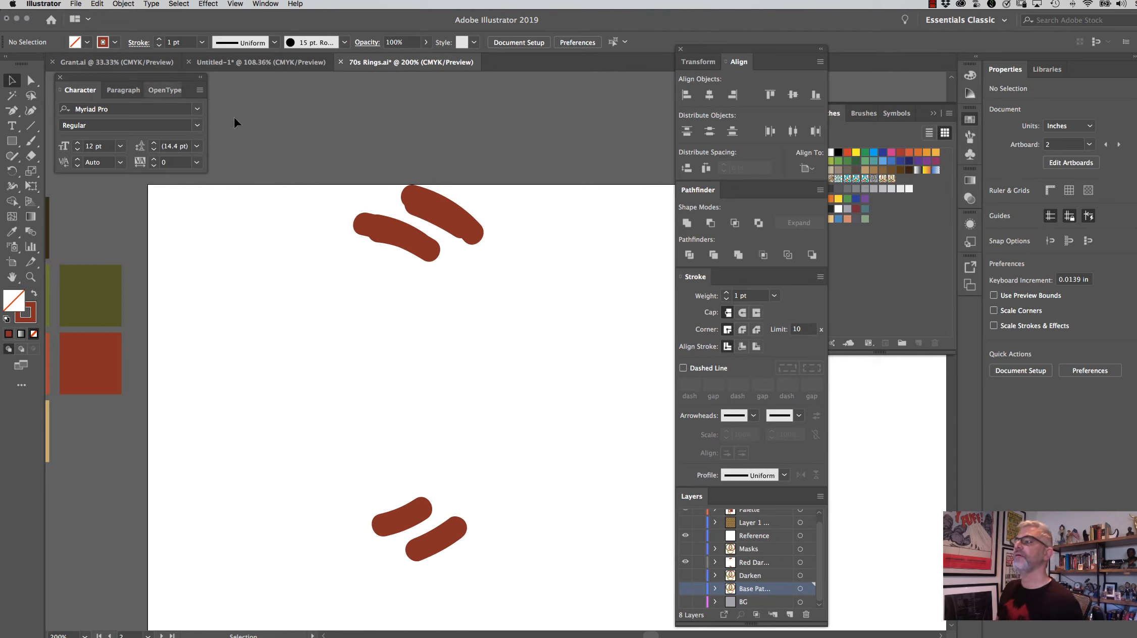
mouse_move(303, 153)
mouse_down()
mouse_move(495, 538)
mouse_move(529, 526)
mouse_up()
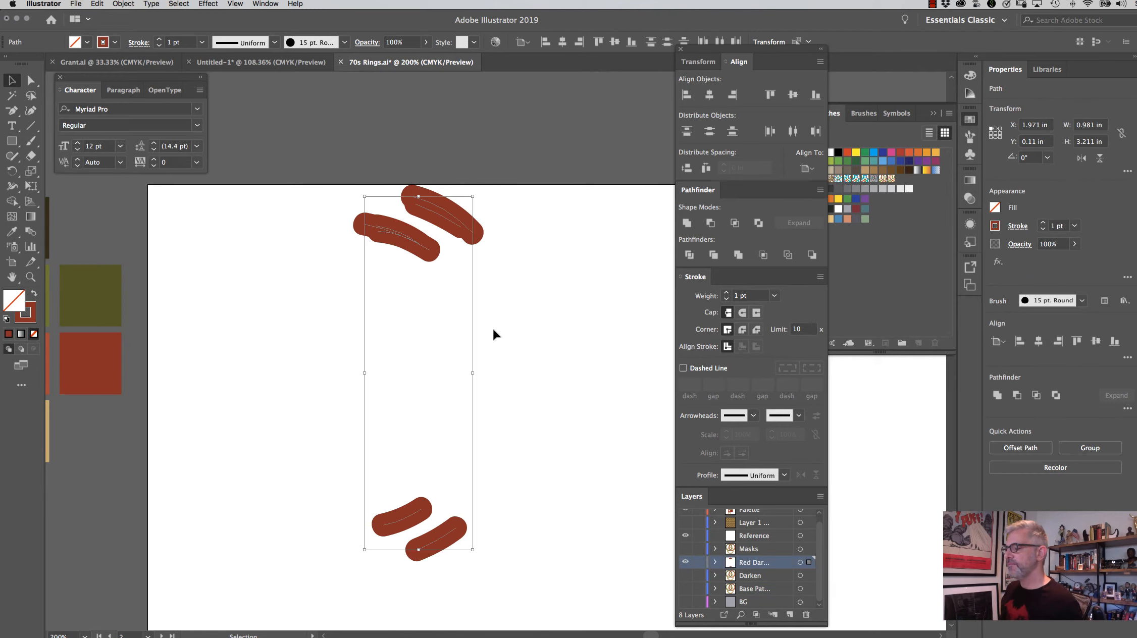
click(206, 5)
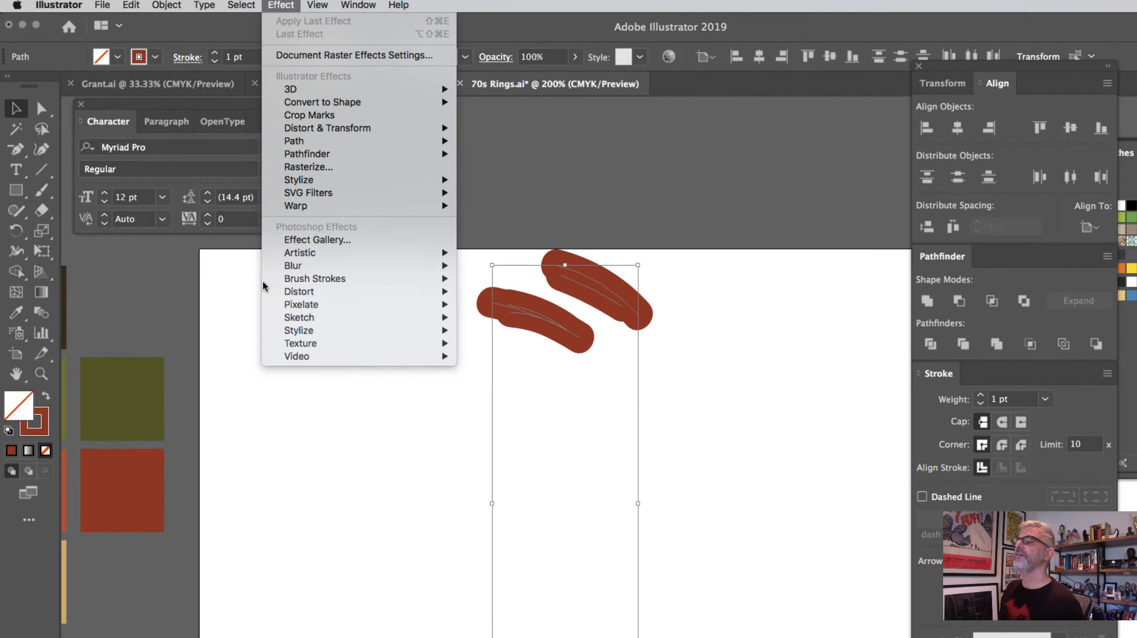
mouse_move(219, 201)
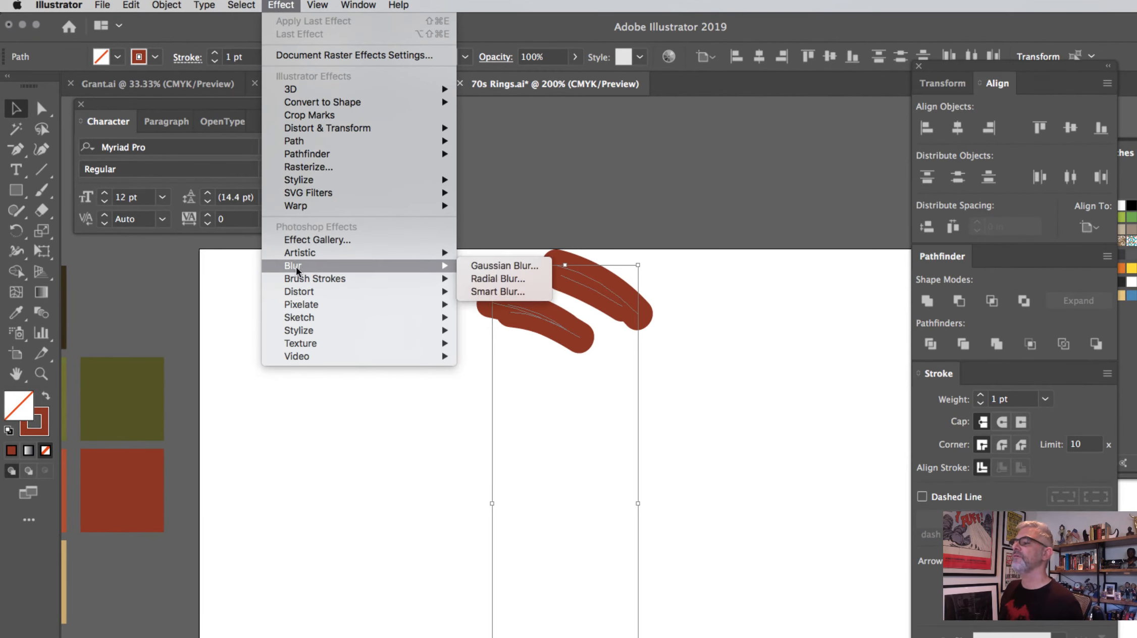
click(536, 266)
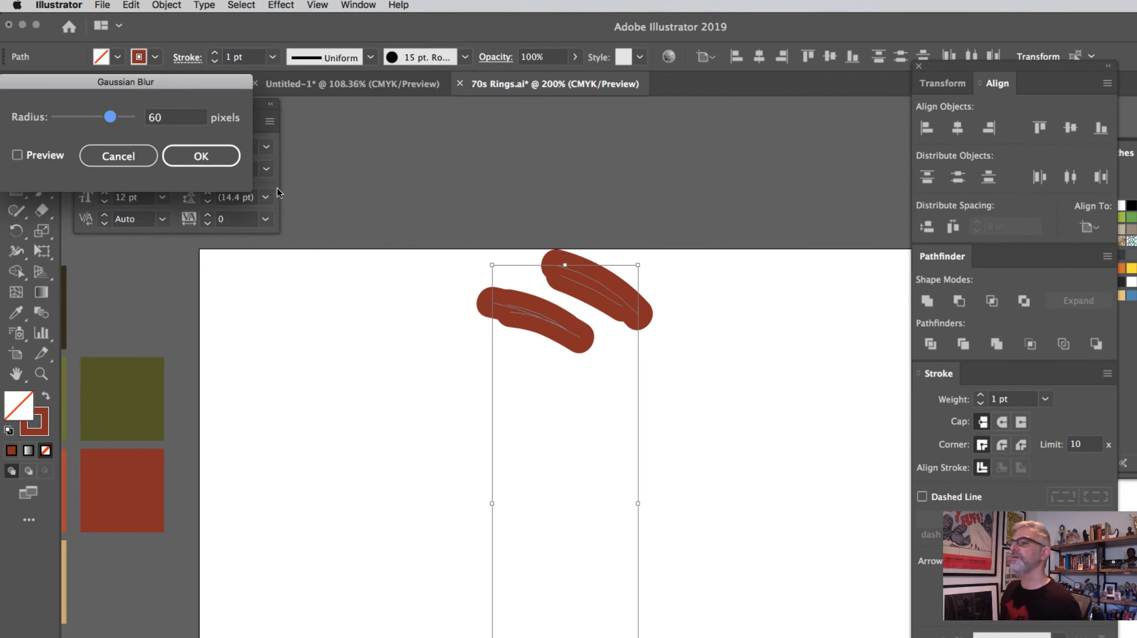
click(52, 151)
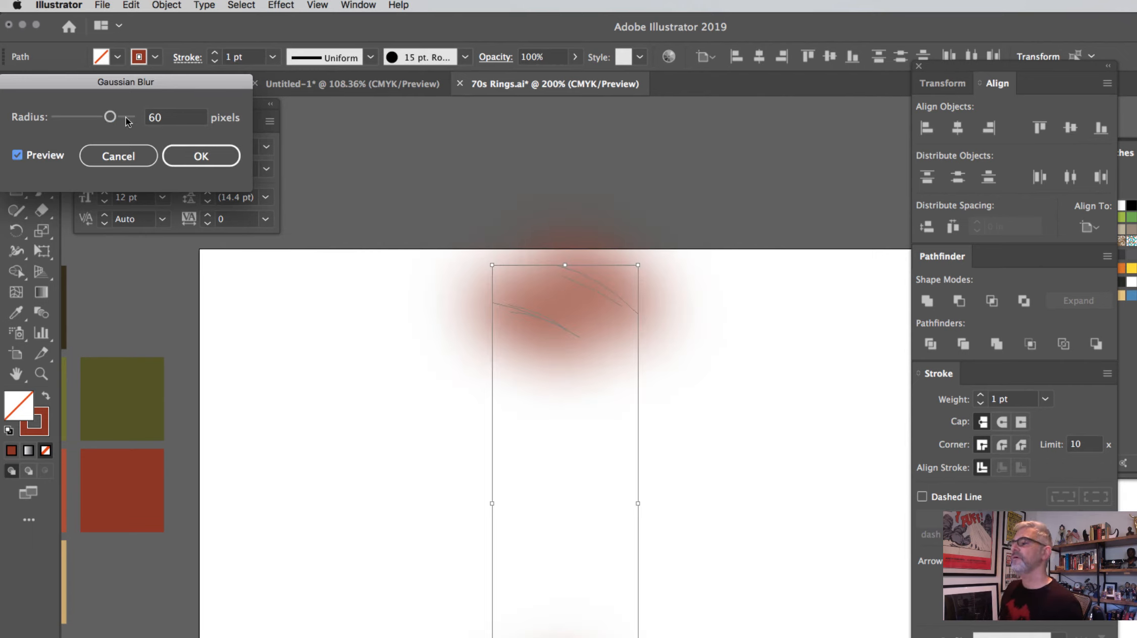
mouse_move(103, 120)
mouse_down()
mouse_move(84, 120)
mouse_move(92, 121)
mouse_up()
click(225, 154)
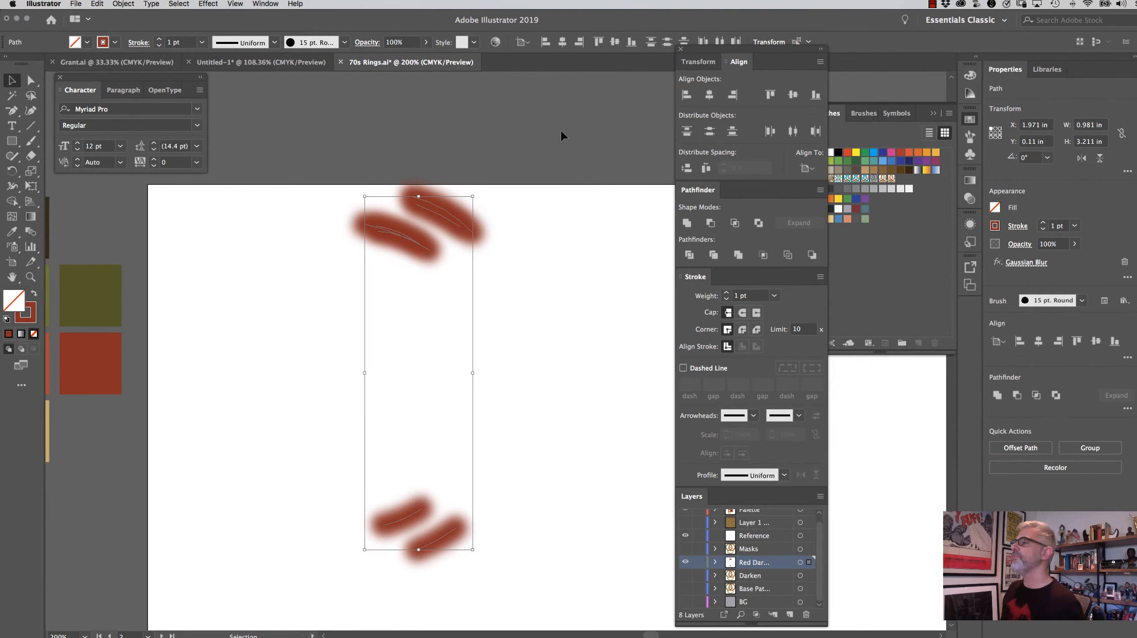
Float the Transparency settings beside the artwork and set the blurred strokes' blending mode to Multiply
click(969, 198)
drag(861, 174, 153, 248)
click(177, 271)
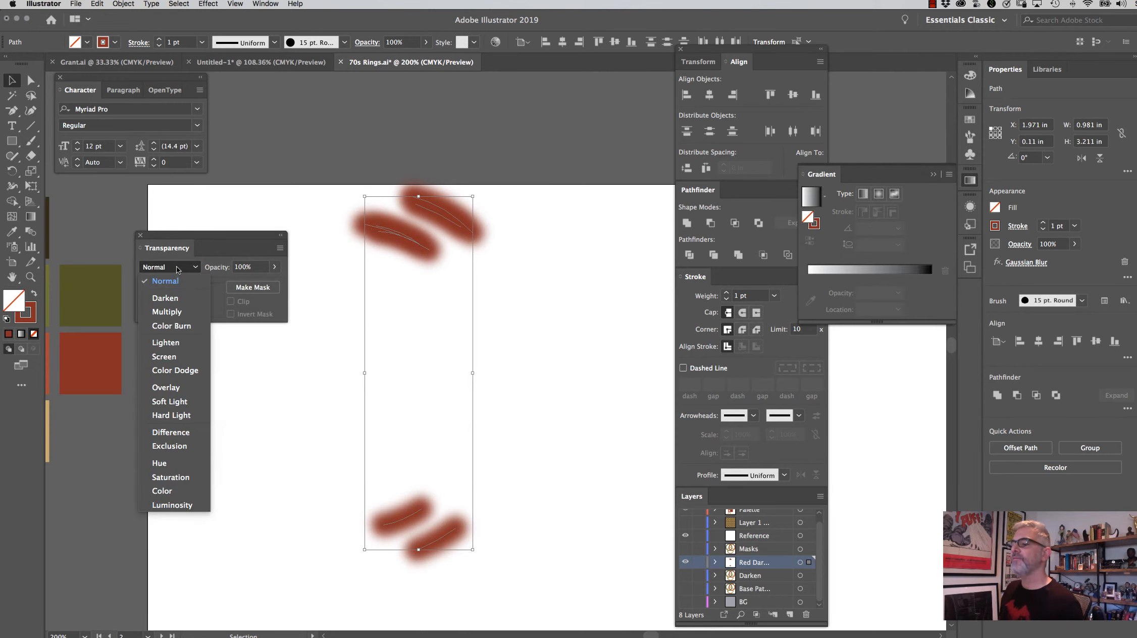
click(182, 310)
Duplicate the Masks layer and rename the copy directly above Red Darken as Red Masks
drag(750, 549, 790, 614)
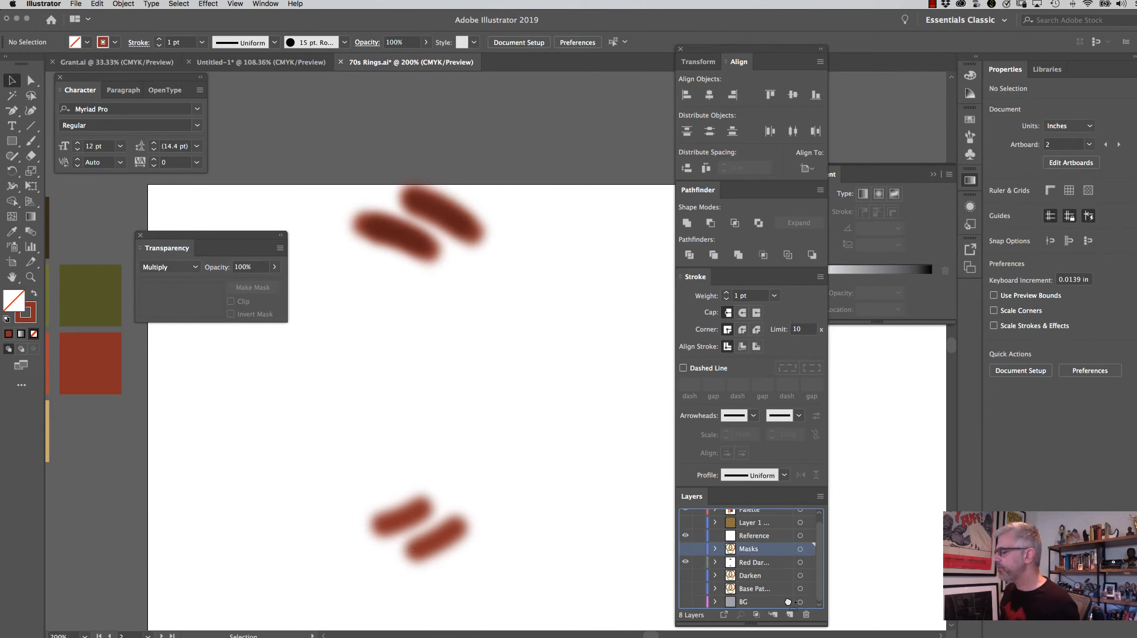
double_click(748, 563)
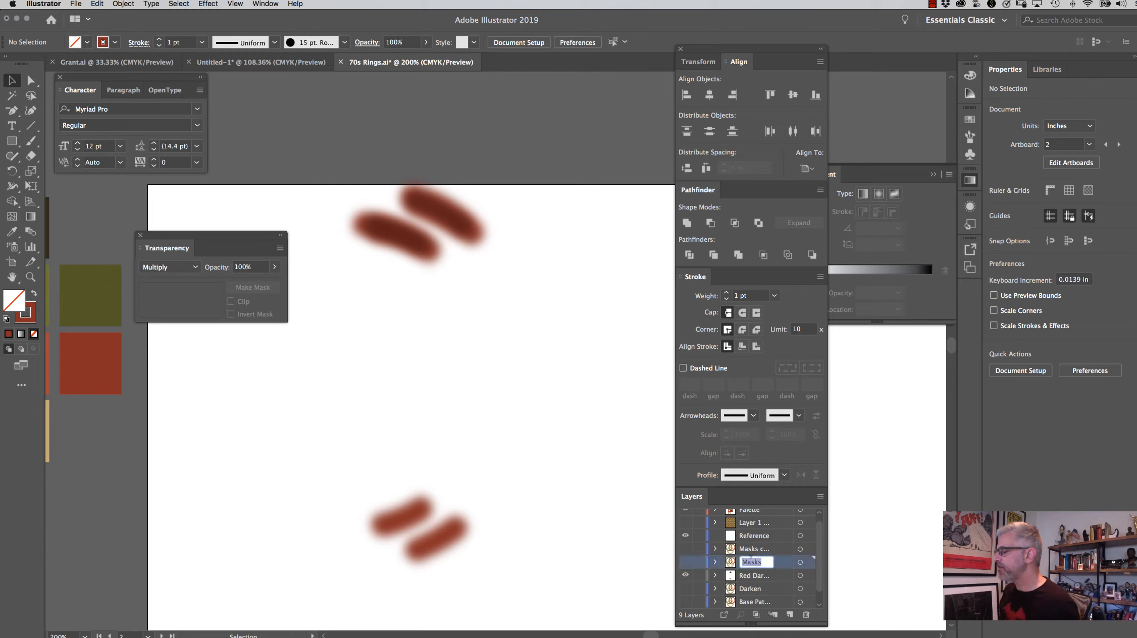
text(R)
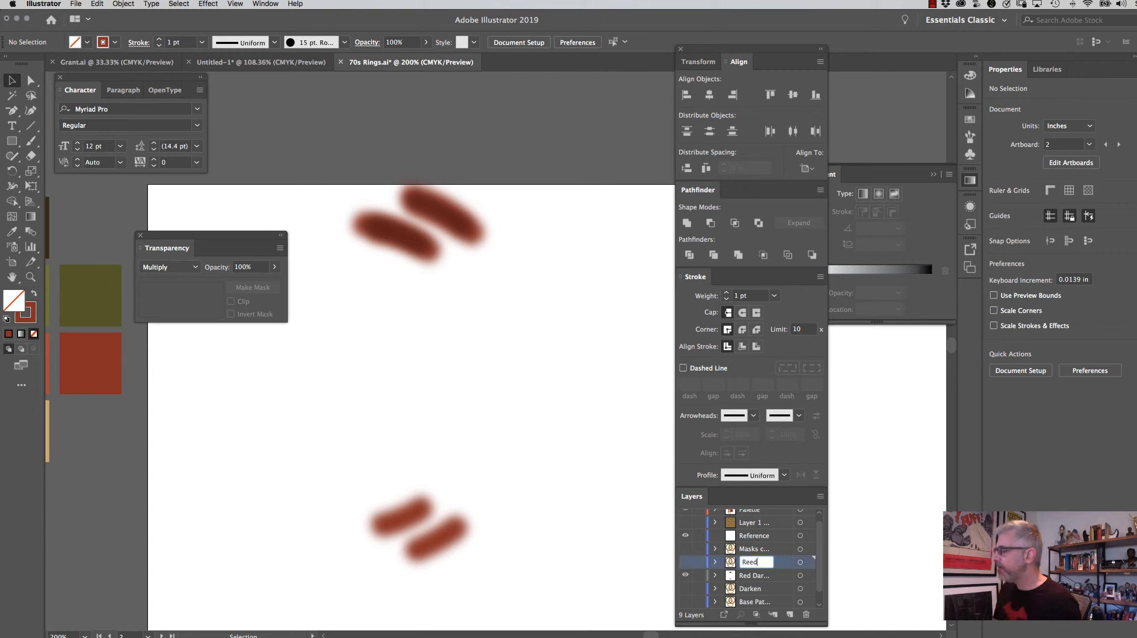
text(ed Masks)
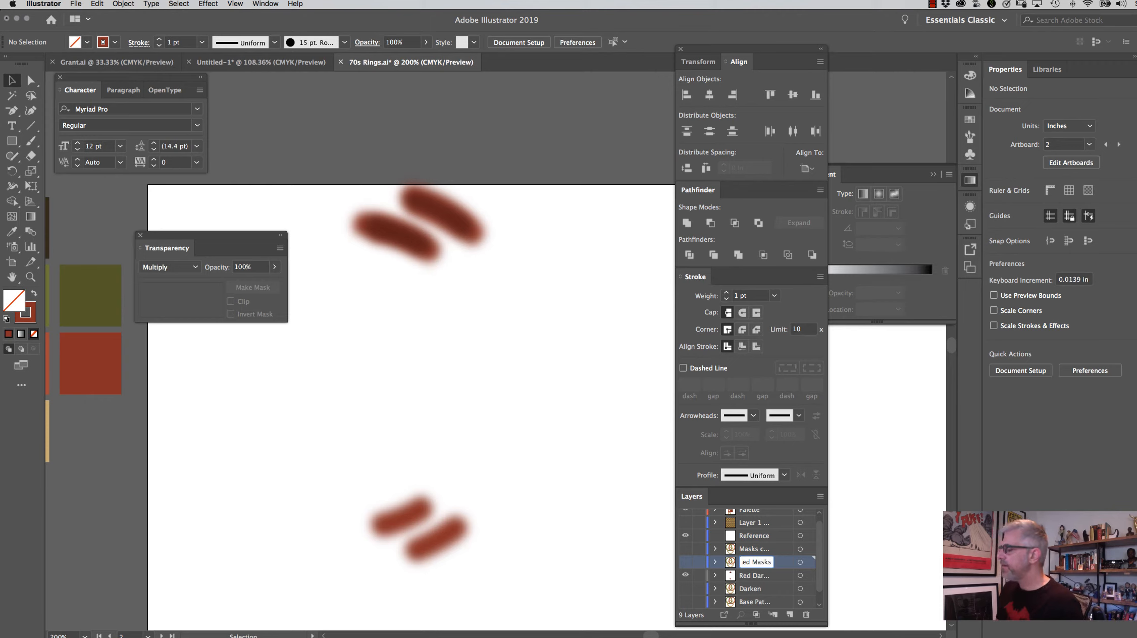
key(Return)
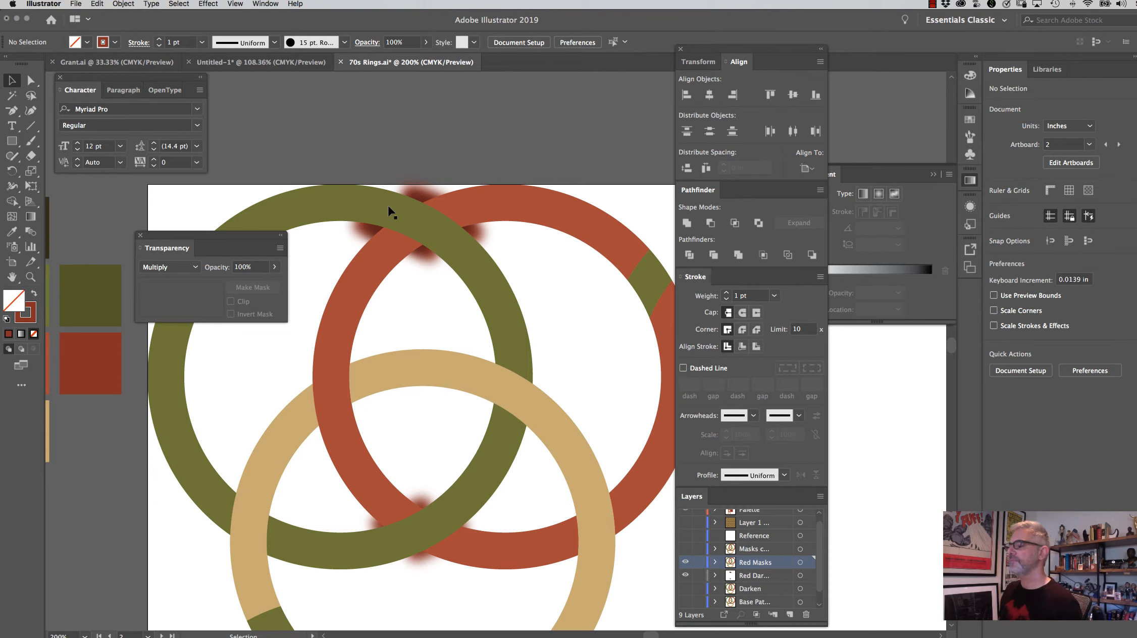
Show only the Red Masks and Red Darken artwork and delete the tan ring segments with the Group Selection tool
click(33, 81)
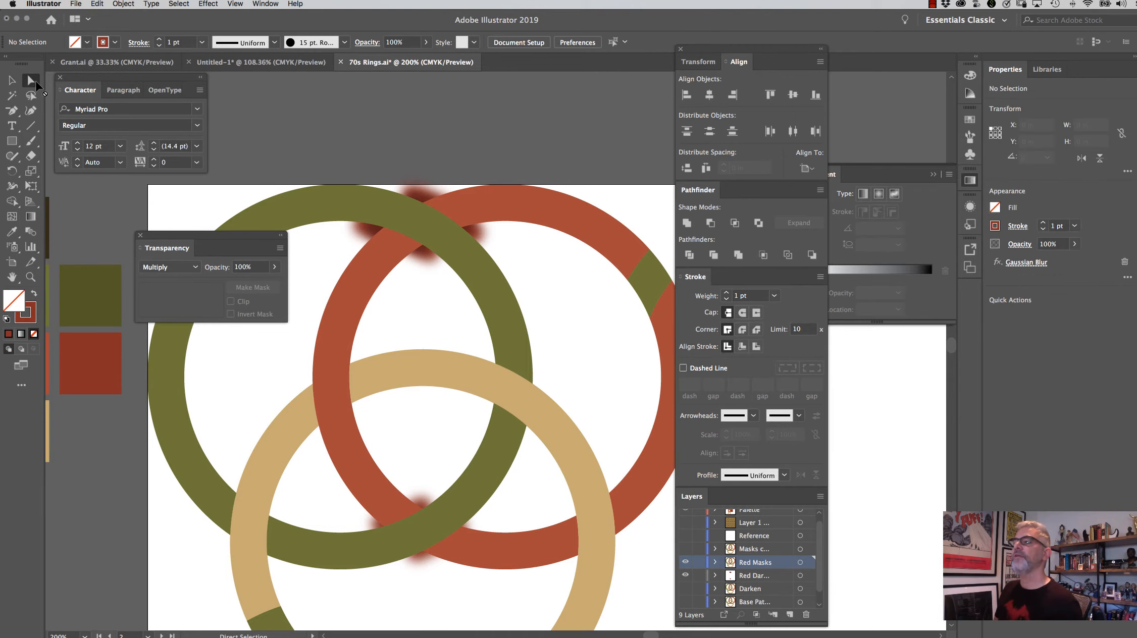
drag(30, 79, 104, 94)
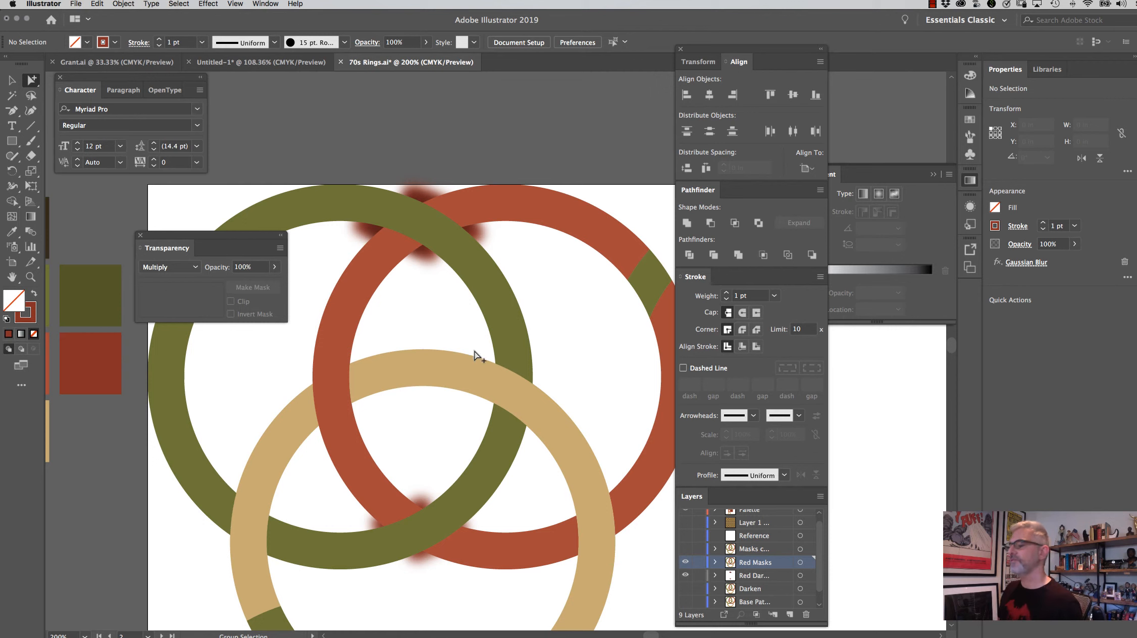
click(565, 456)
key(Delete)
click(301, 420)
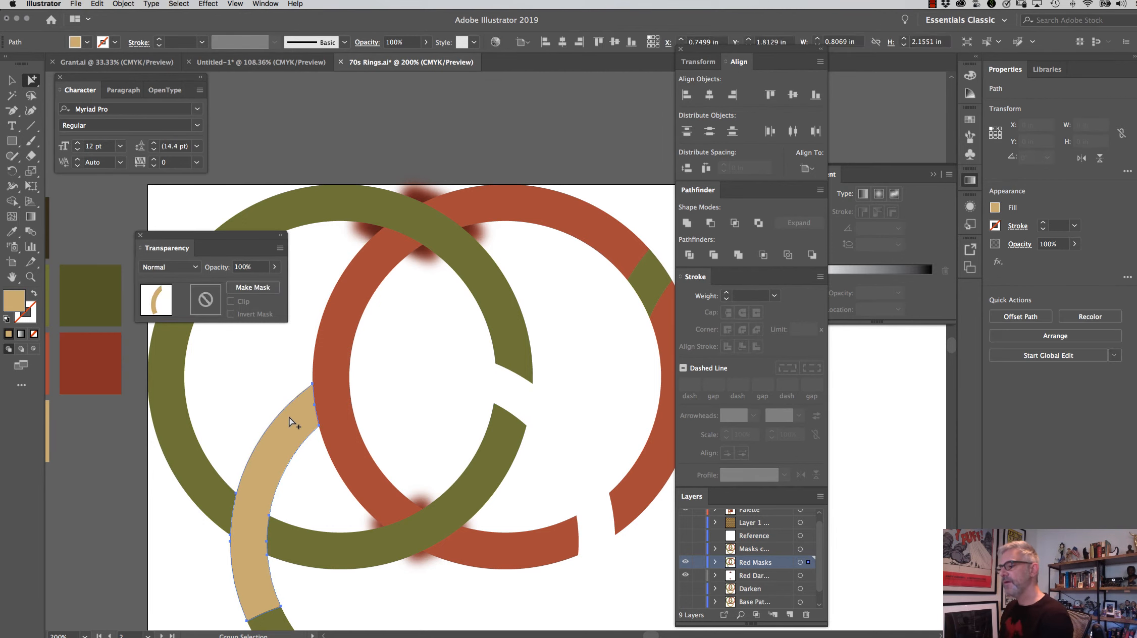
key(Delete)
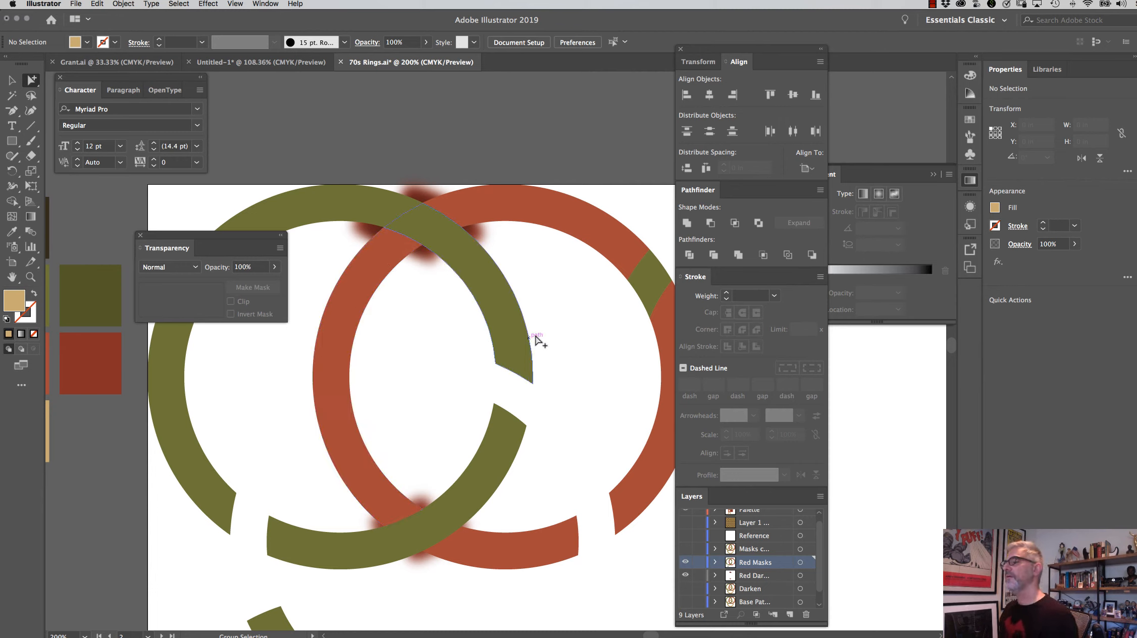
Show the BG layer, lock its gray background rectangle, and move the Transparency settings clear of the artwork
click(328, 218)
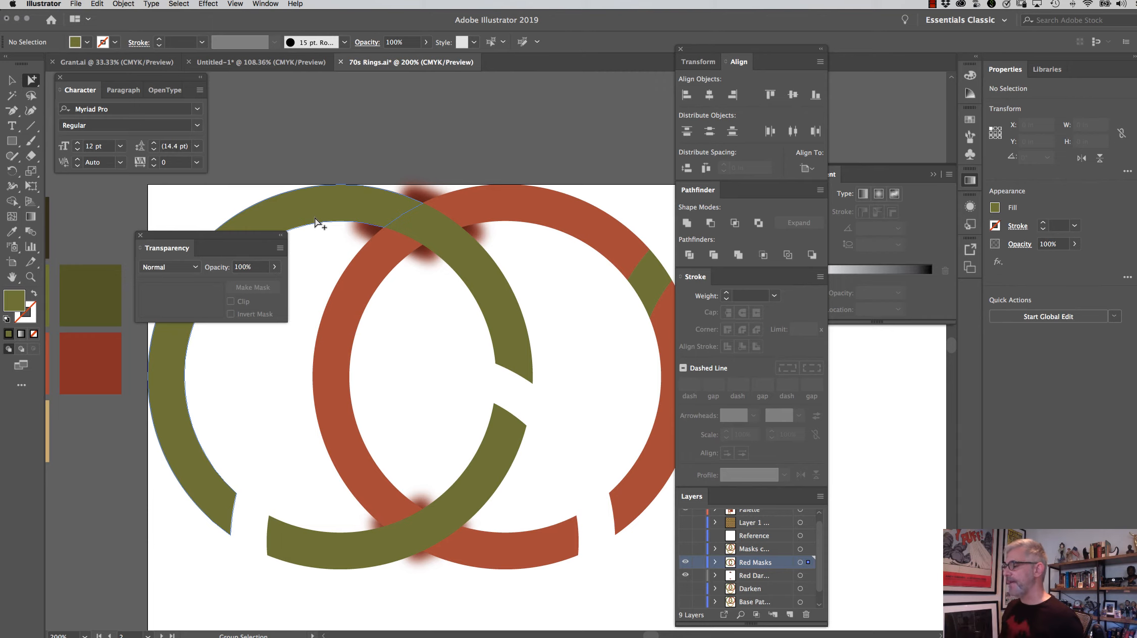
key(cmd+minus)
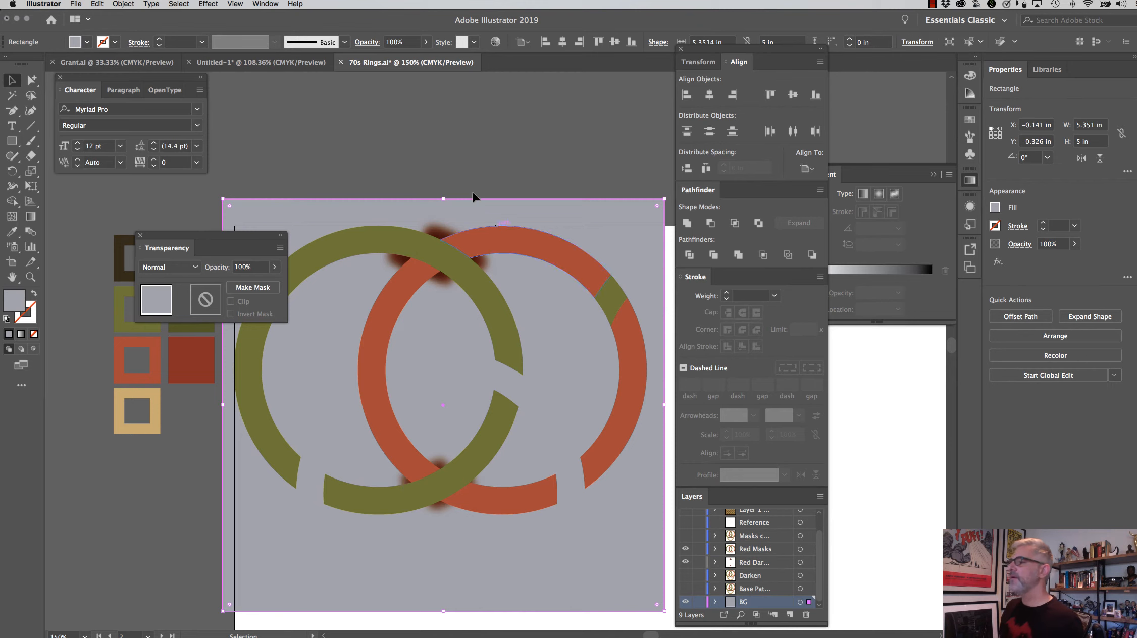
click(476, 186)
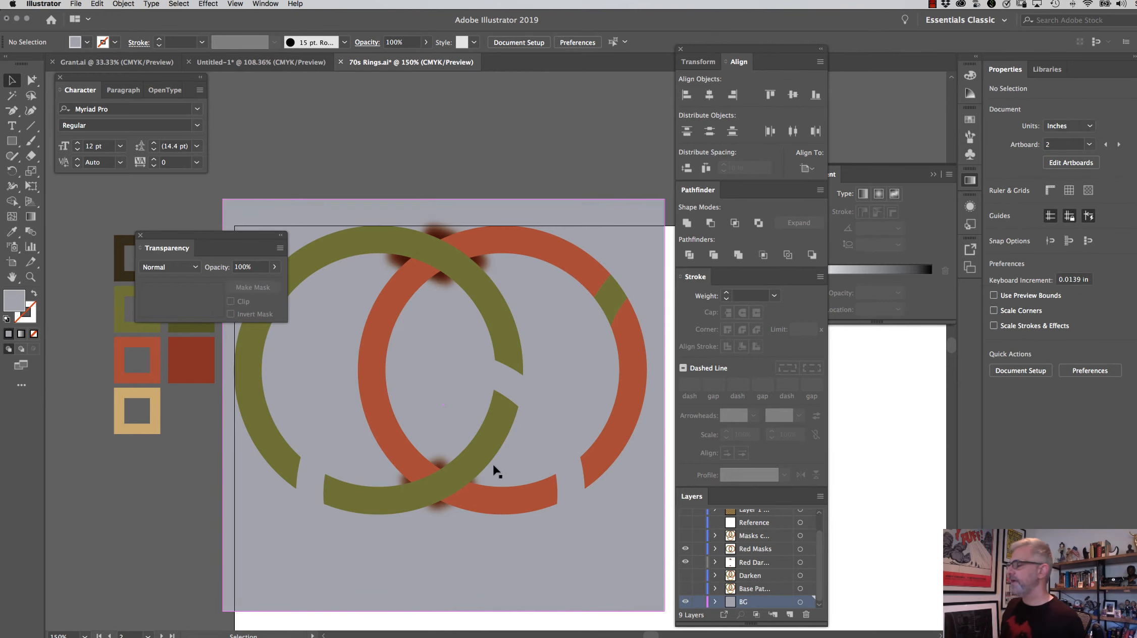
click(448, 545)
key(super+2)
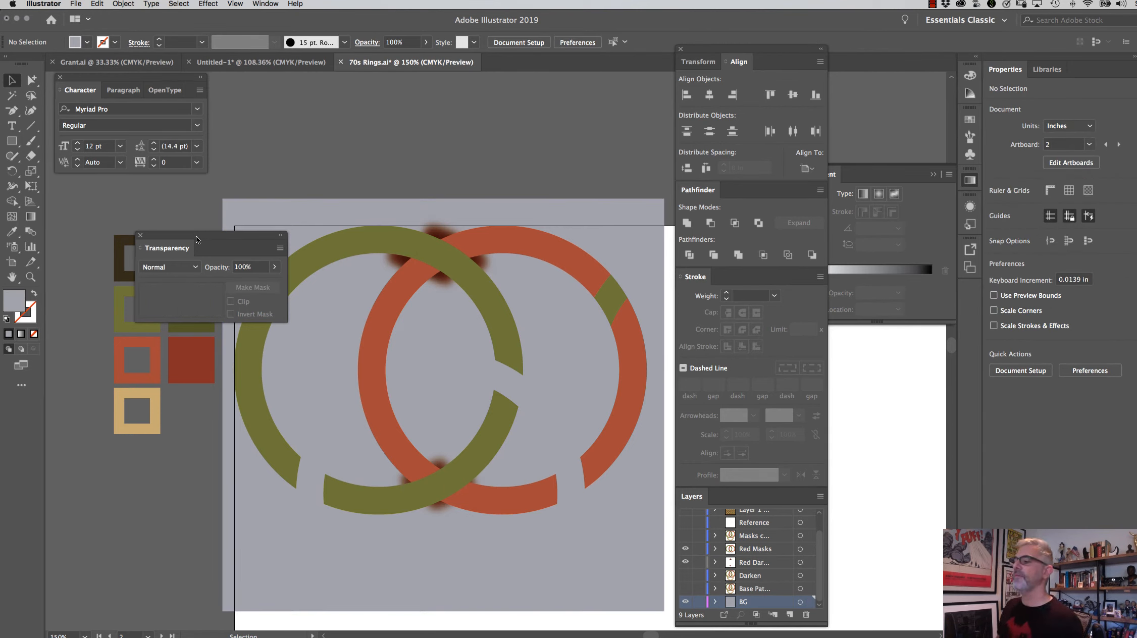
drag(196, 235, 79, 355)
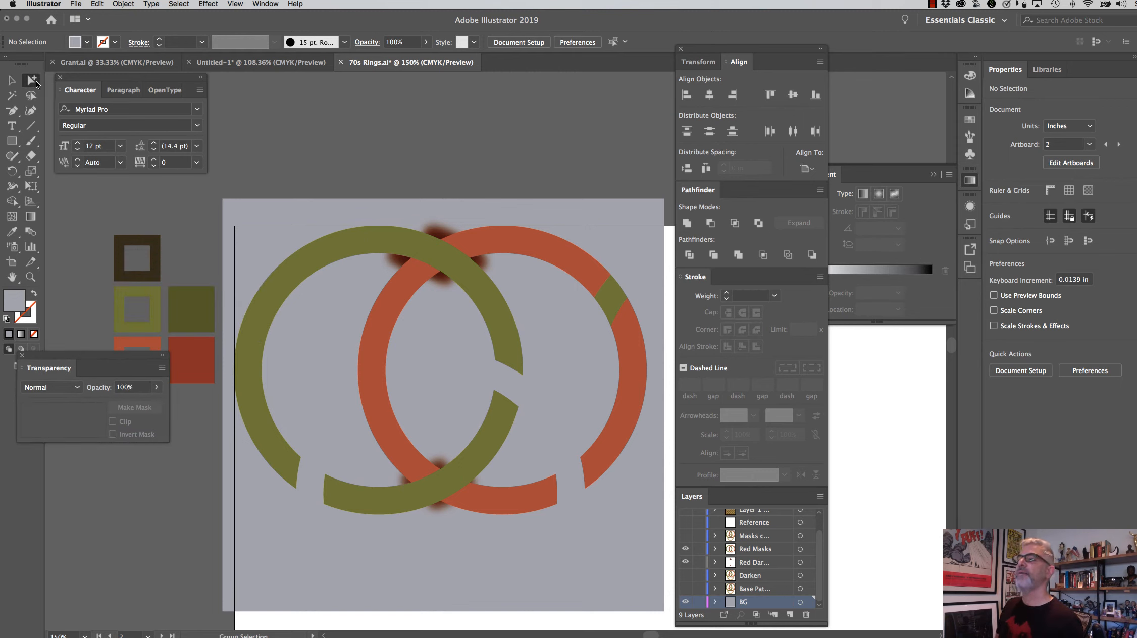
Select every green ring piece by its matching fill color and fill them with black (000000)
click(319, 253)
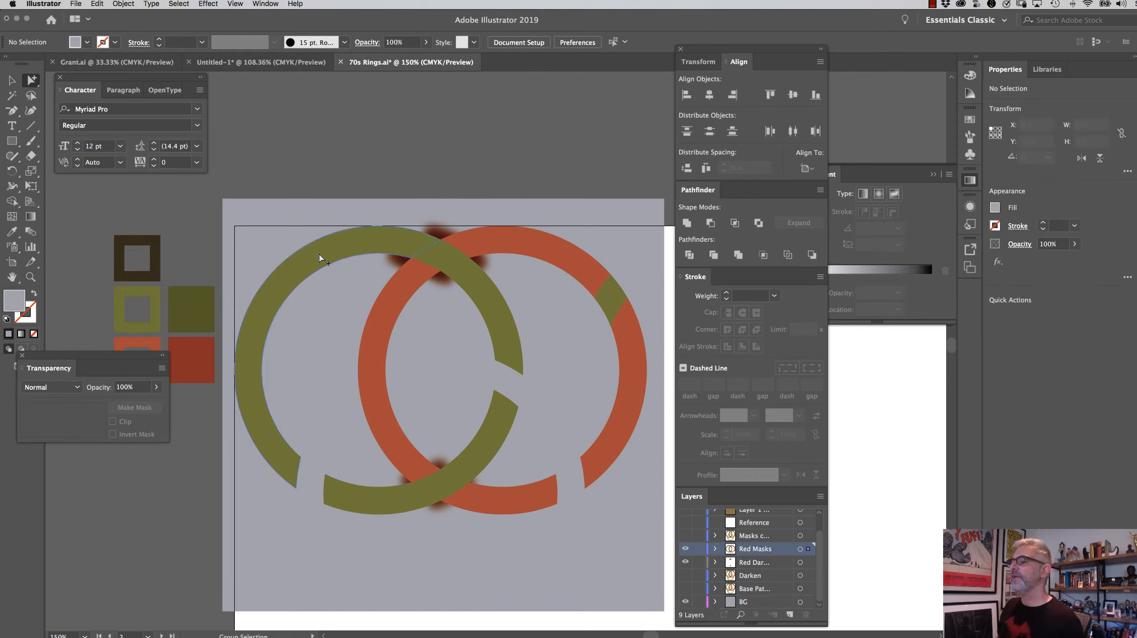
click(172, 4)
mouse_move(201, 105)
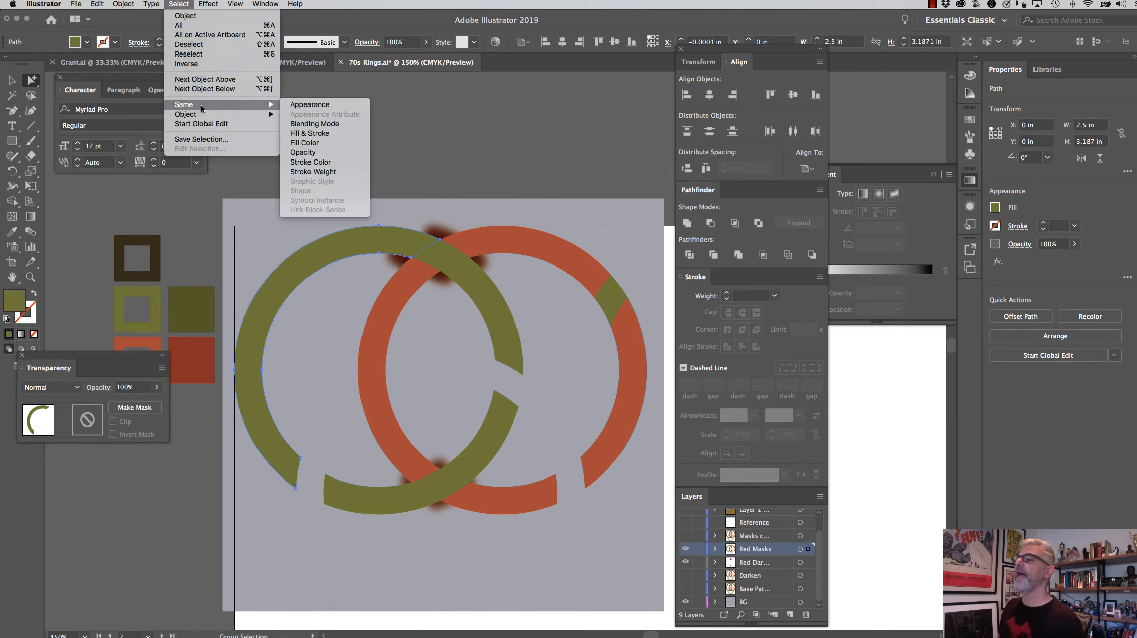
click(348, 142)
double_click(14, 302)
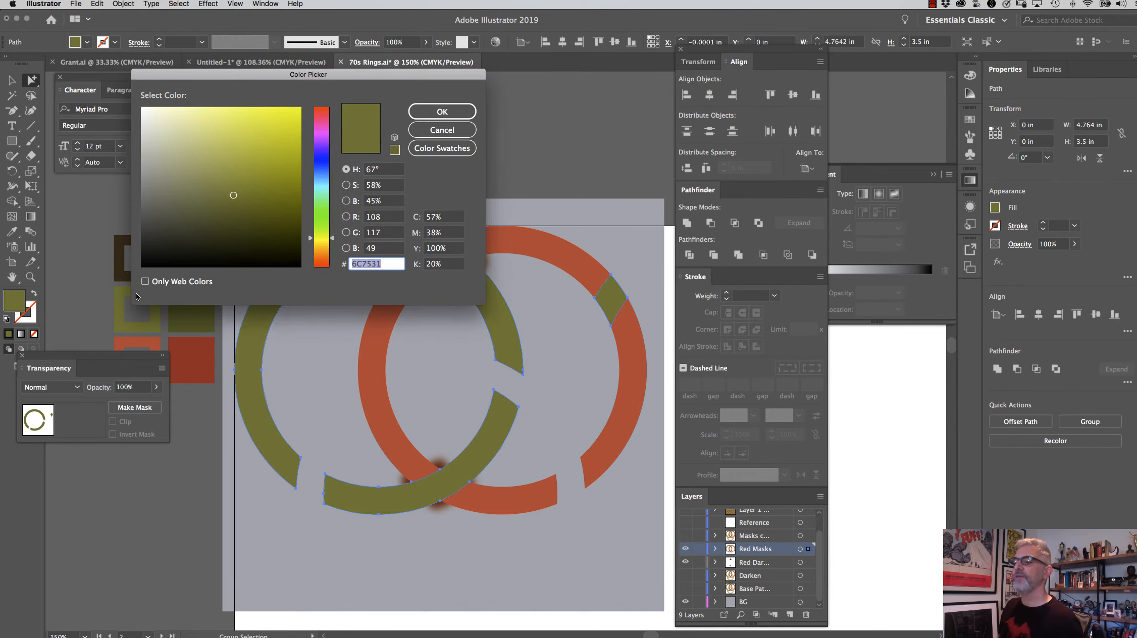
drag(218, 262, 128, 273)
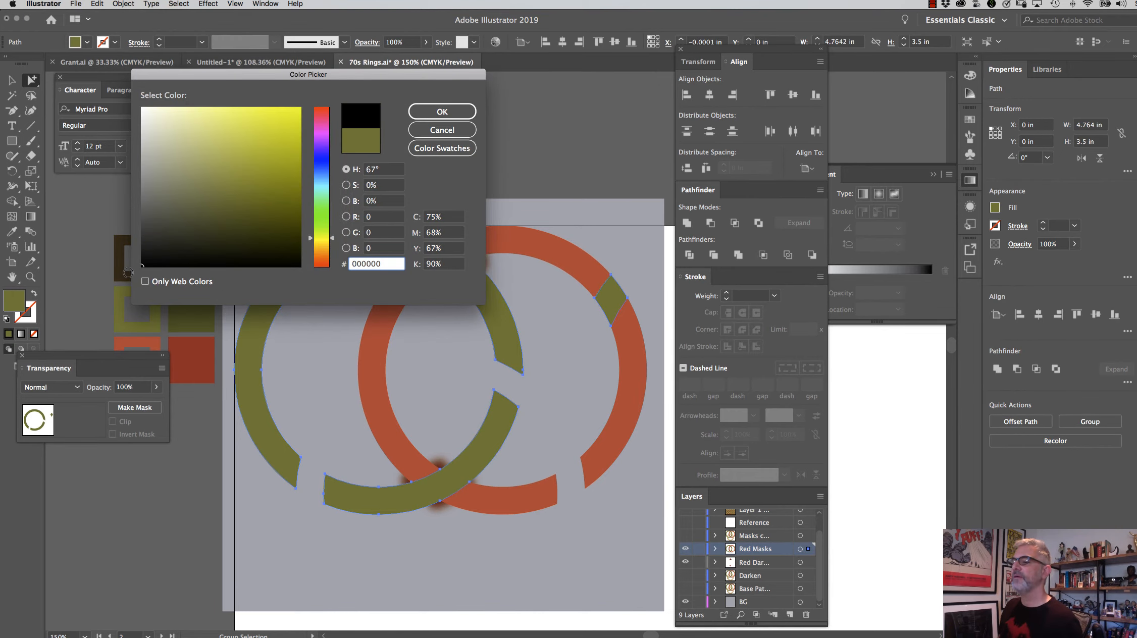
click(462, 112)
click(479, 120)
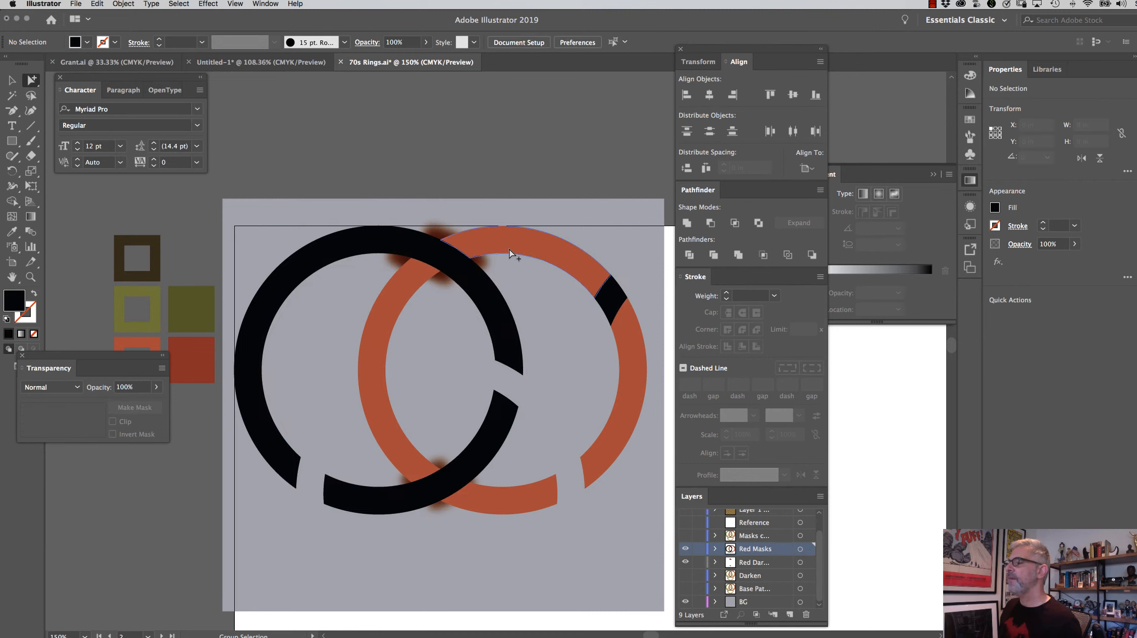
Select all the red ring segments and group them
click(508, 247)
shift+click(486, 500)
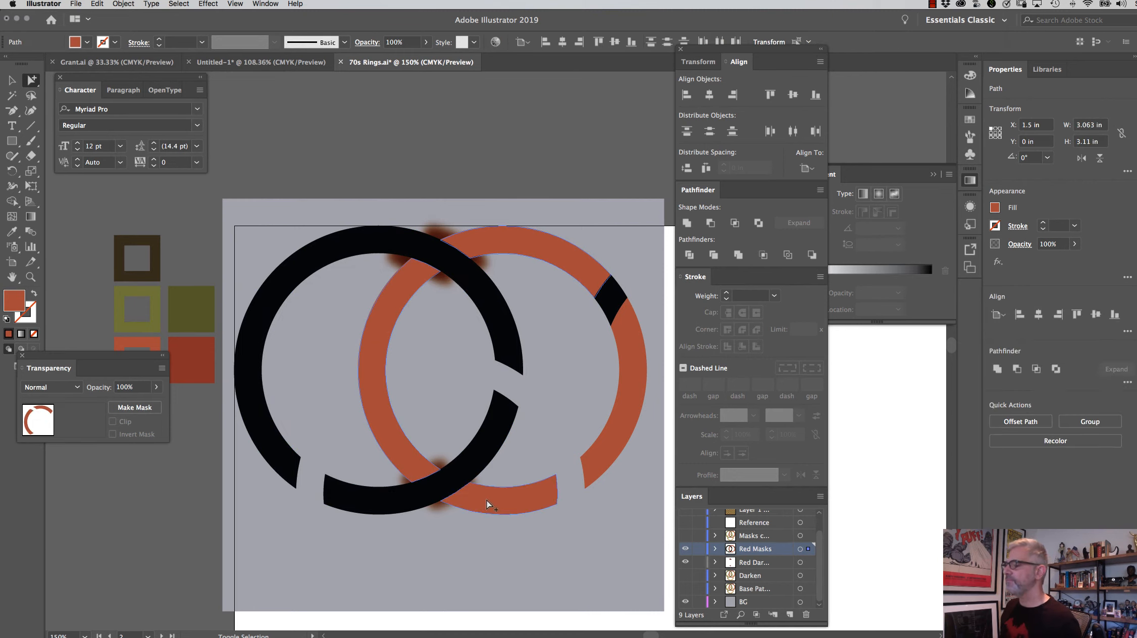
shift+click(609, 458)
key(super+g)
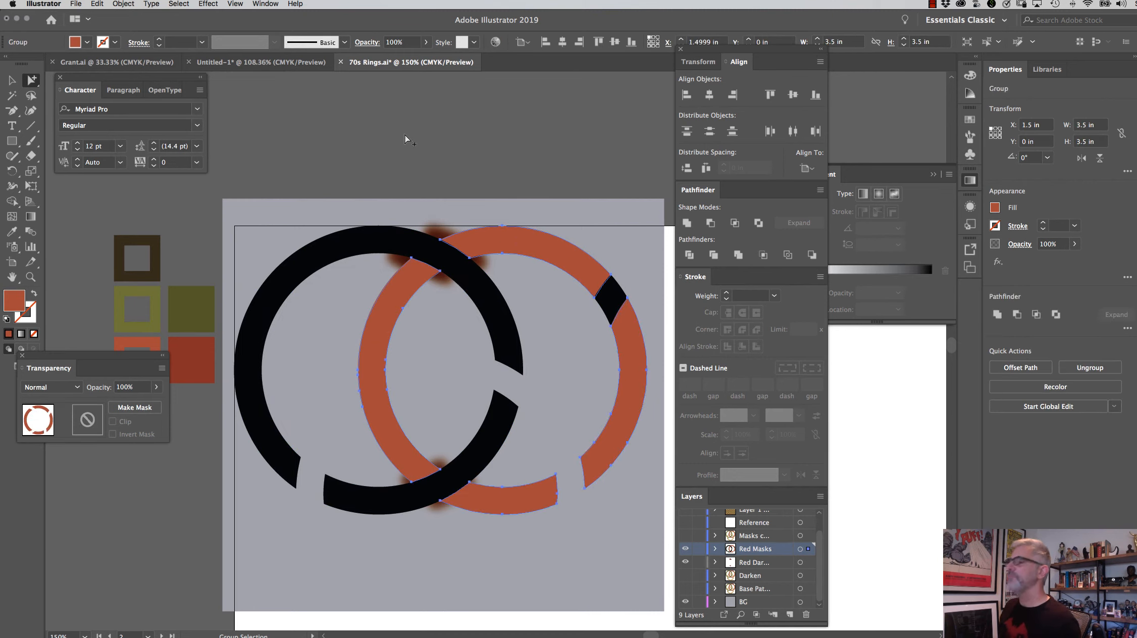
Fill the grouped red ring segments with white (FFFFFF)
click(269, 3)
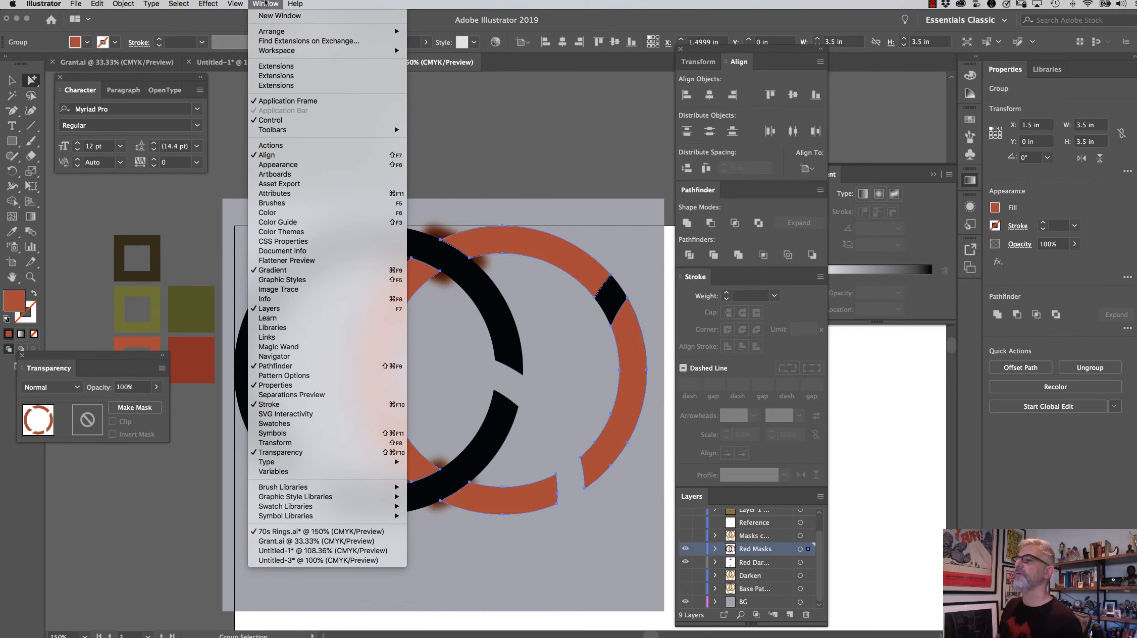
click(13, 270)
double_click(15, 301)
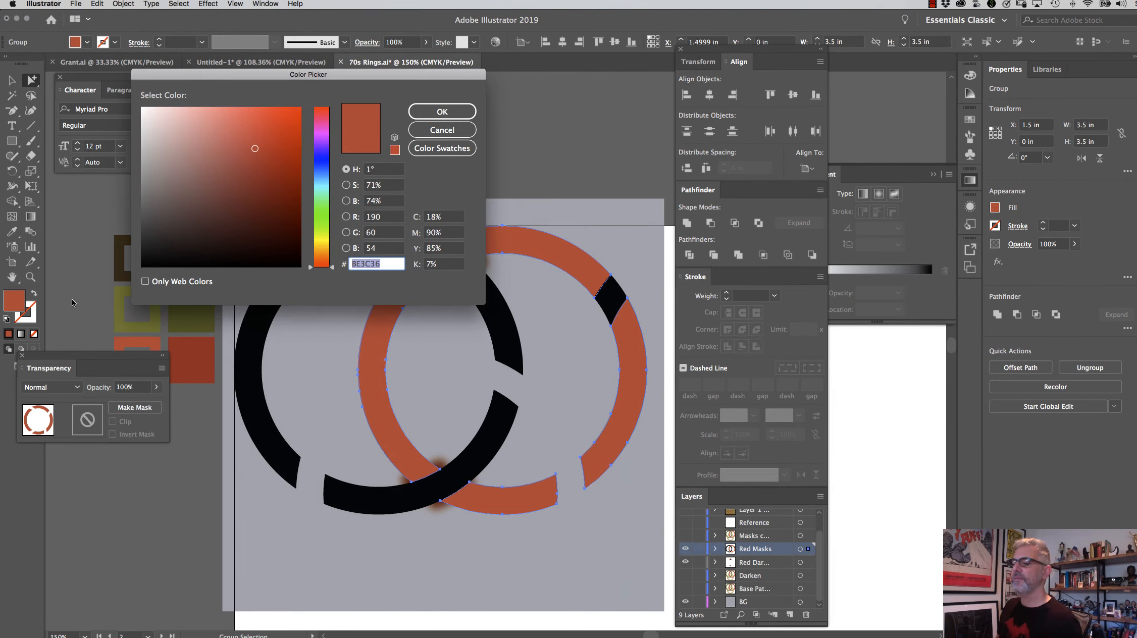
text(FFFFFF)
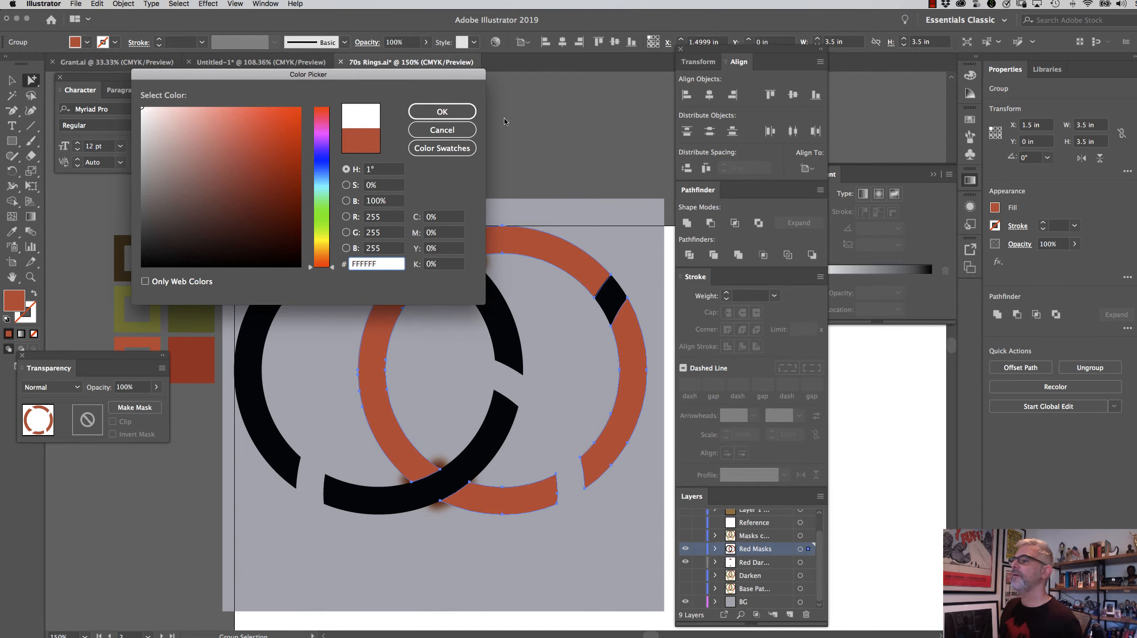
click(462, 113)
Try an opacity mask on all the selected artwork, then undo it and deselect
key(super+a)
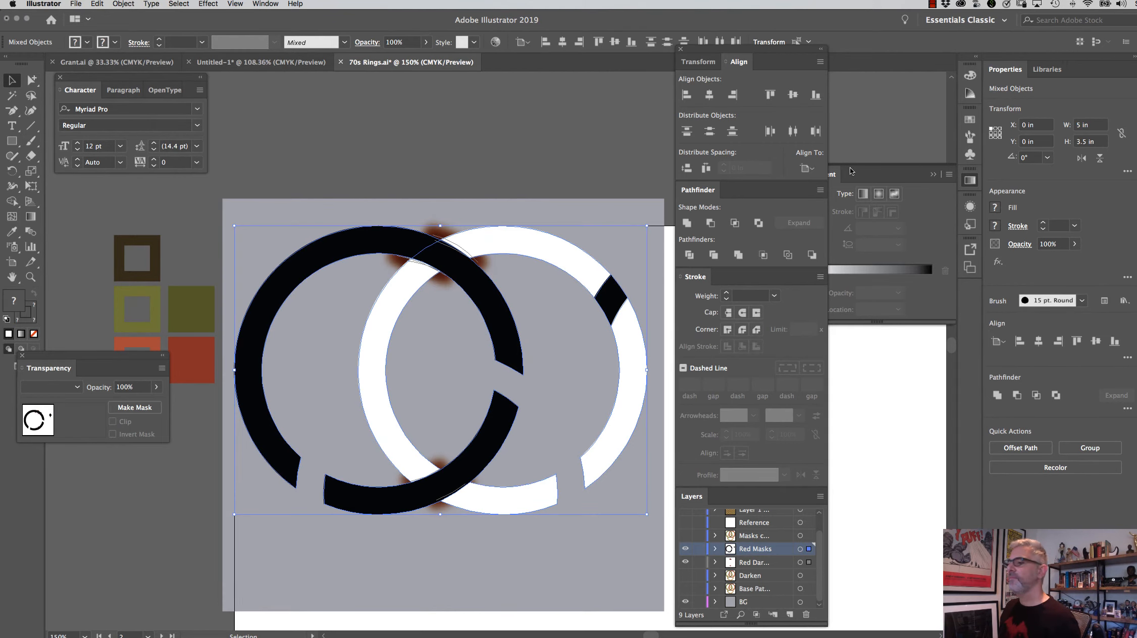
click(150, 408)
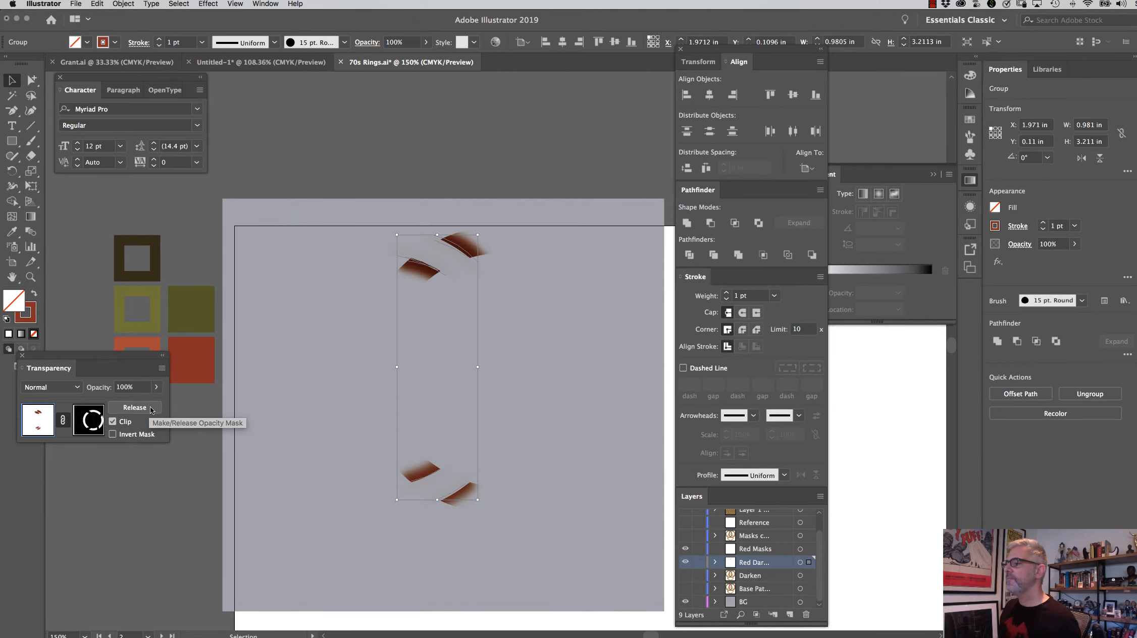
key(super+z)
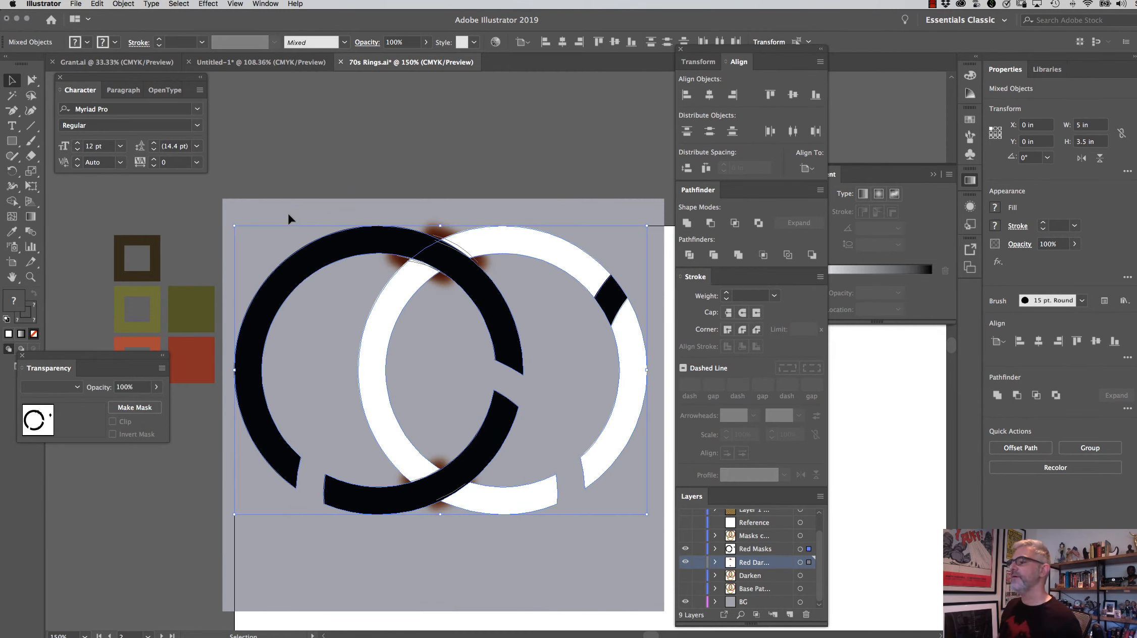
click(303, 211)
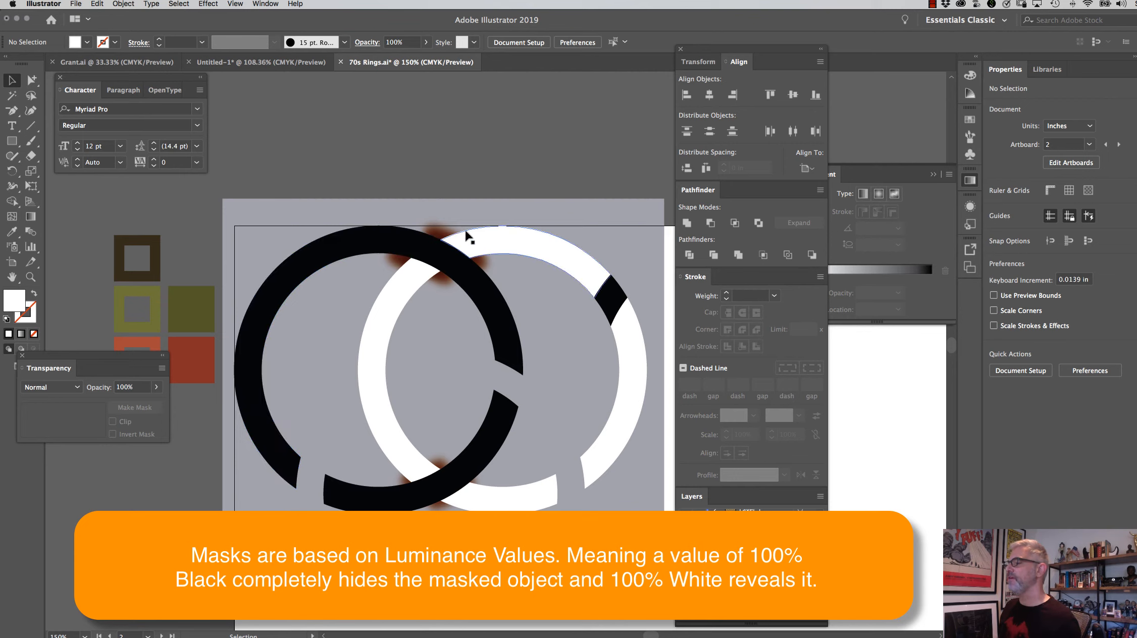
Mask the blurred red strokes with the black and white rings as an opacity mask, and show the Base Pattern layer
drag(259, 177, 668, 505)
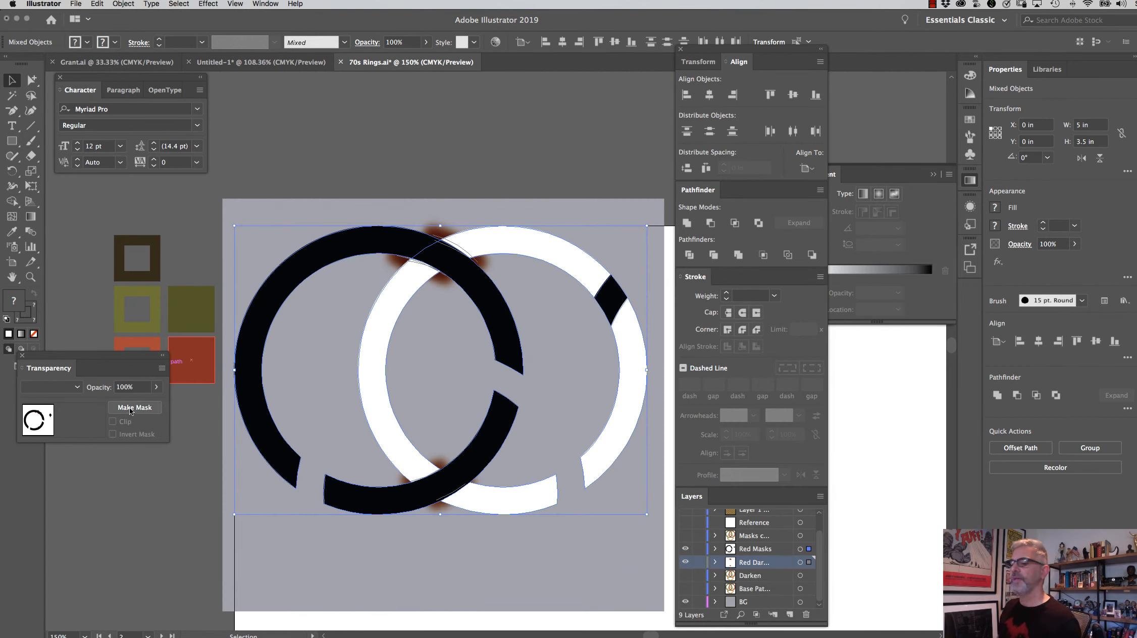
click(130, 408)
click(366, 200)
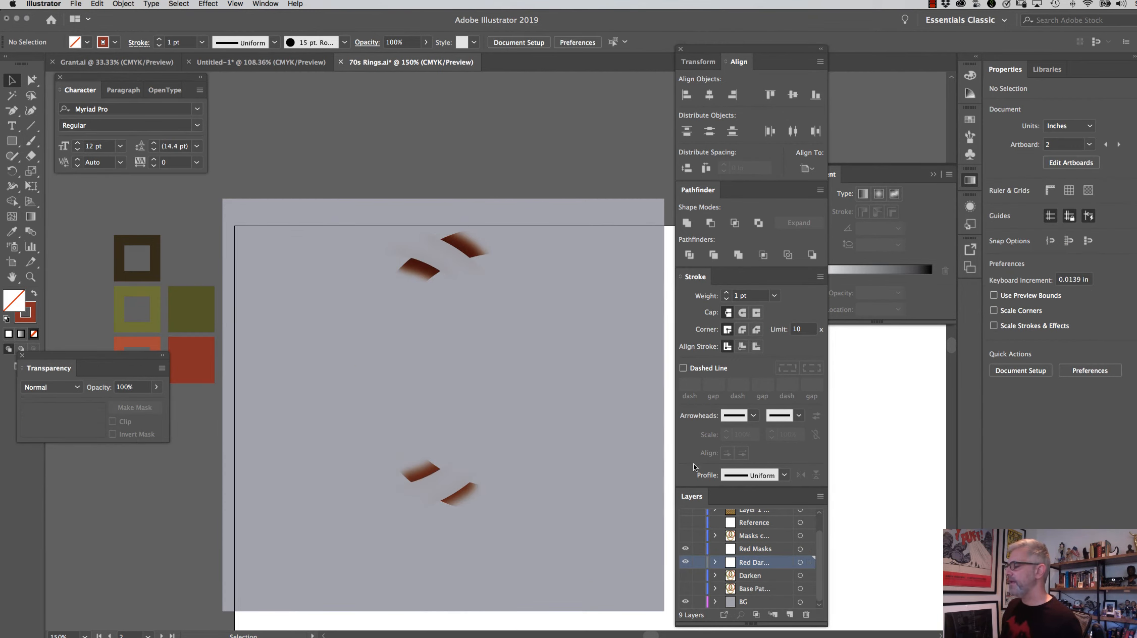
click(685, 589)
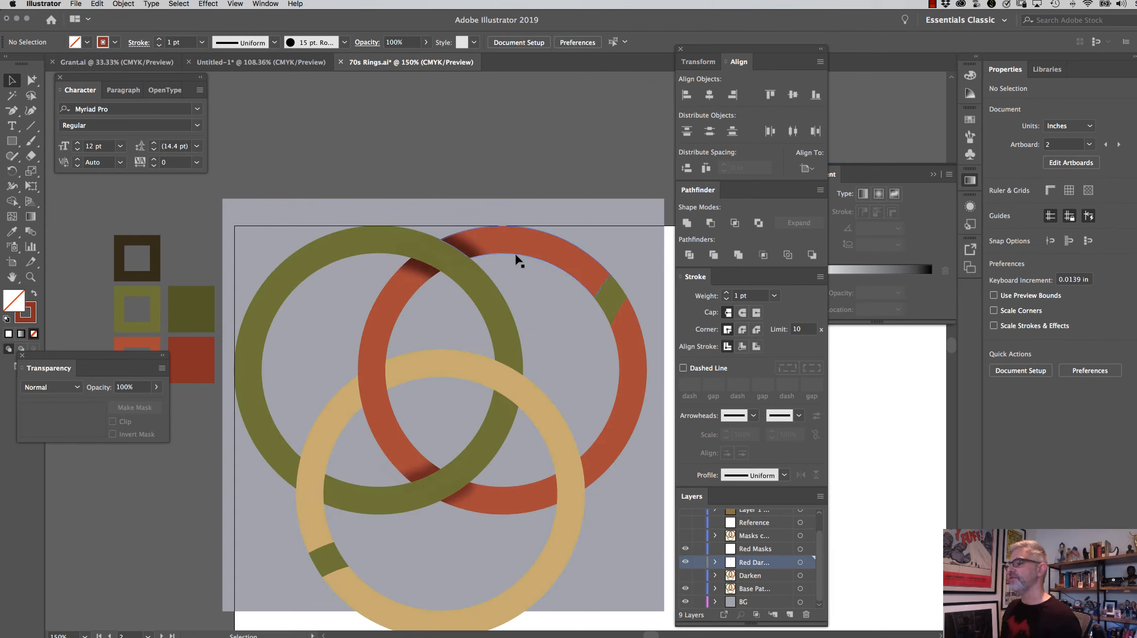
Lock the Red Masks and Base Pattern layers and set the masked red shadows' opacity to 70%
drag(279, 134, 569, 560)
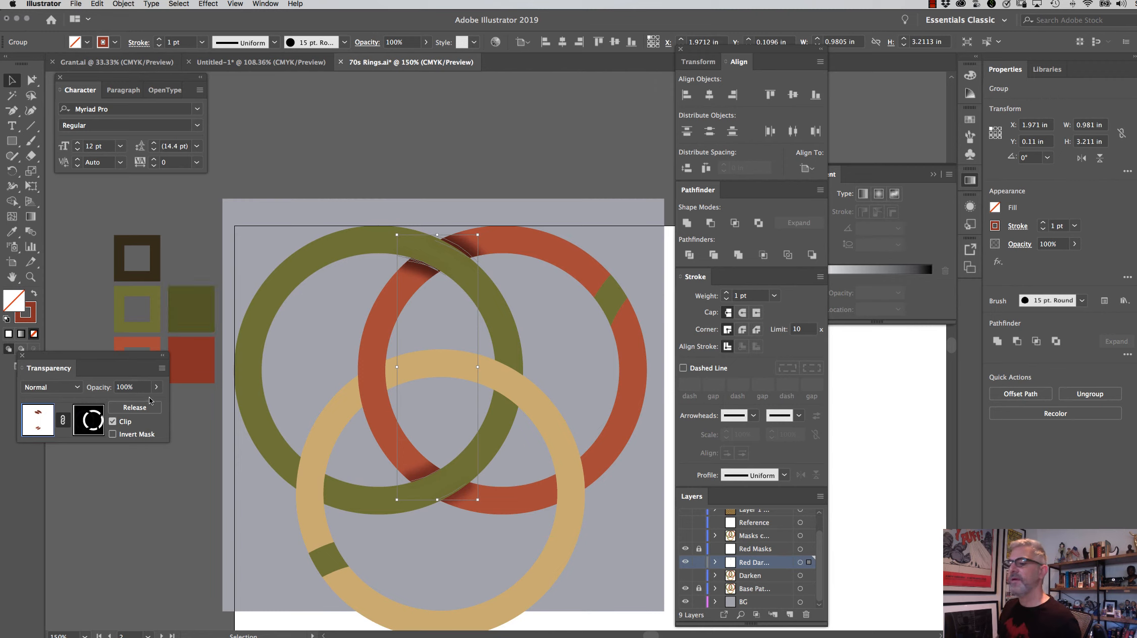
drag(156, 391, 130, 403)
click(135, 392)
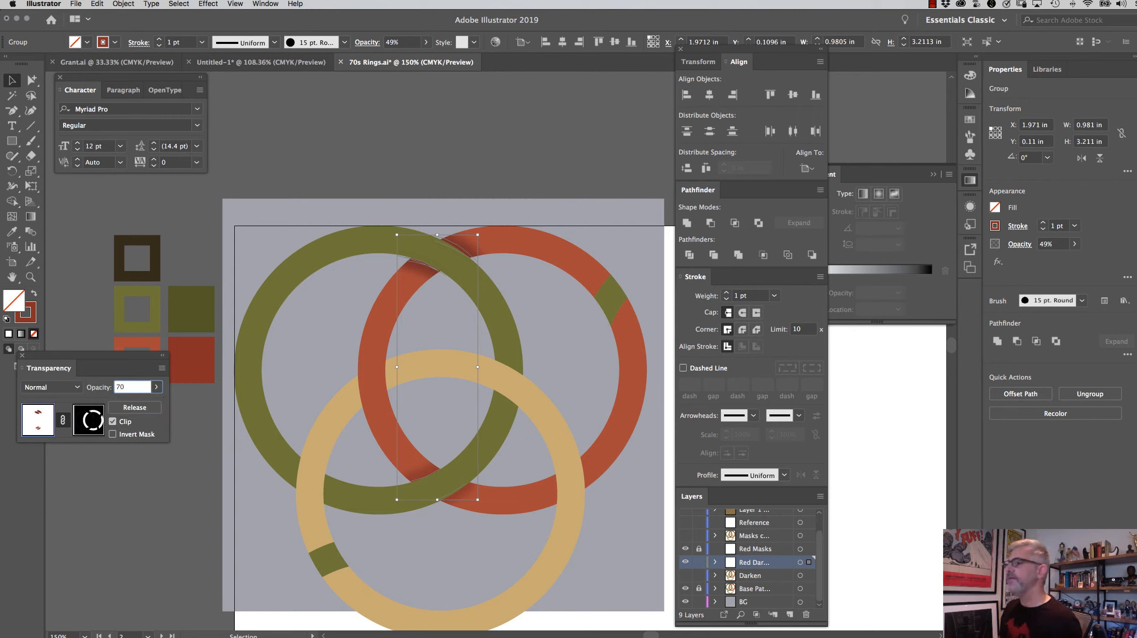
key(Return)
click(462, 182)
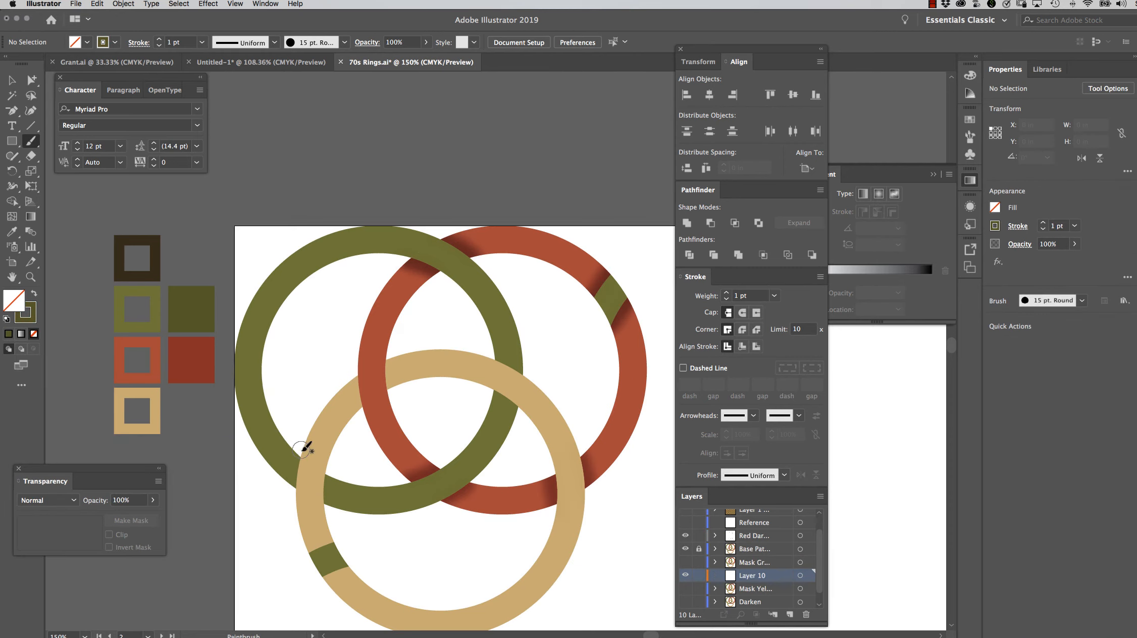
Paint dark green brush strokes along both sides of the tan ring where it crosses the green ring
drag(301, 444, 290, 525)
drag(330, 457, 324, 493)
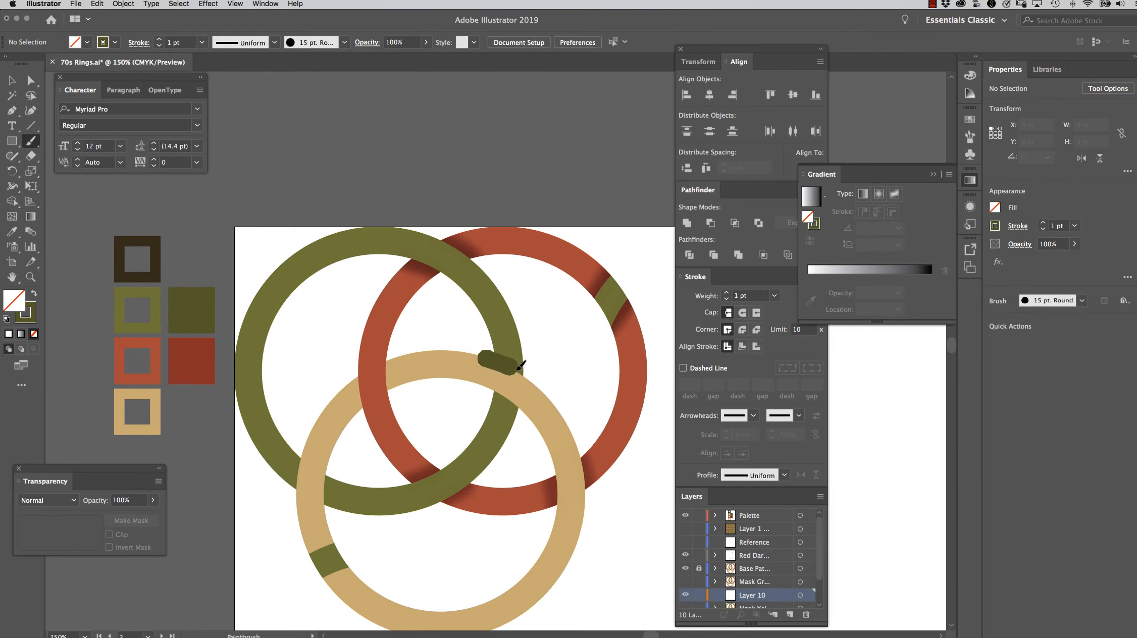
drag(517, 369, 529, 379)
drag(482, 390, 535, 422)
drag(326, 473, 324, 507)
drag(301, 451, 292, 496)
Apply a Gaussian Blur and Multiply blending to the dark green strokes, with the Red Darken layer locked
key(v)
drag(590, 369, 277, 522)
click(698, 555)
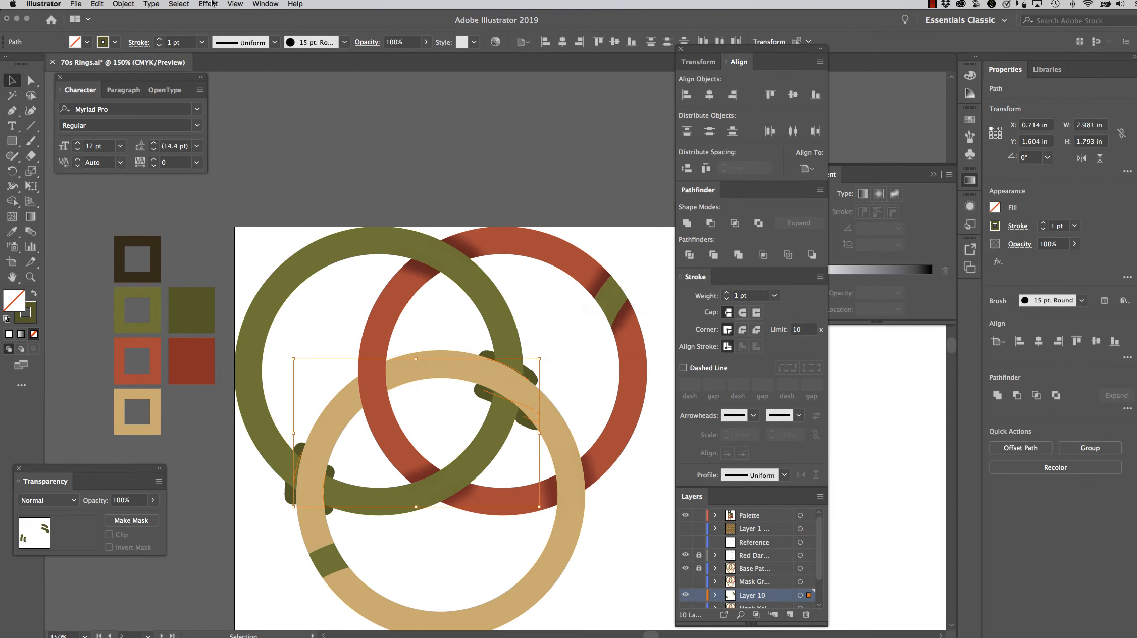
click(208, 5)
click(690, 345)
mouse_move(223, 195)
click(371, 196)
click(161, 118)
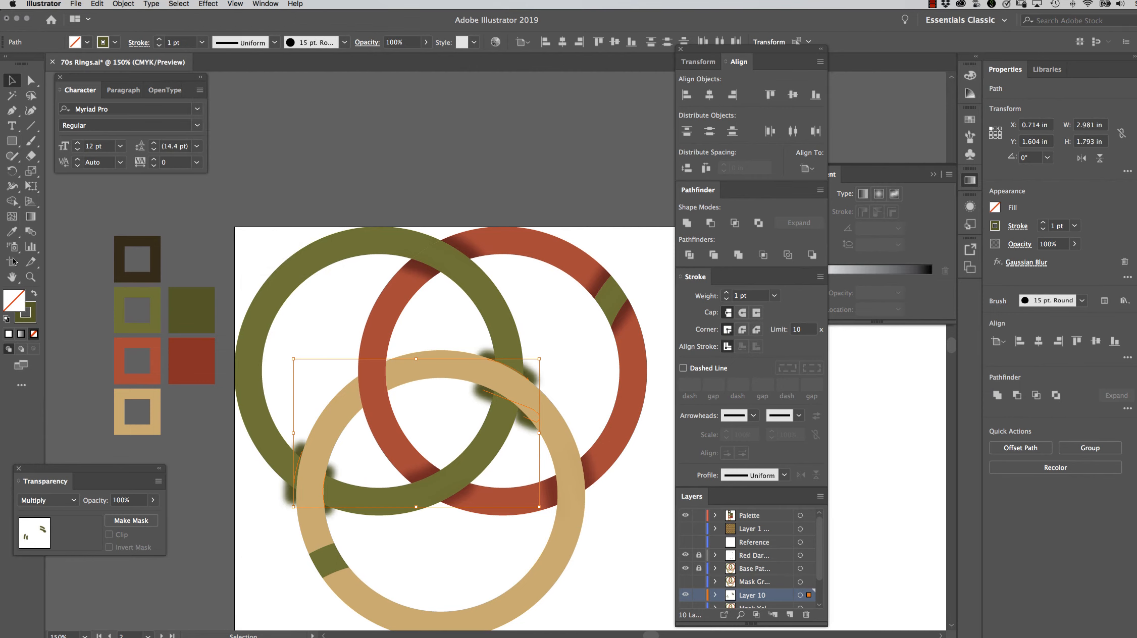
key(Return)
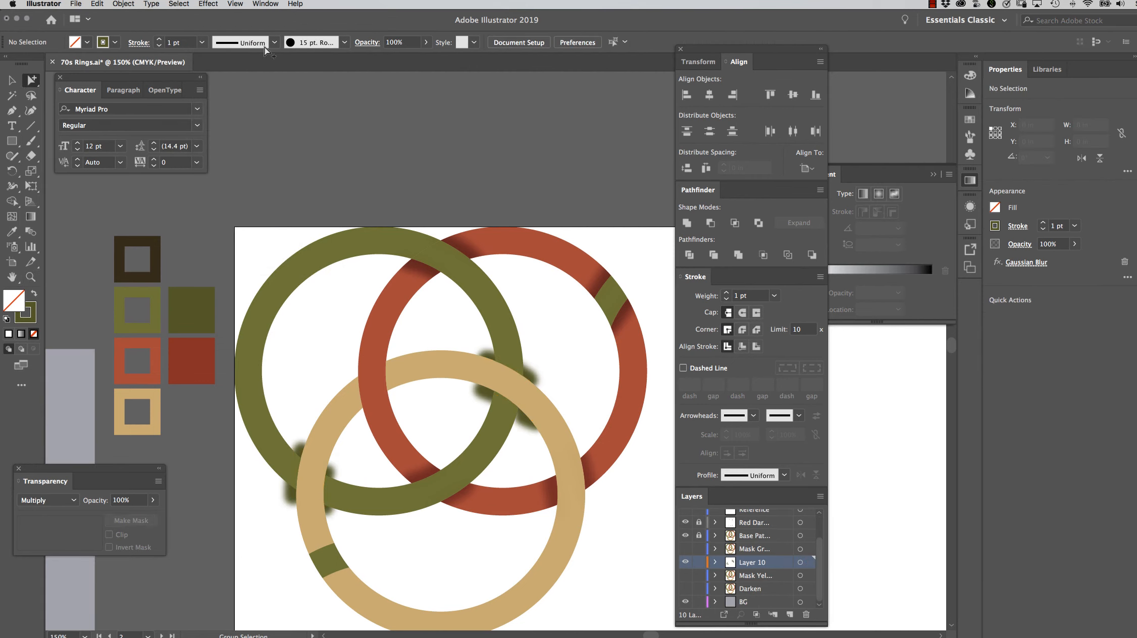
Move the grey background rectangle behind the rings and lock the BG layer
drag(97, 389, 646, 258)
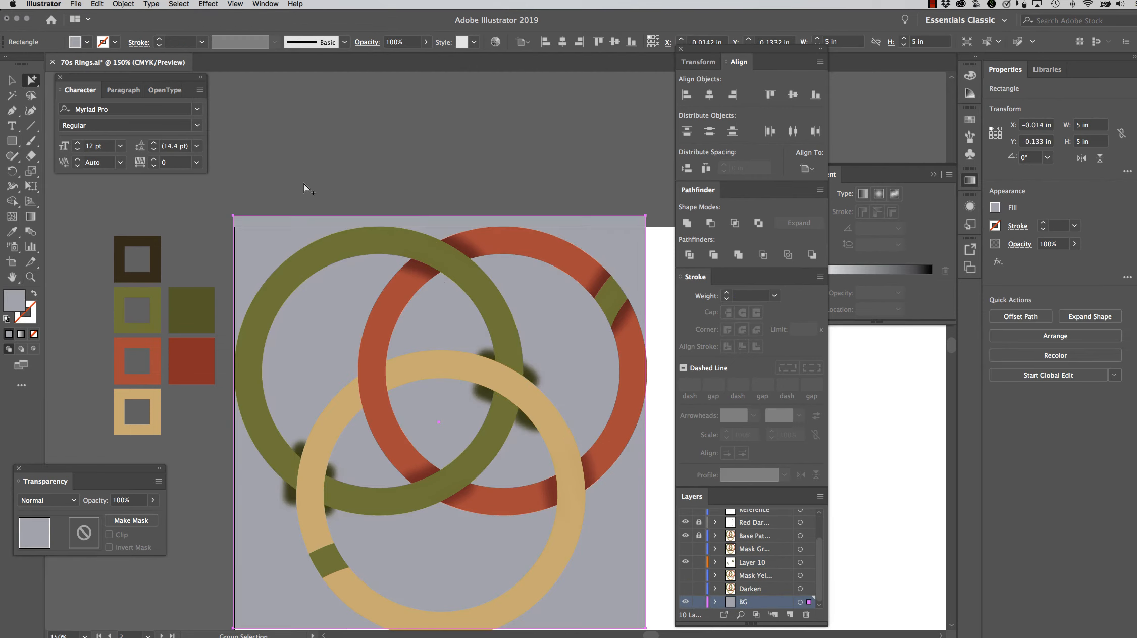
click(304, 184)
click(698, 601)
Show the Mask Green layer and fill its large green ring with white
click(757, 549)
click(685, 549)
click(365, 499)
double_click(14, 300)
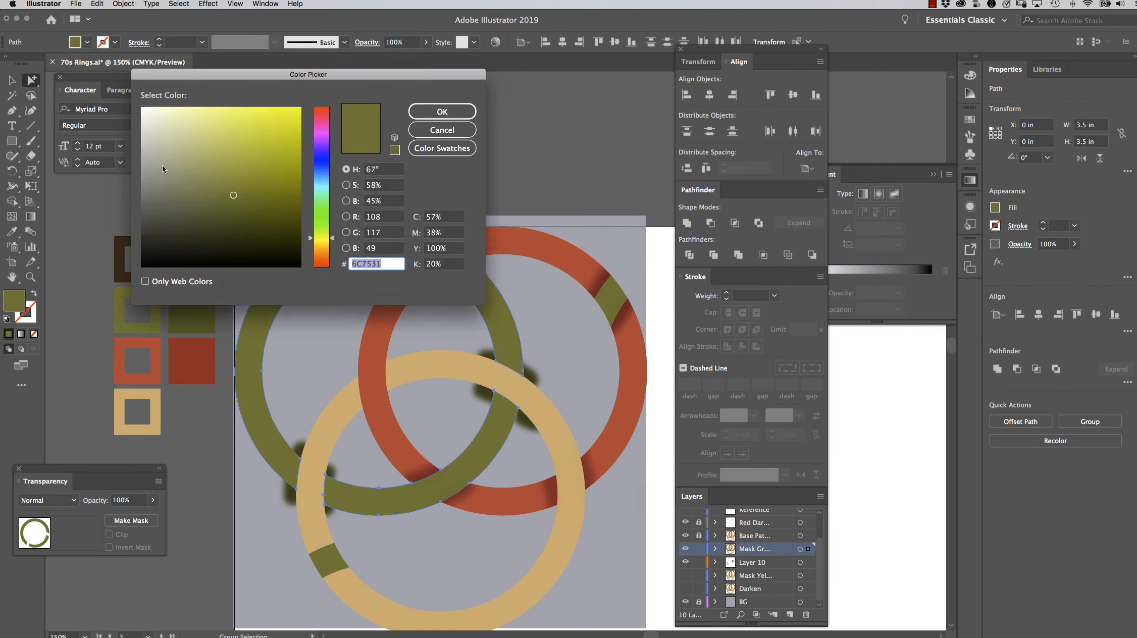
drag(164, 169, 140, 105)
click(442, 112)
Hide the Red Darken and Base Pattern layers and fill all tan ring segments with black
drag(685, 522, 685, 536)
click(412, 391)
click(419, 366)
click(179, 4)
mouse_move(195, 103)
click(310, 147)
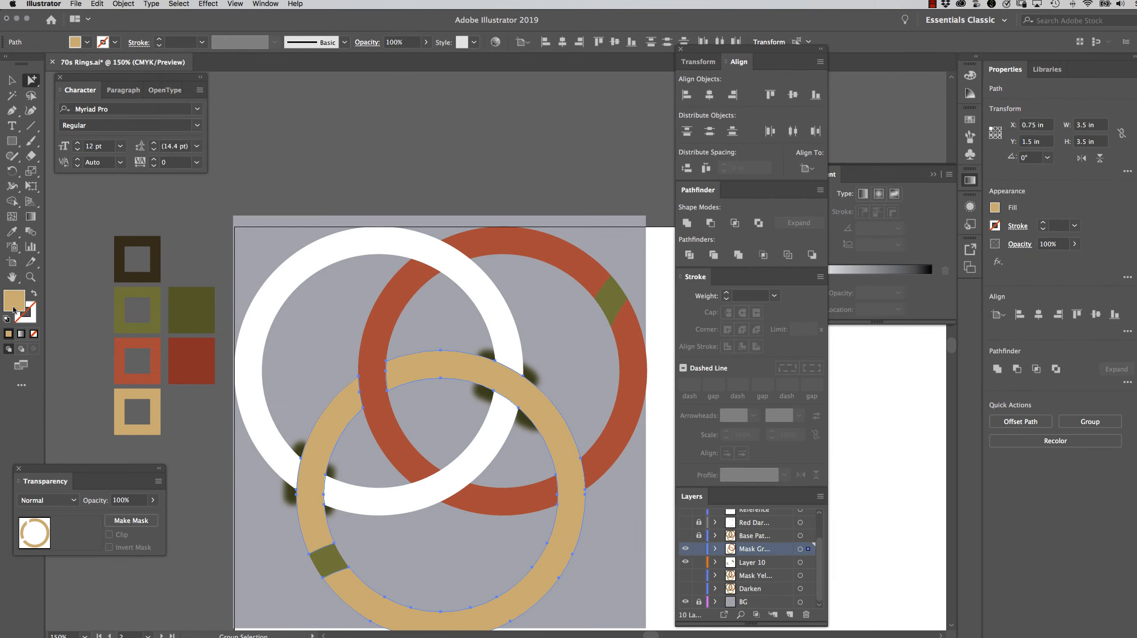
double_click(14, 300)
drag(167, 227, 133, 283)
click(442, 111)
Mask the blurred green strokes with the recoloured rings as an opacity mask
click(12, 80)
key(super+a)
click(131, 522)
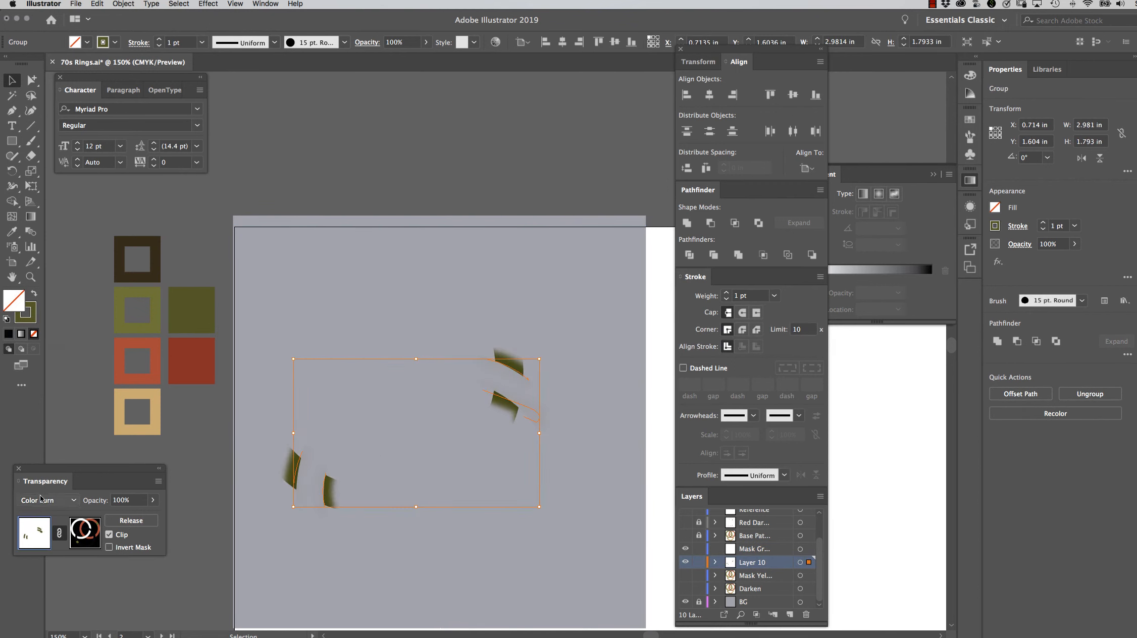
Set the masked green shadows to Multiply blending at 50% opacity
click(47, 500)
click(41, 530)
click(95, 500)
text(50)
key(Return)
Rename Layer 10 as Green Darken, move it above Red Darken, and show the Red Darken and Base Pattern layers
double_click(751, 562)
text(Green Darken)
key(Return)
click(95, 500)
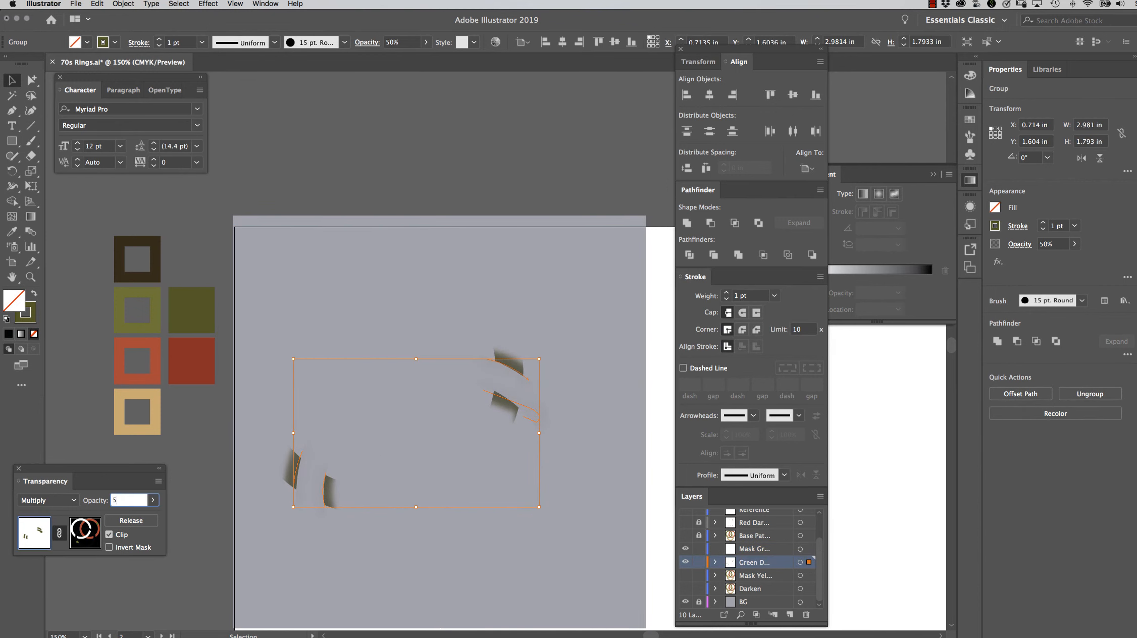
text(70)
drag(754, 562, 754, 517)
drag(684, 536, 685, 548)
Lower the masked green shadows' opacity to 30% and deselect them
click(96, 500)
key(shift+Down)
key(shift+Down)
key(shift+Down)
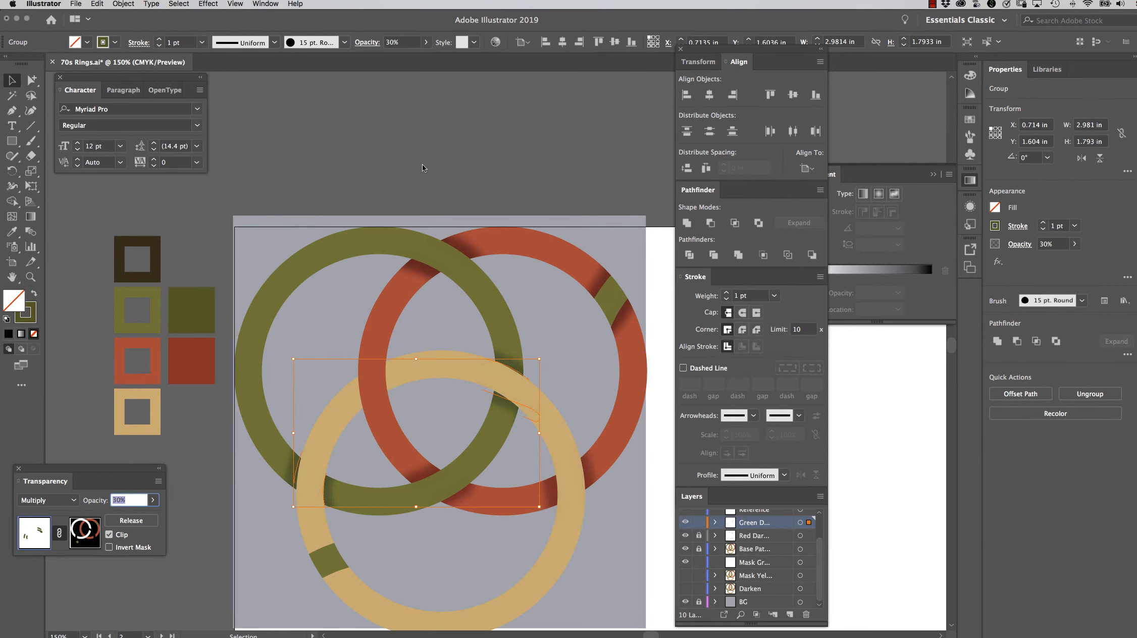
click(423, 165)
Sample the tan palette swatch and darken the stroke colour to a brown
key(i)
click(144, 382)
double_click(26, 317)
drag(214, 140, 241, 155)
click(441, 112)
Delete the Mask Green layer and paint brown shadow strokes where other rings cross the tan ring
click(754, 562)
click(806, 615)
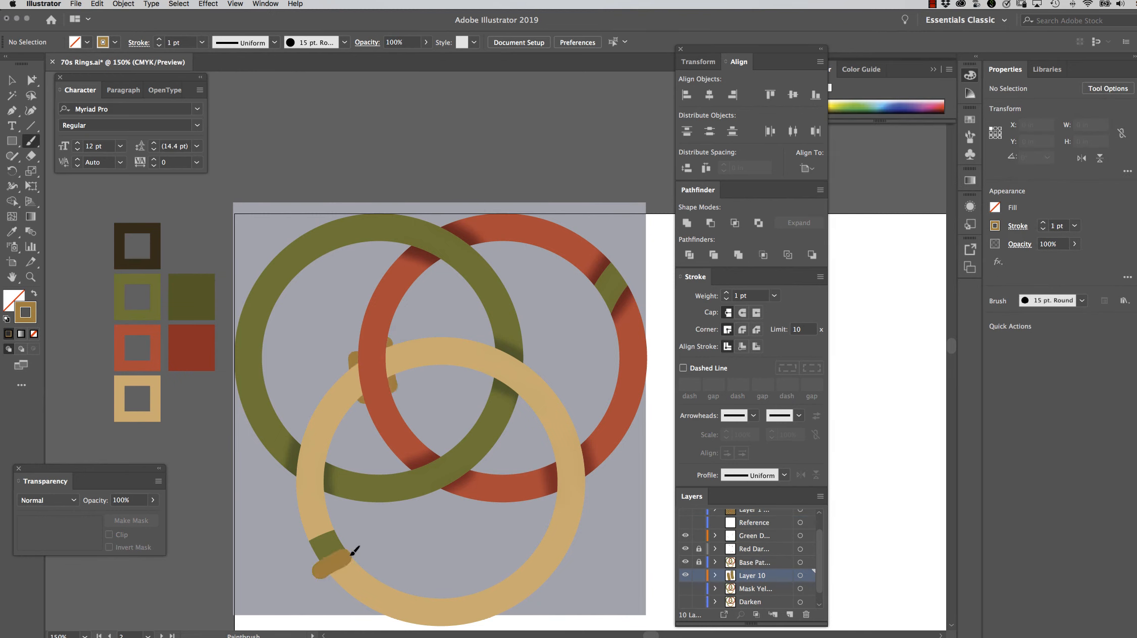
drag(348, 541, 303, 535)
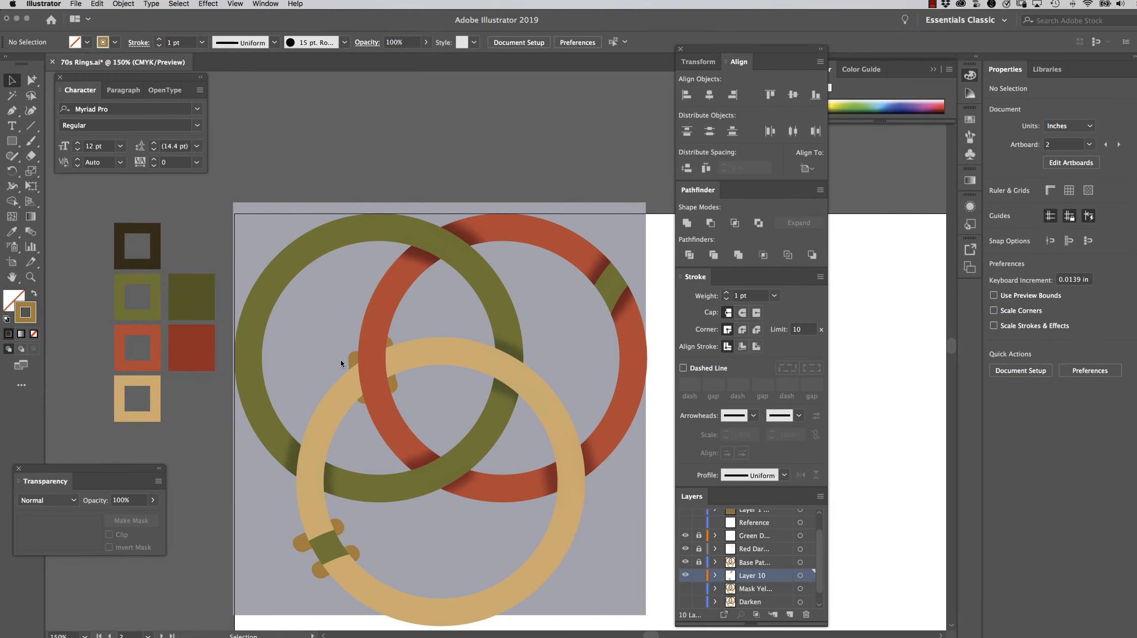
Apply a Gaussian Blur of 10 and Multiply blending to all the brown strokes
key(super+a)
click(208, 4)
click(230, 26)
text(10)
key(Return)
click(48, 501)
click(48, 530)
Move the Mask Yellow layer above Layer 10, show it, and fill its tan ring segments with white (FFFFFF)
click(32, 80)
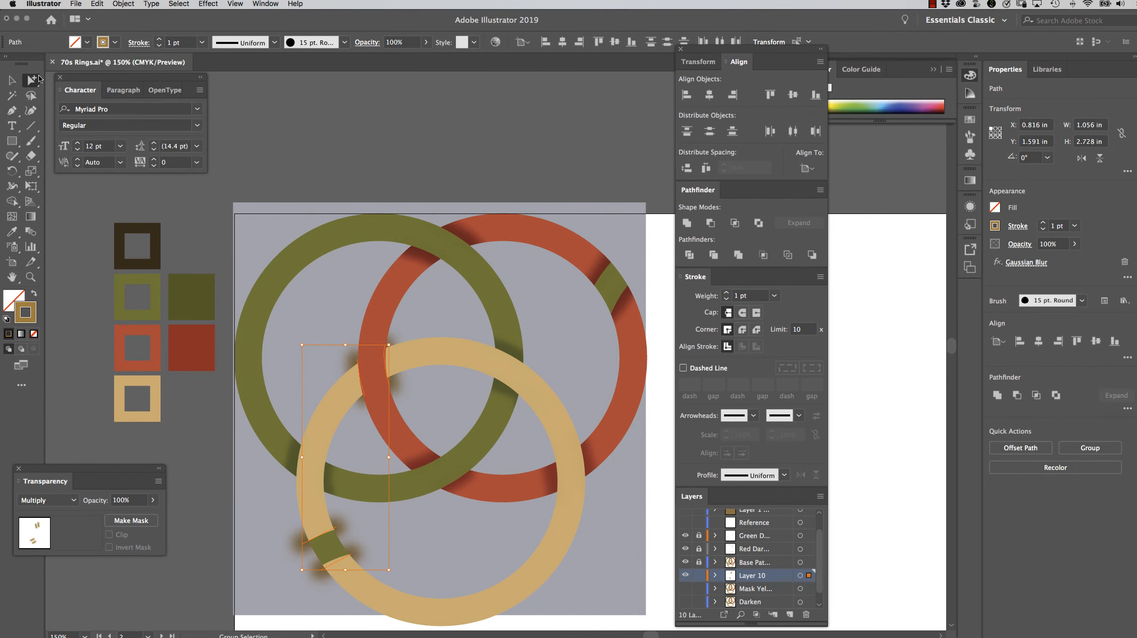
drag(755, 589, 752, 543)
click(685, 535)
click(317, 442)
click(179, 4)
click(308, 145)
double_click(14, 300)
text(000000)
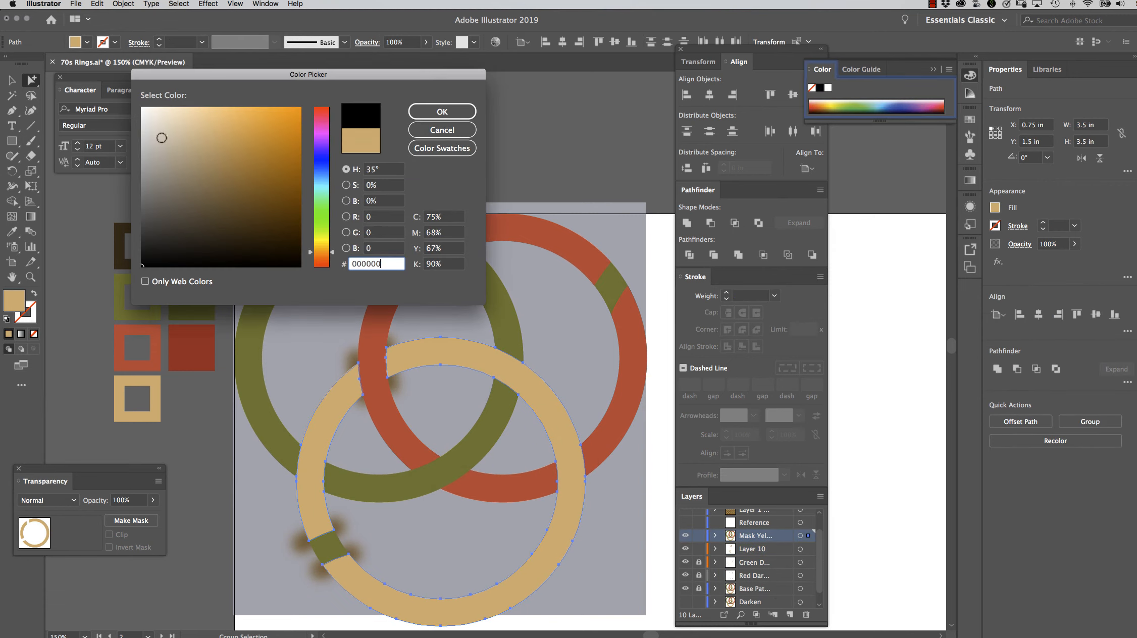
text(ffffff)
key(Return)
Fill the left-hand red and green ring segments on the mask layer with black (000000)
click(377, 312)
click(179, 4)
click(324, 145)
double_click(15, 300)
text(000000)
key(Return)
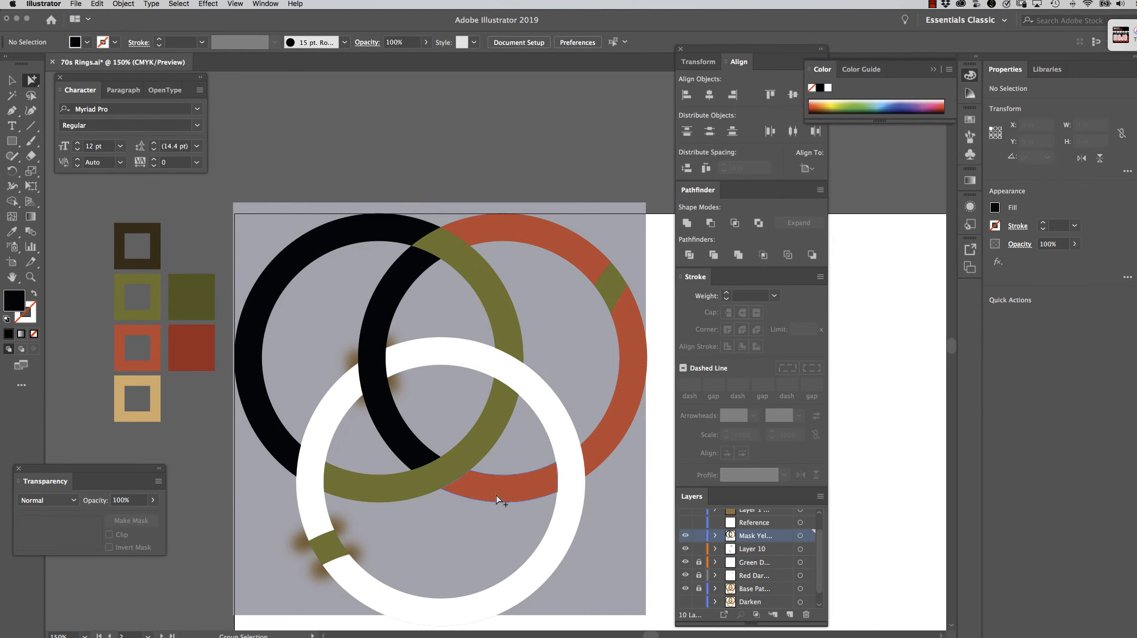
Delete the lower red ring segment from the mask artwork, and undo the deletion of the right-hand red segment
click(497, 497)
key(Delete)
click(635, 351)
key(Delete)
key(super+z)
Mask the blurred brown strokes with the recoloured rings as an opacity mask, undoing the first attempt and reapplying it
scroll(704, 535, down, 1)
key(v)
mouse_move(252, 190)
mouse_down()
mouse_move(627, 604)
mouse_move(261, 245)
mouse_up()
click(131, 521)
click(253, 526)
key(super+z)
click(328, 548)
click(132, 521)
click(256, 512)
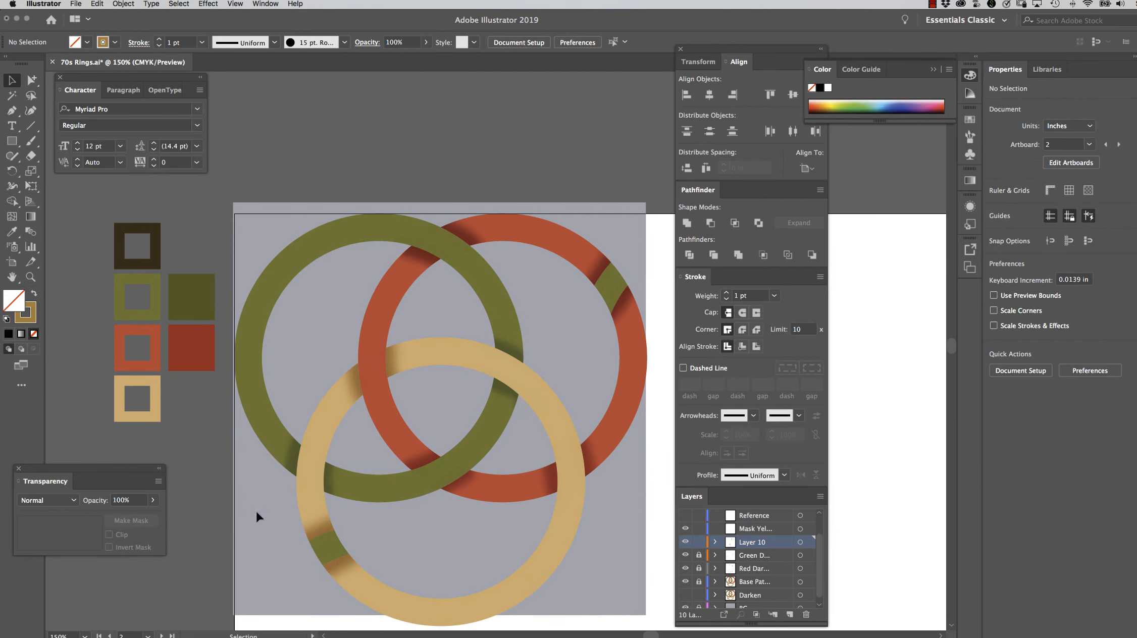
Rename Layer 10 as Yellow Darken
double_click(752, 542)
text(Yellow Darken)
key(Return)
Set the masked brown shadows to Multiply blending at 40% opacity and deselect them
click(320, 526)
click(48, 500)
click(49, 292)
click(121, 501)
key(shift+Up)
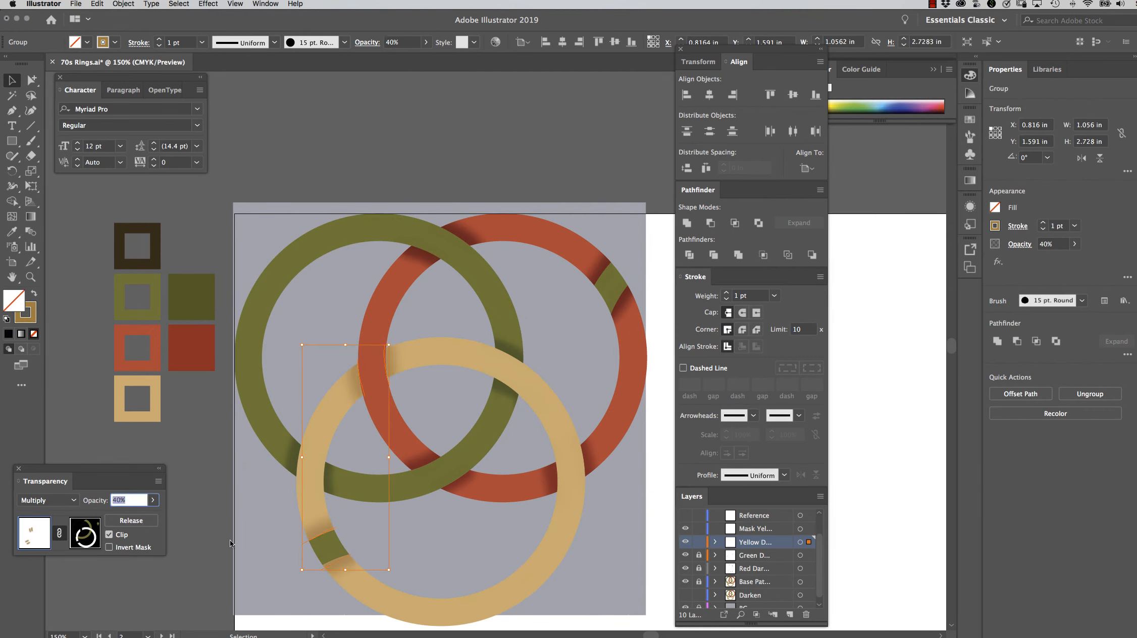
click(231, 543)
With the Yellow Darken and Palette layers locked, unlock Red Darken and set its masked shadows' opacity to 50%
click(698, 542)
click(699, 568)
key(super+a)
click(699, 516)
click(48, 500)
click(121, 501)
key(shift+Down)
key(shift+Down)
key(shift+Down)
key(shift+Down)
key(shift+Down)
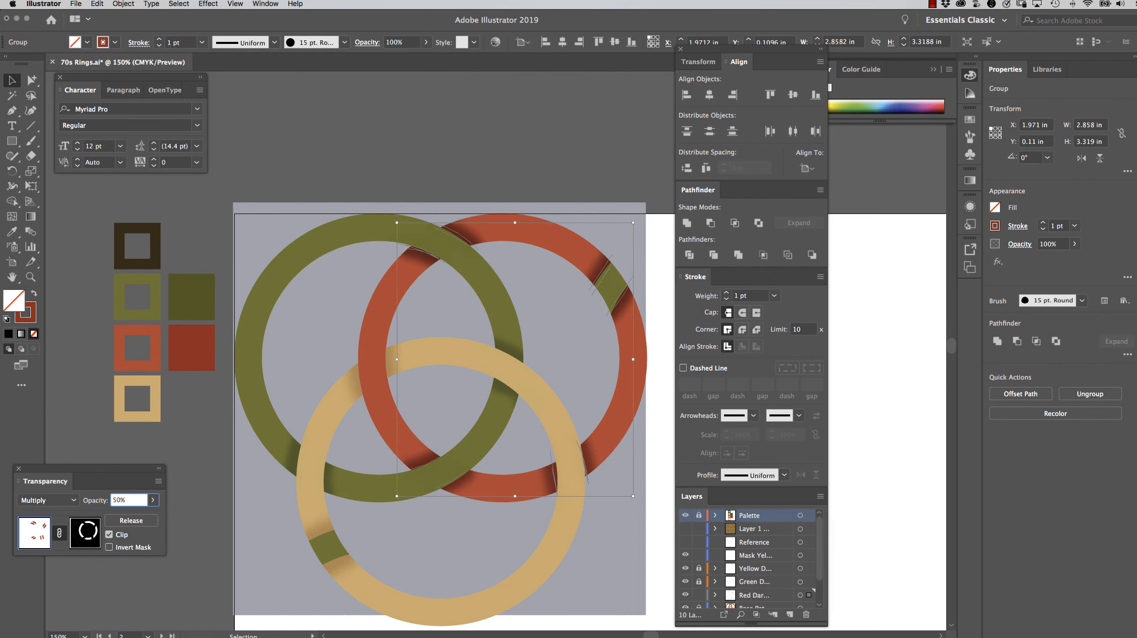
click(633, 497)
Hide the grey BG layer behind the rings
scroll(747, 555, down, 3)
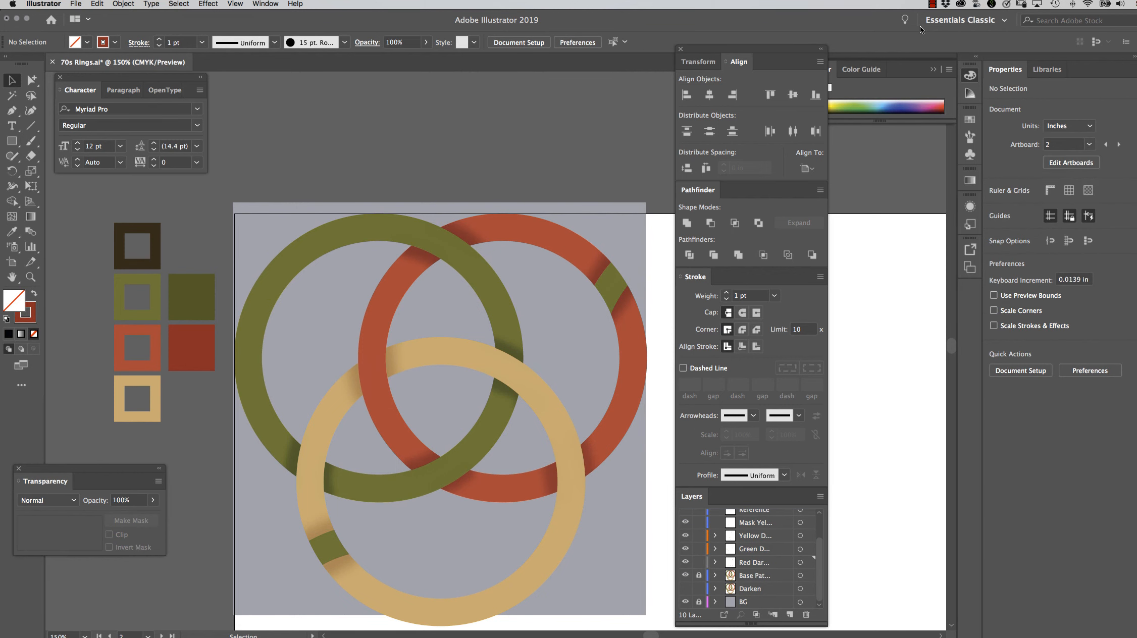
scroll(807, 313, down, 2)
click(685, 601)
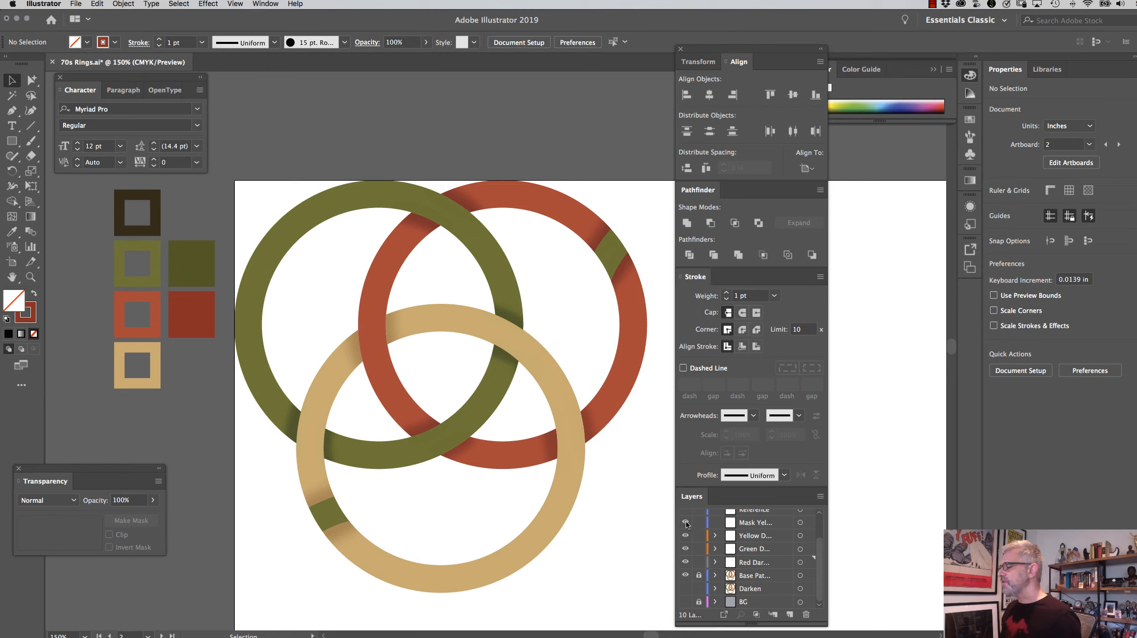
Toggle the Red, Green and Yellow Darken layers' visibility to examine each set of shadows
click(684, 564)
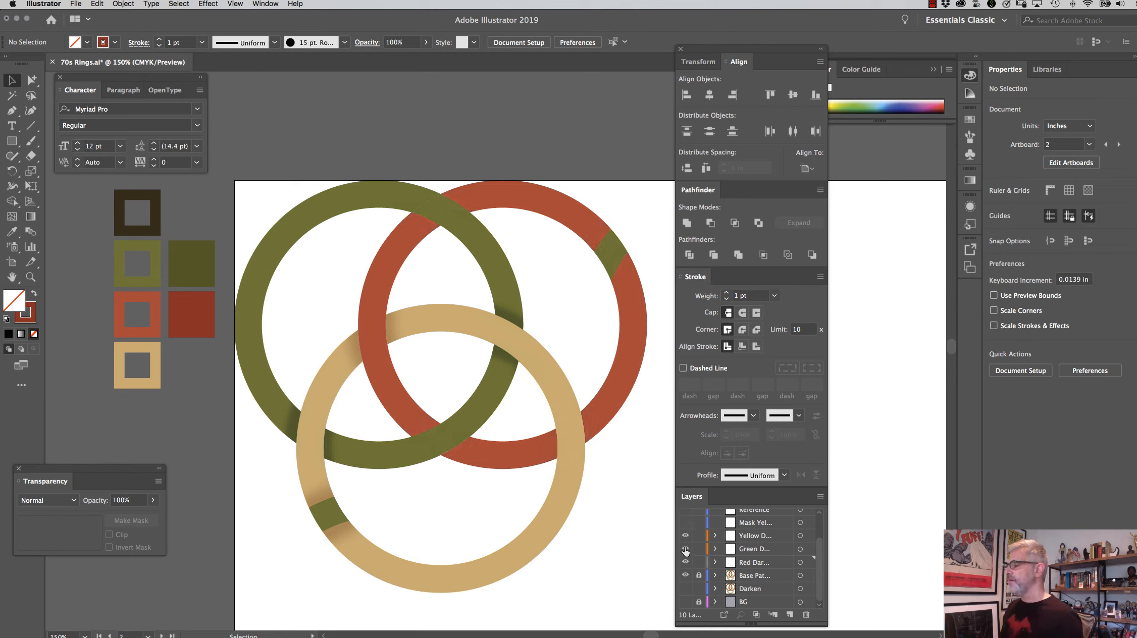
click(685, 550)
click(685, 550)
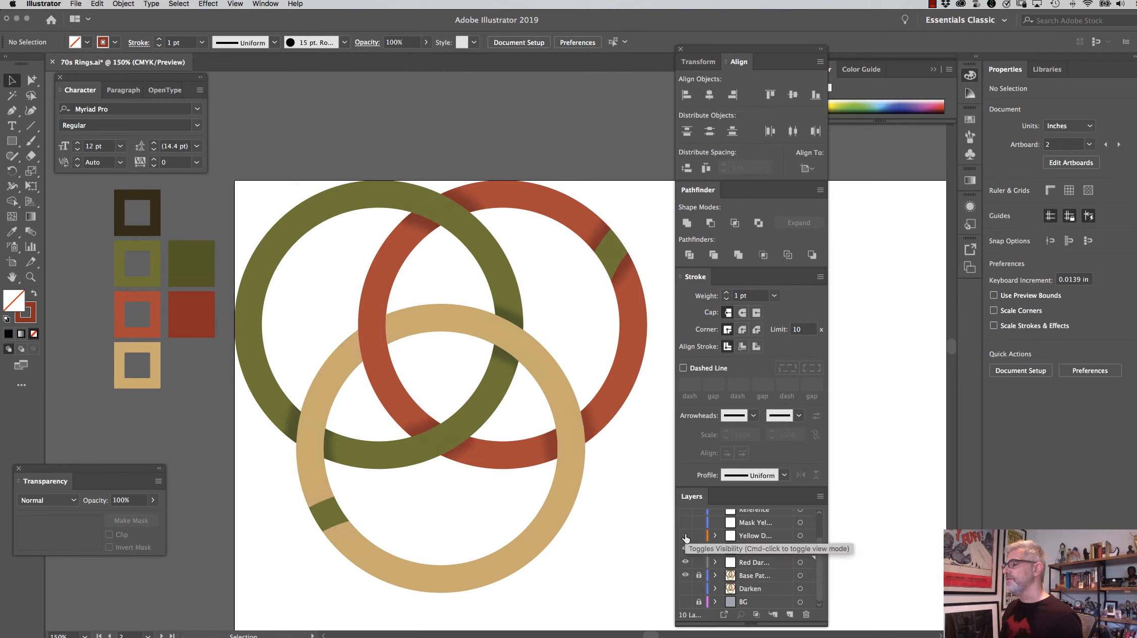
click(685, 537)
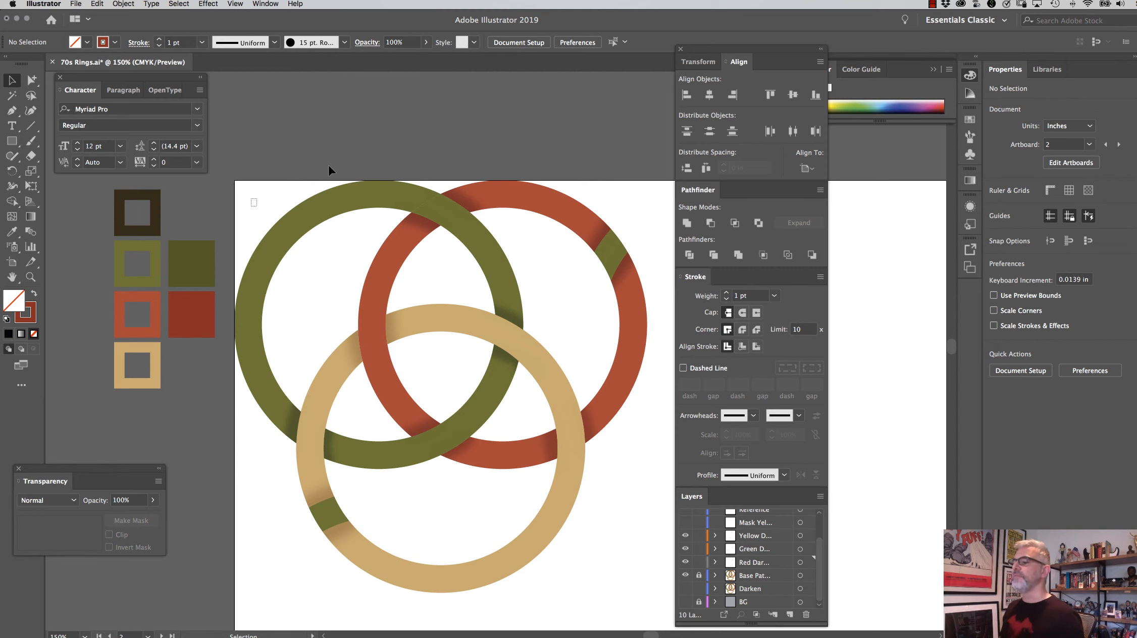
Hide the Palette layer and make a new pattern from all the ring and shadow artwork
key(super+minus)
key(super+minus)
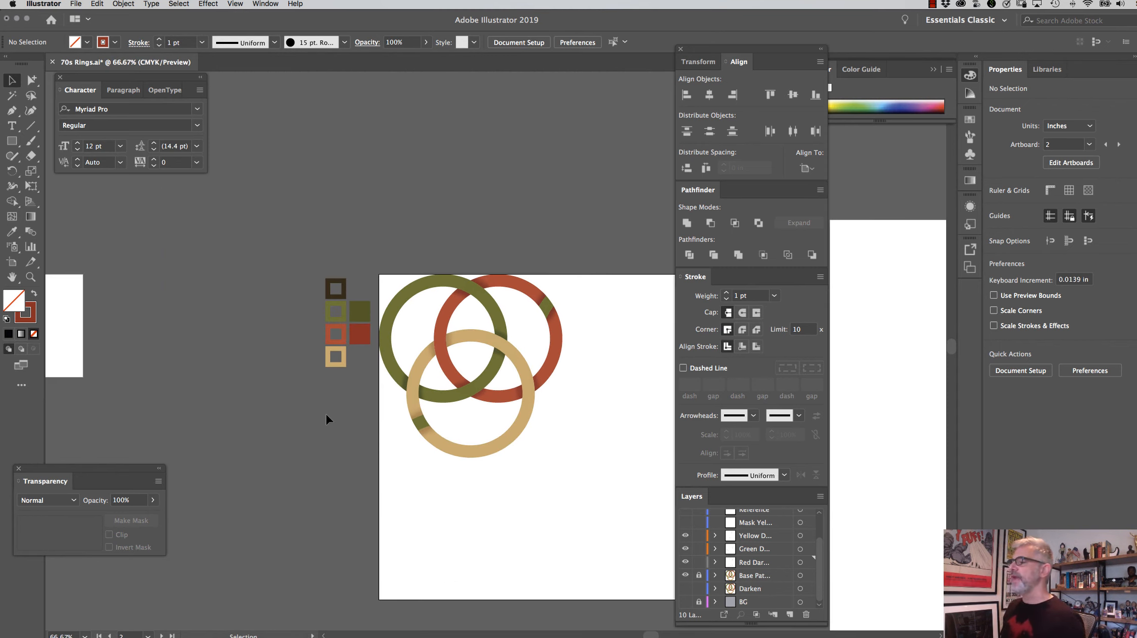
scroll(752, 549, up, 3)
click(685, 514)
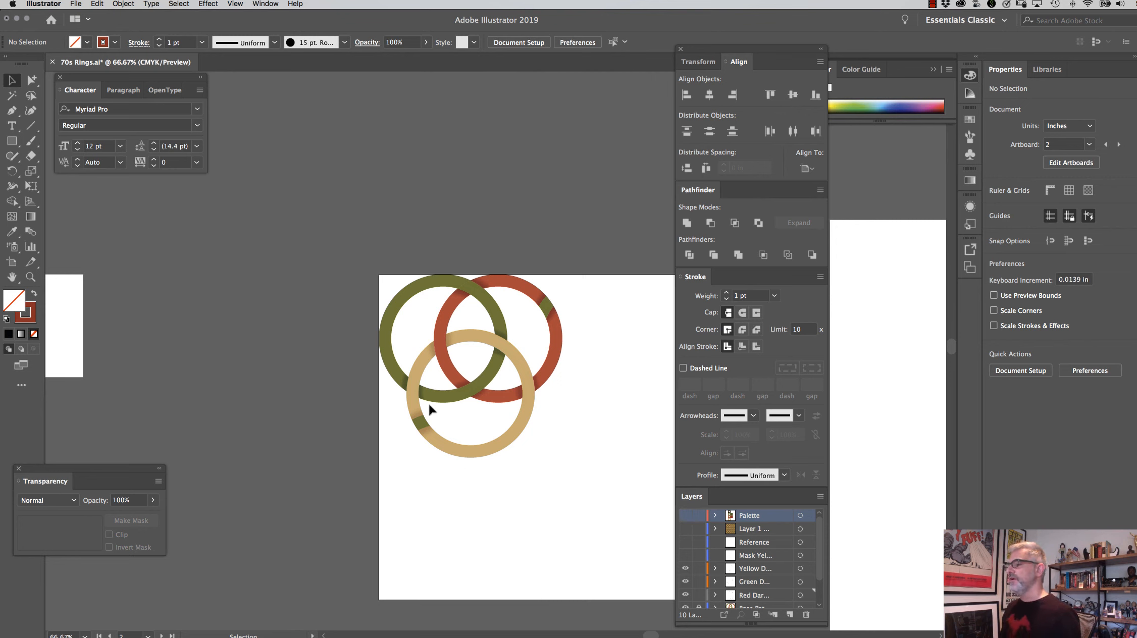
drag(586, 482, 343, 219)
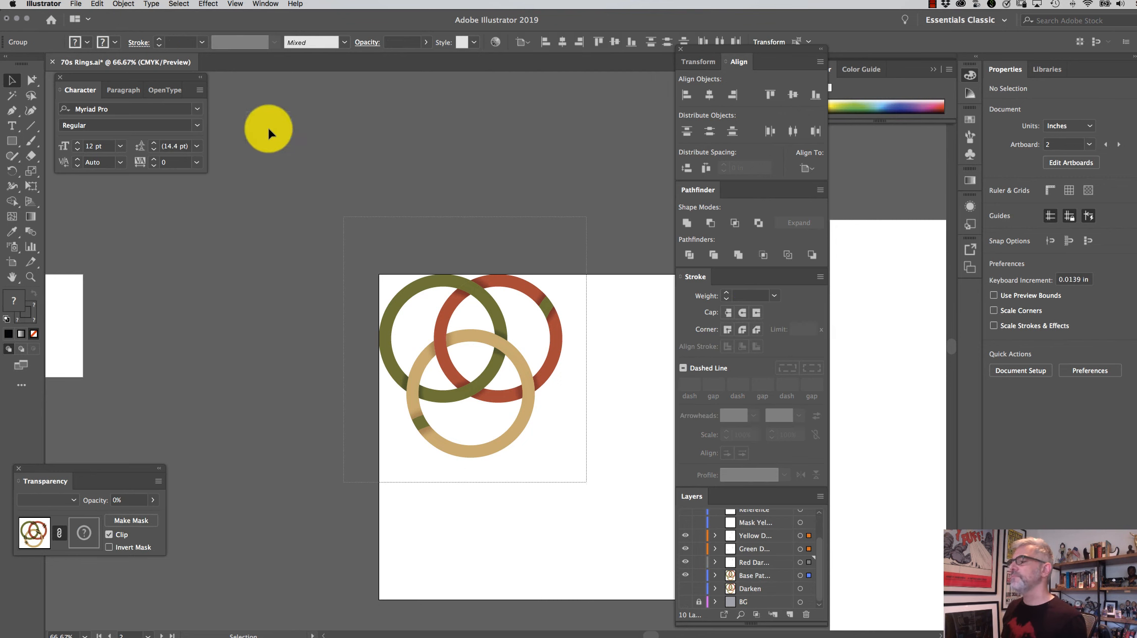
click(123, 4)
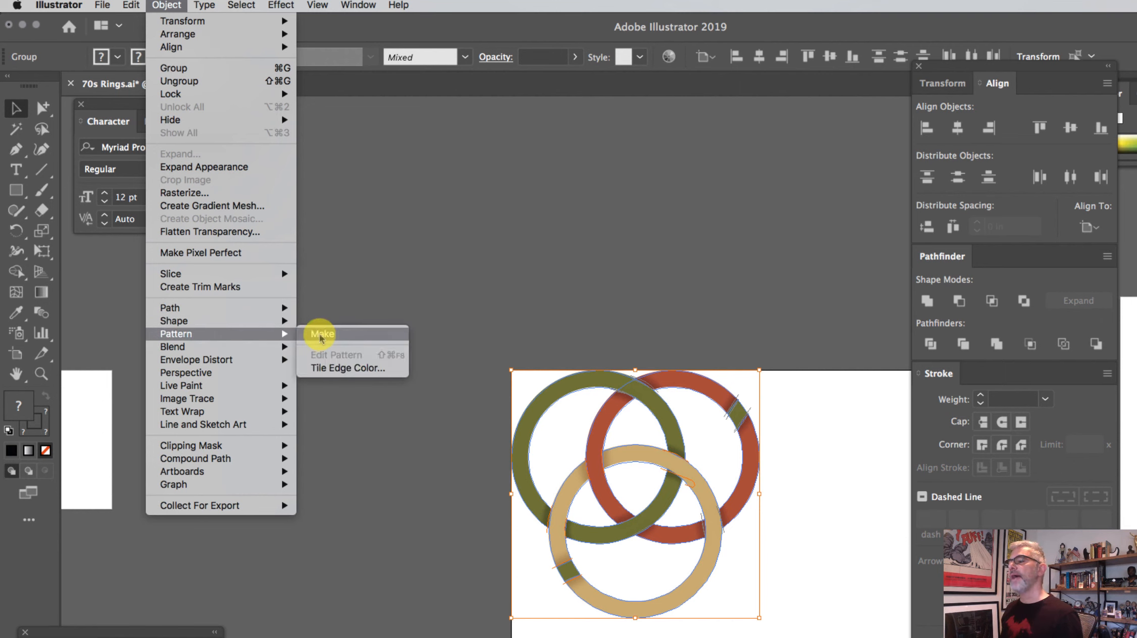
click(320, 335)
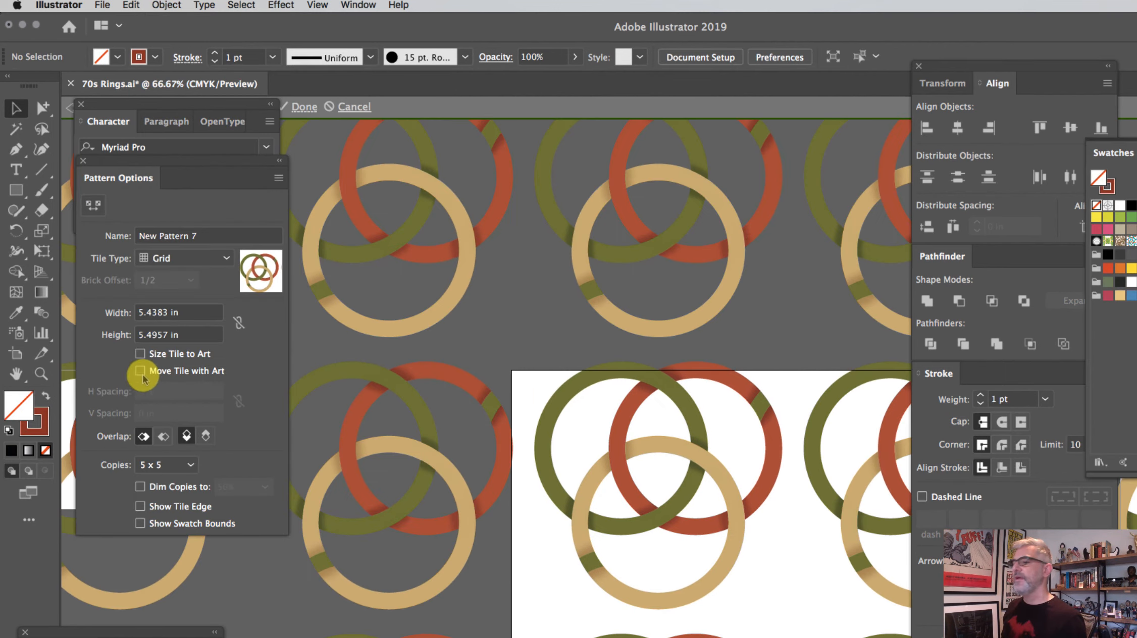
Set the pattern tile's width to 4.125 in and its height to 3.75 in
click(130, 317)
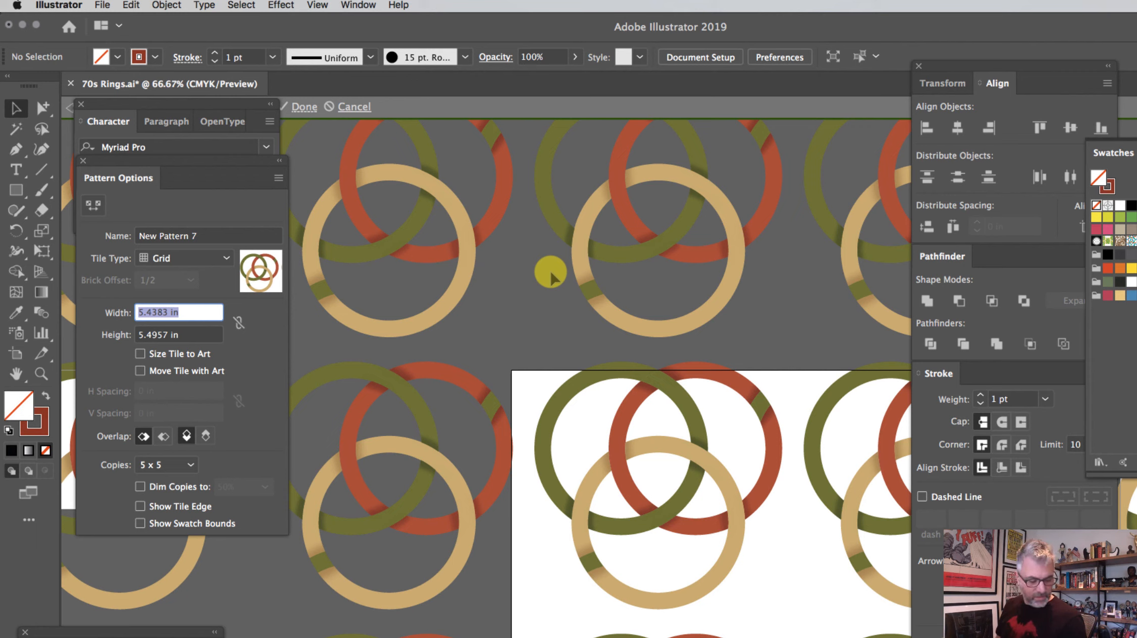
text(4.125)
key(Tab)
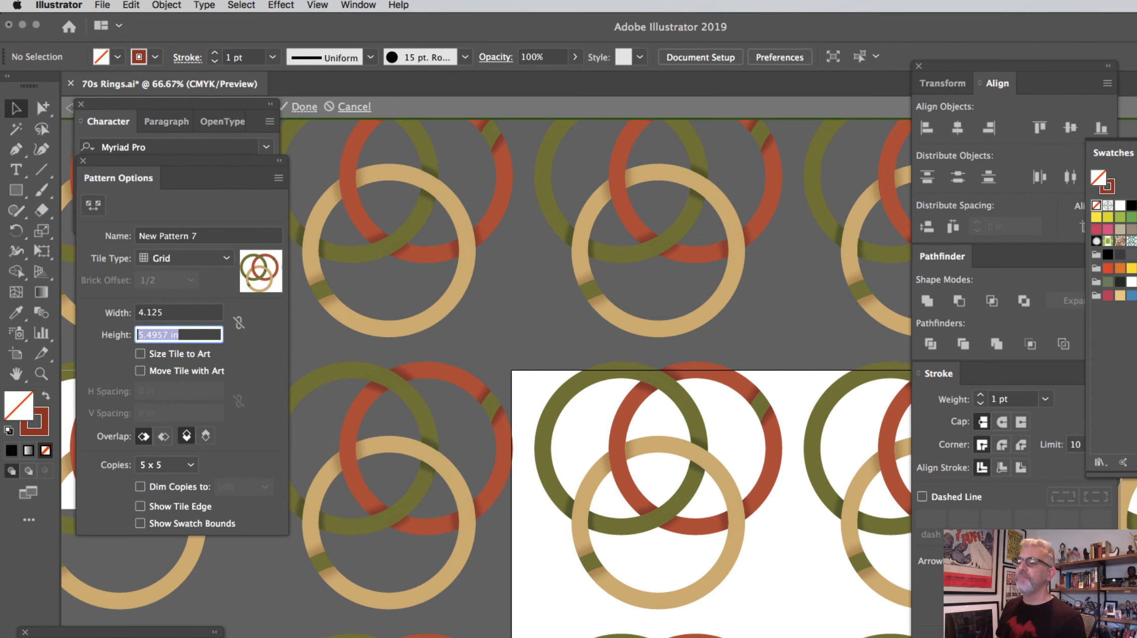
text(3.75)
key(Tab)
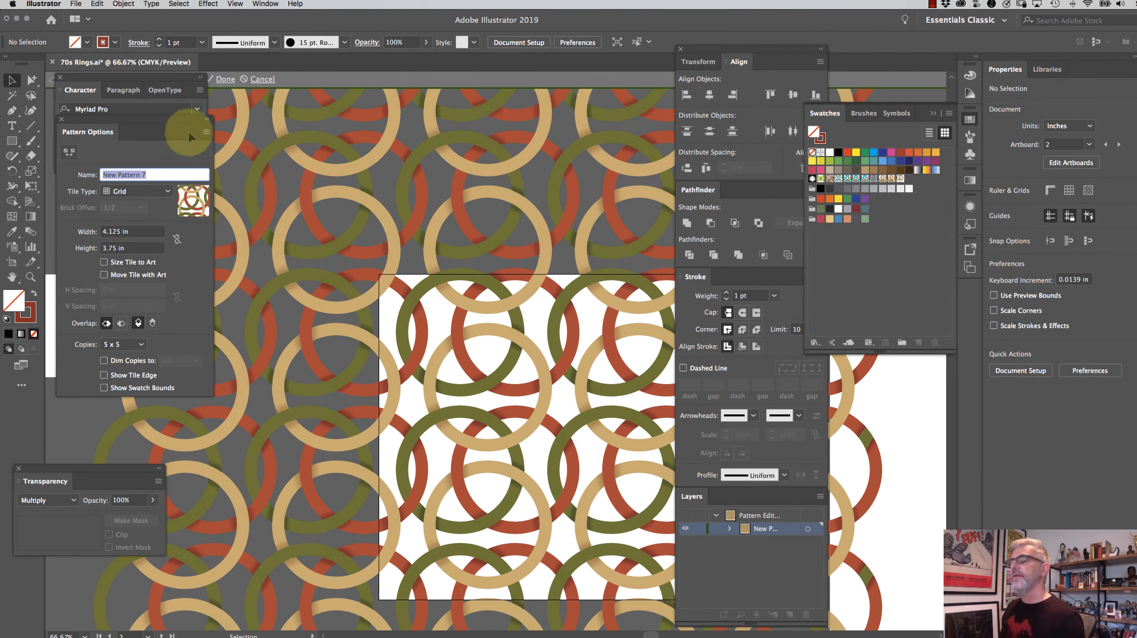
Name the pattern "70 Rings Dimension"
double_click(126, 173)
triple_click(127, 174)
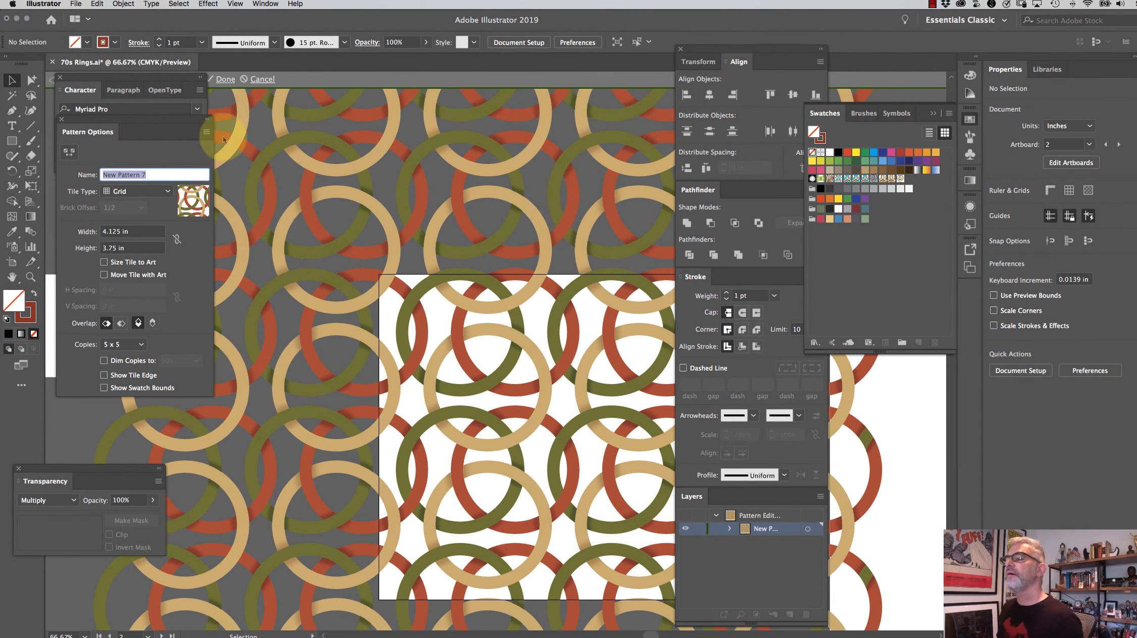
text(70)
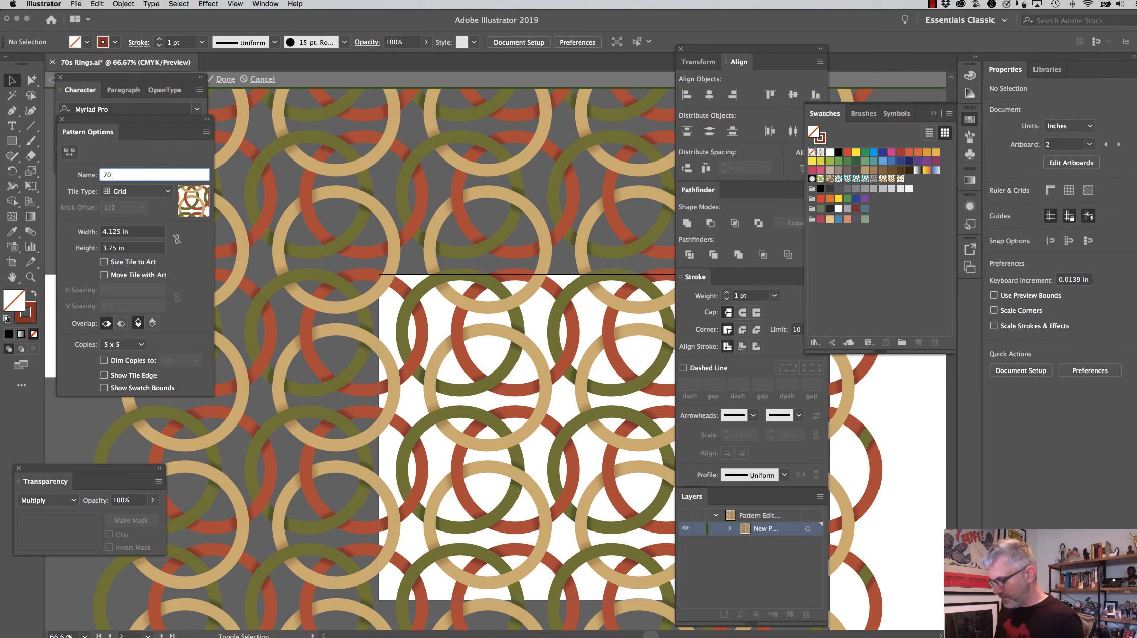
text( Rings)
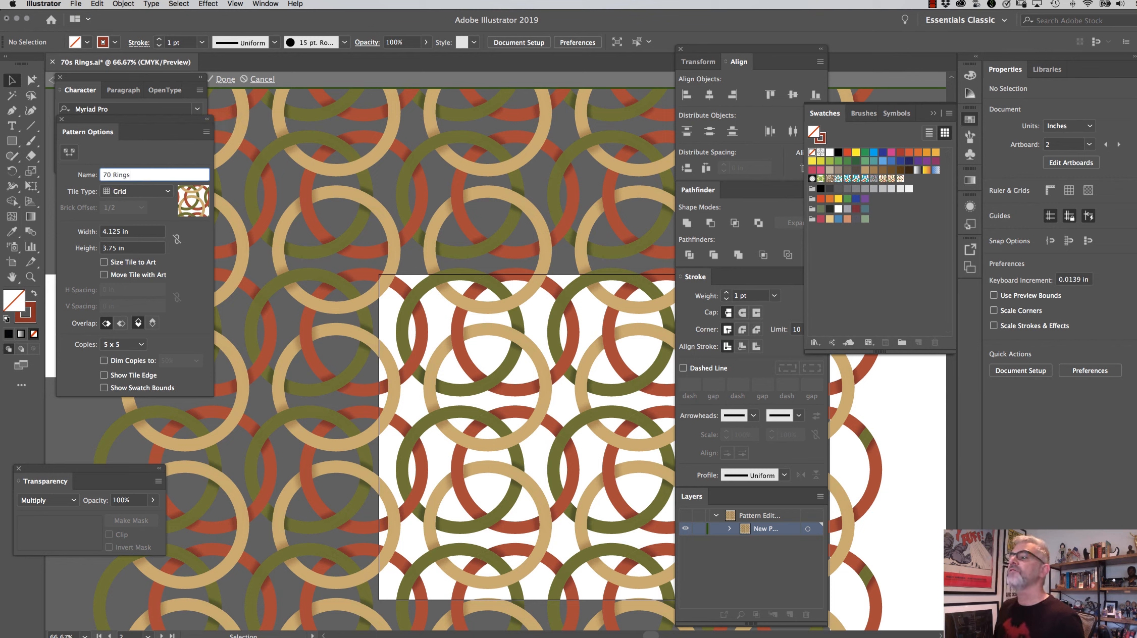
text( Dimension)
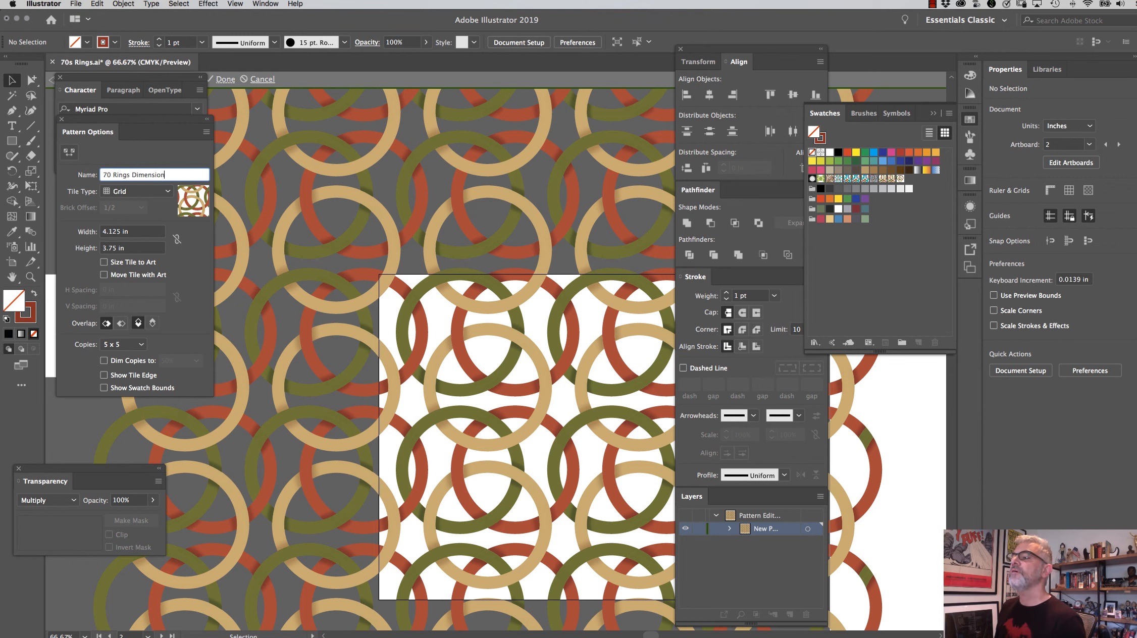
Confirm the pattern name and set the background rectangle's fill to dark brown #4F341D
key(Return)
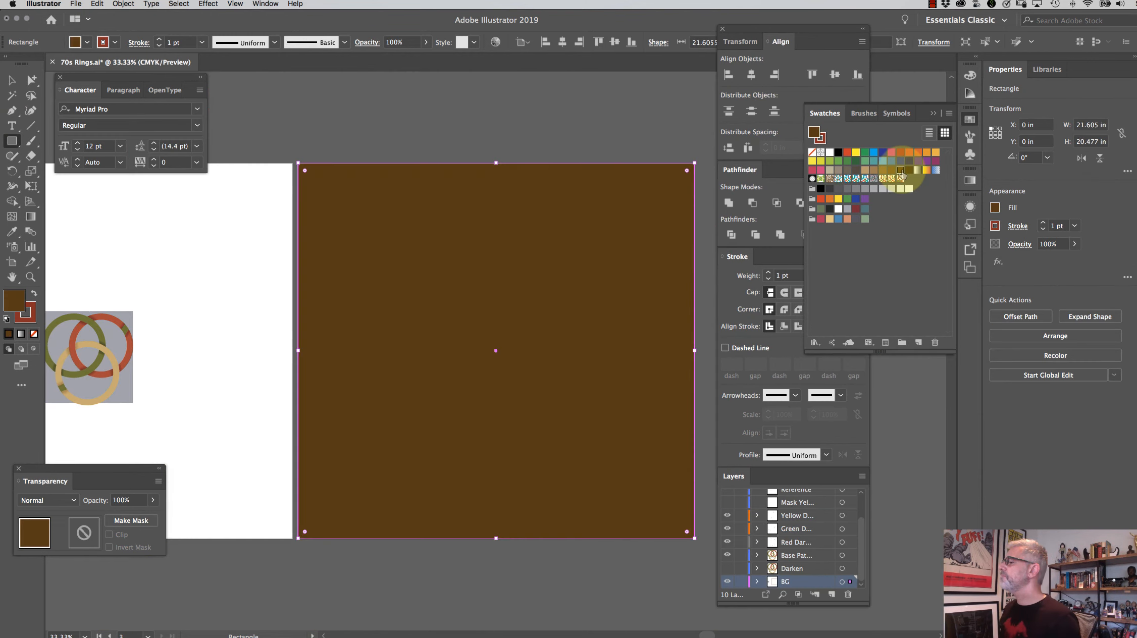
double_click(14, 302)
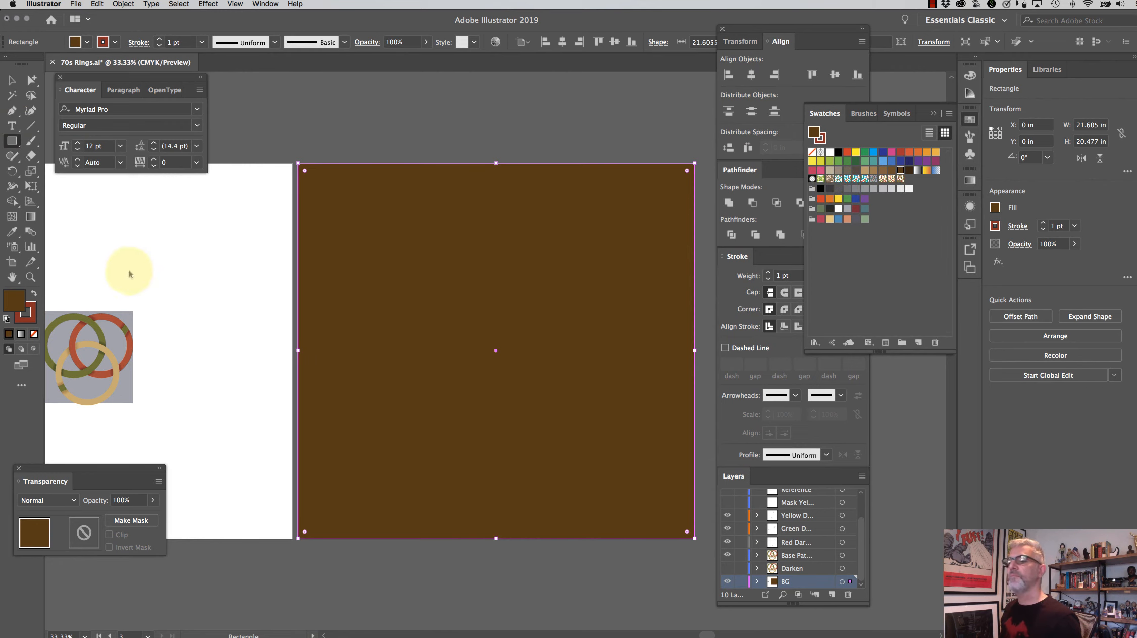
click(249, 220)
click(442, 111)
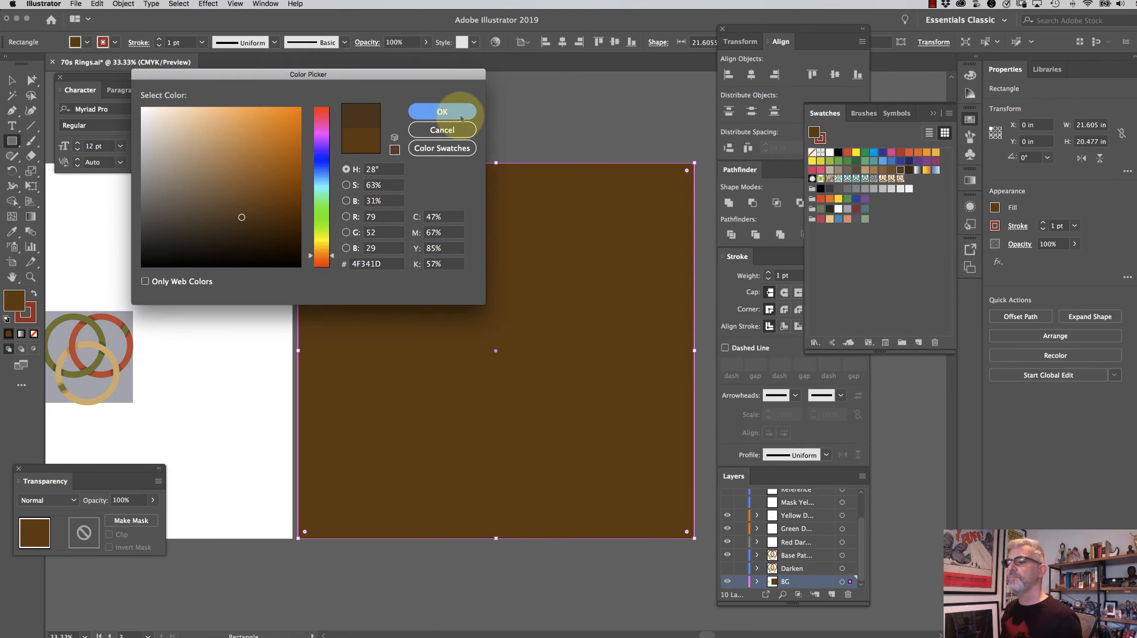
Paste a copy of the brown background rectangle directly in front and fill it with the "70 Rings Dimension" pattern swatch
key(super+c)
key(v)
click(110, 4)
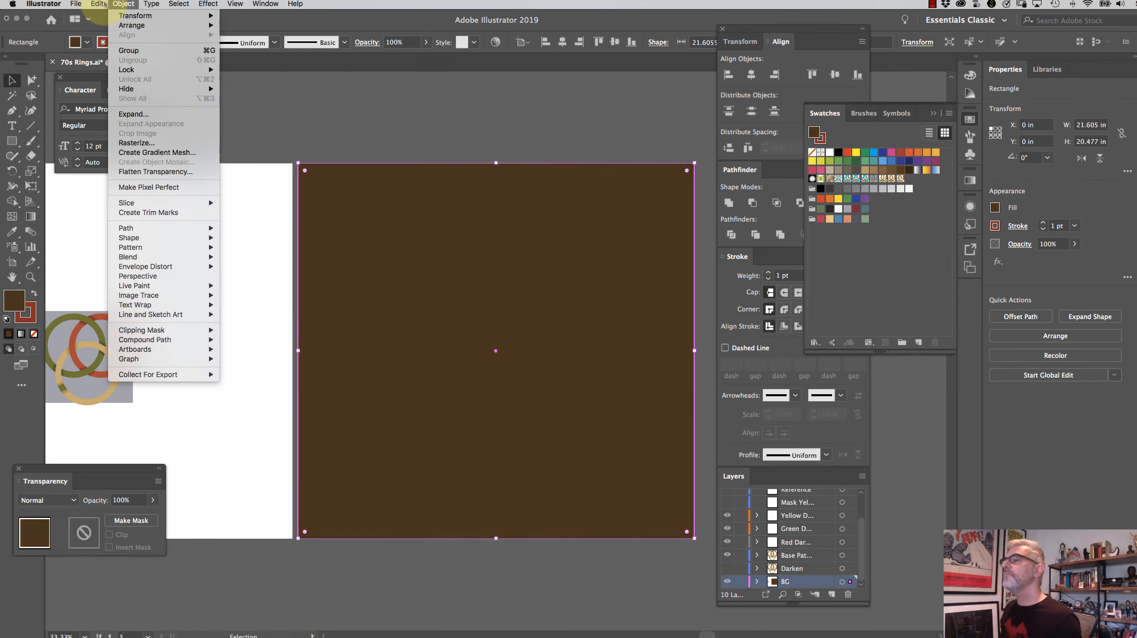
mouse_move(101, 4)
click(135, 73)
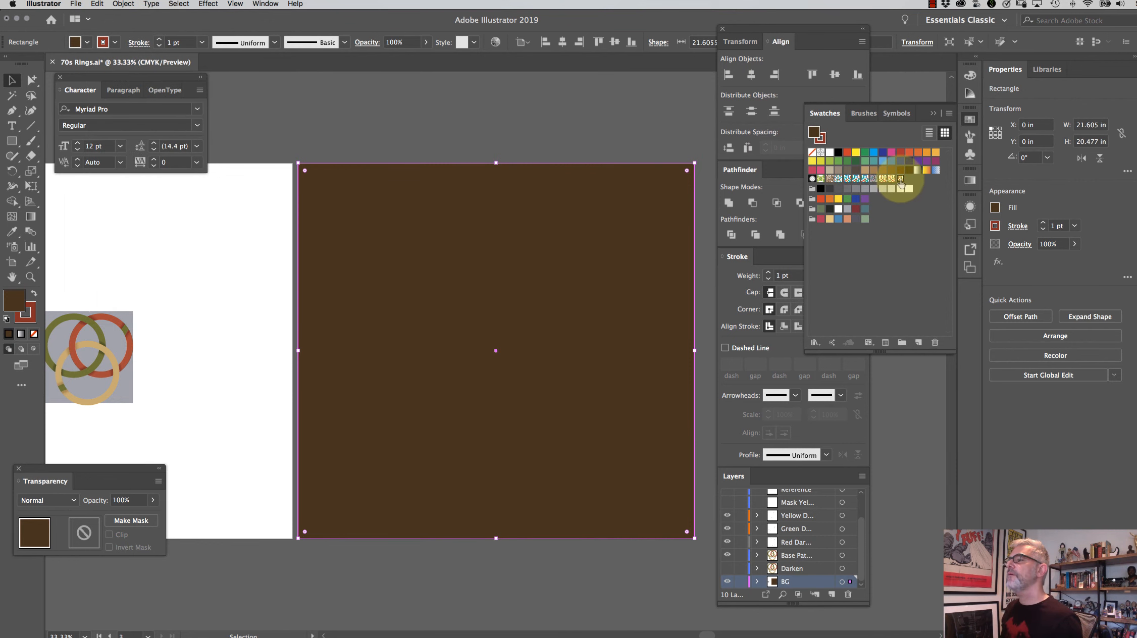
click(900, 178)
click(511, 88)
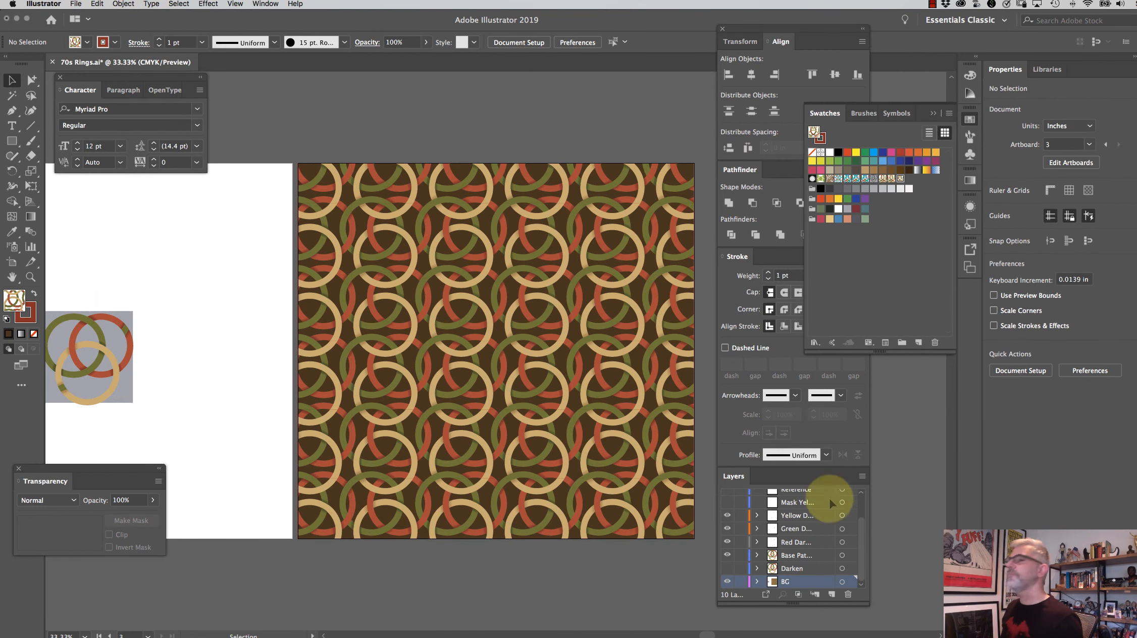
key(super+equal)
key(super+equal)
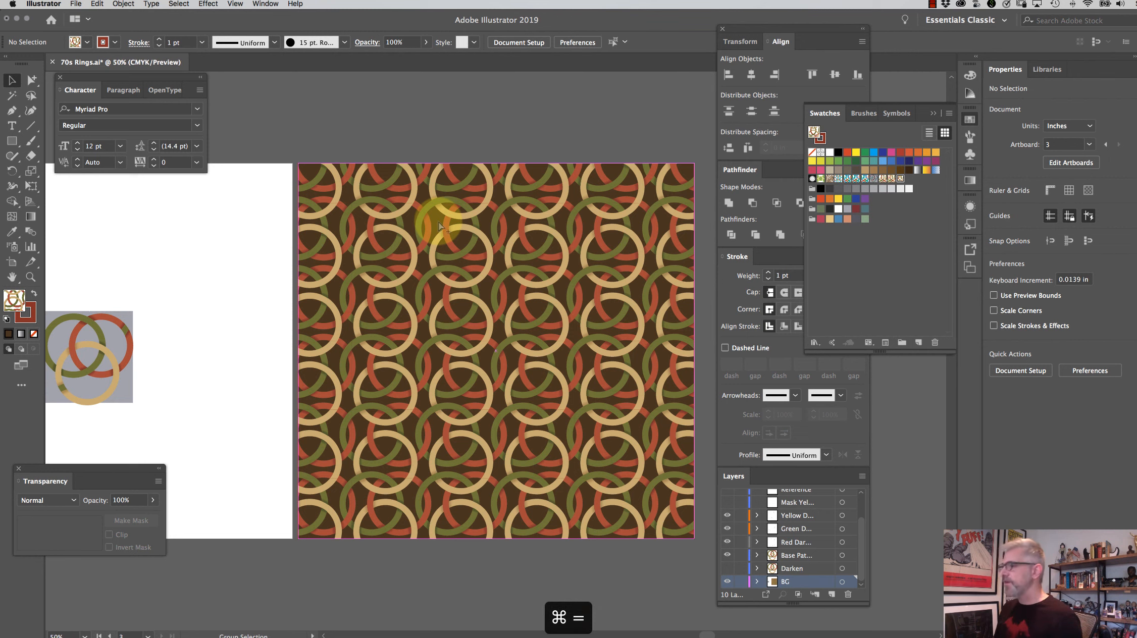